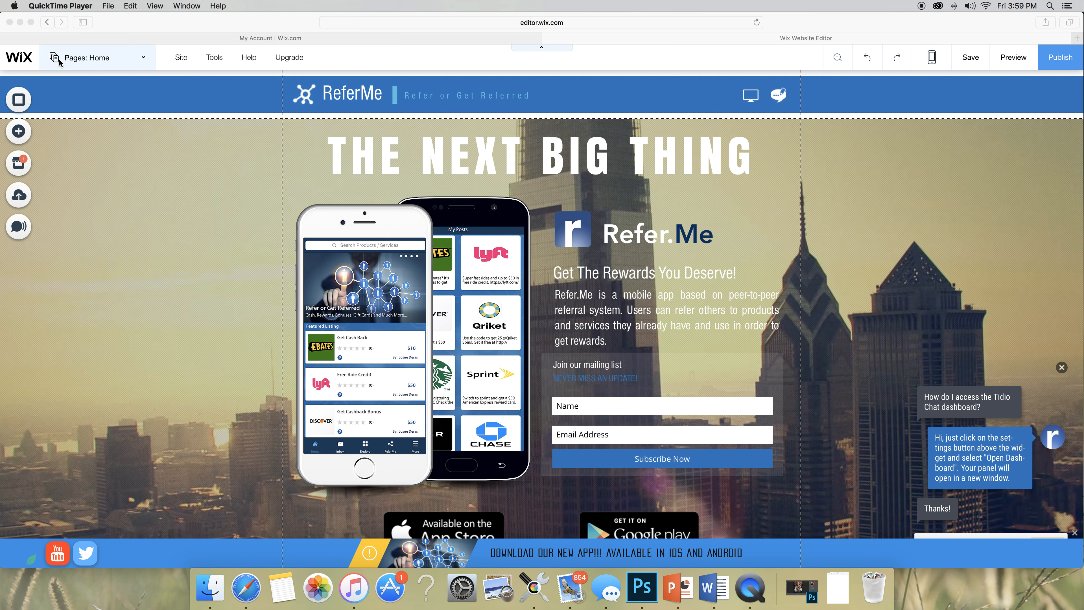
- Duplicate the Home page from the Pages list and rename the copy to 'Test'
{"action": "left_click", "coordinate": [126, 63]}
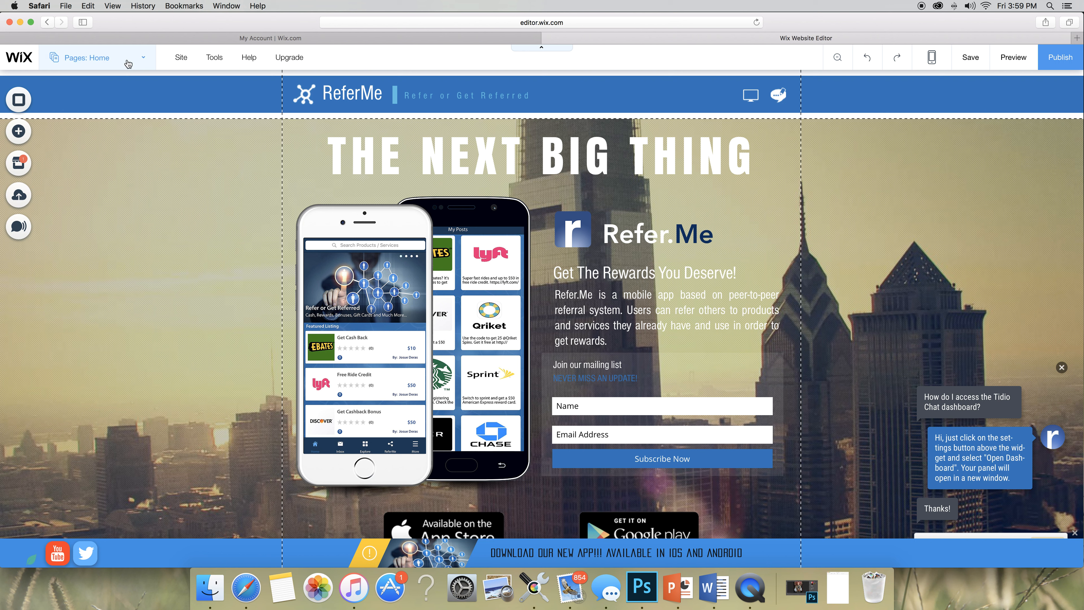
{"action": "left_click", "coordinate": [144, 65]}
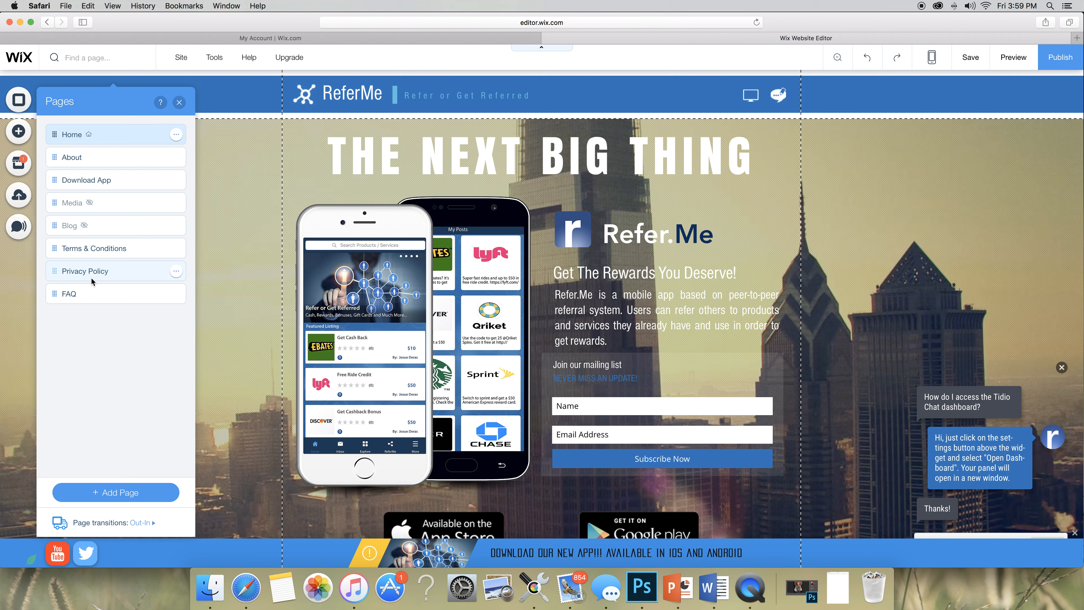
{"action": "left_click", "coordinate": [176, 134]}
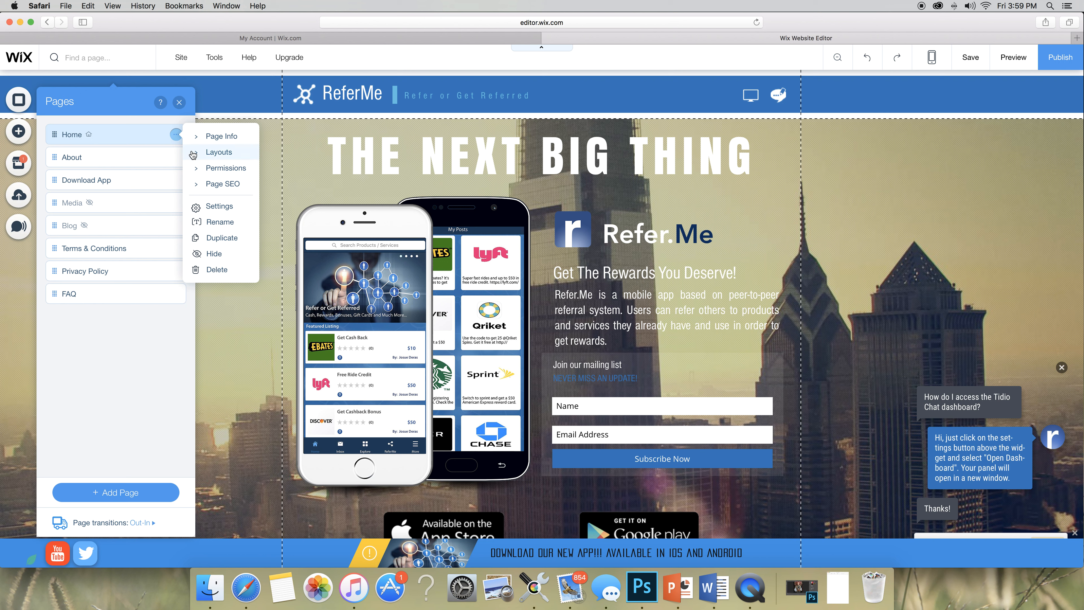
{"action": "left_click", "coordinate": [215, 241]}
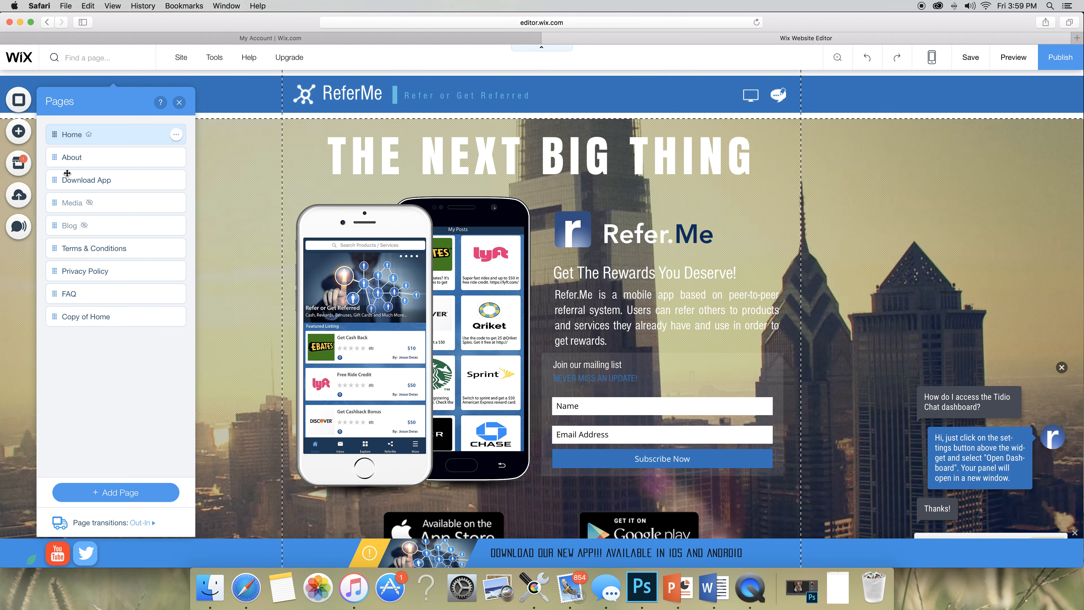
{"action": "left_click", "coordinate": [89, 156]}
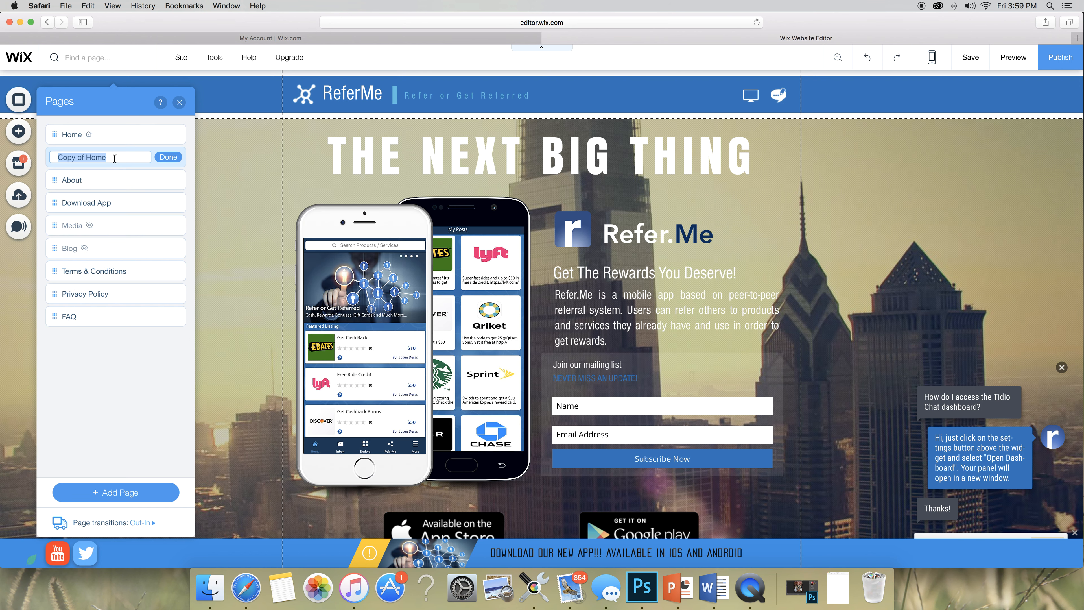
{"action": "type", "text": "Test"}
{"action": "left_click", "coordinate": [176, 159]}
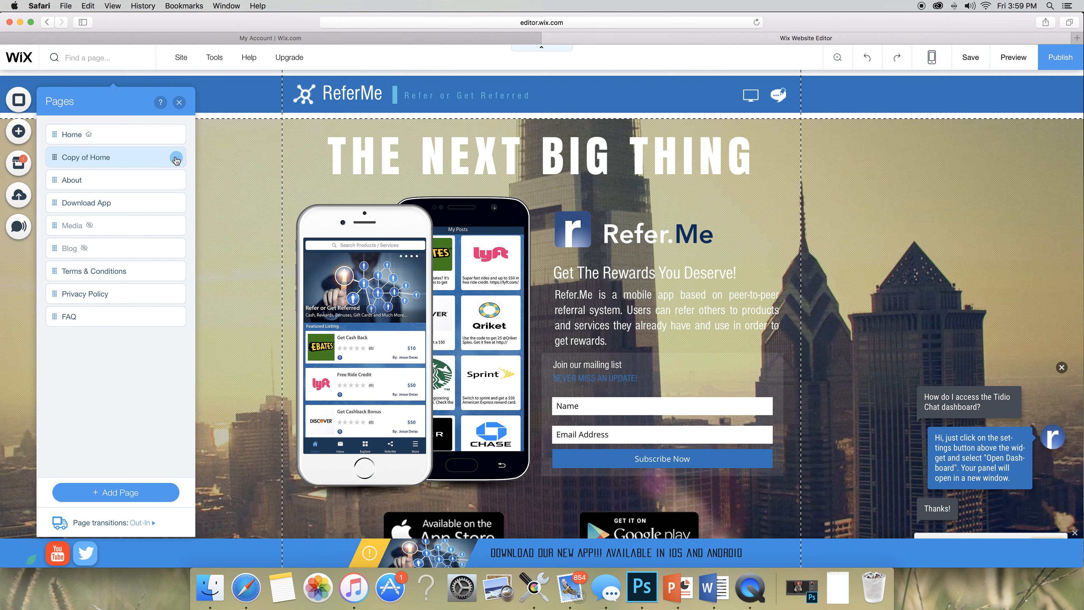
- On the Test page, delete the Contact Us social icons and feedback text, then the whole Contact Us strip
{"action": "left_click", "coordinate": [179, 102]}
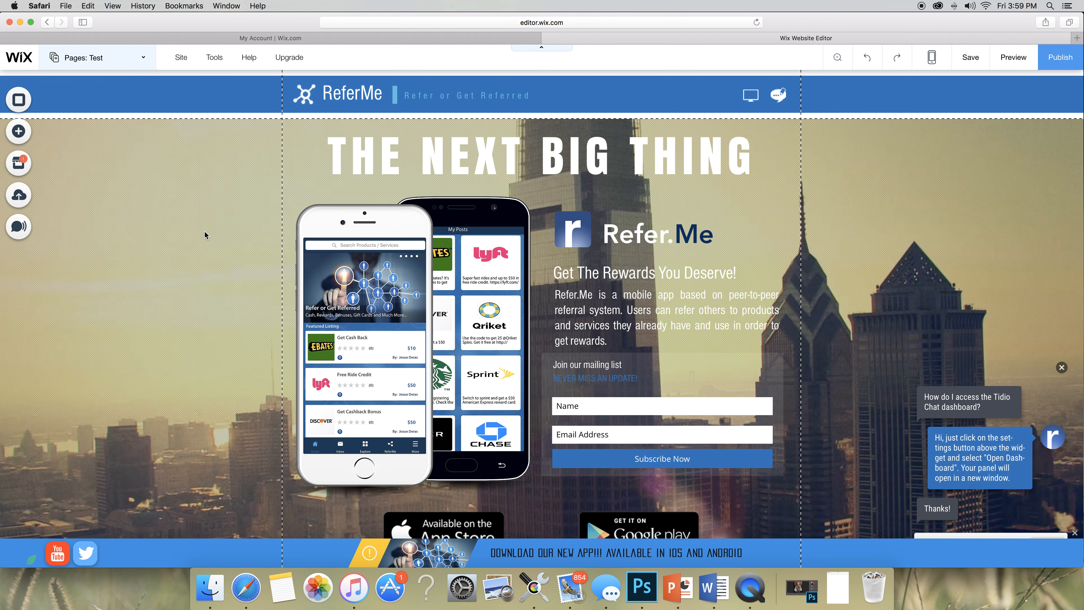
{"action": "scroll", "coordinate": [204, 234], "scroll_direction": "down", "scroll_amount": 10}
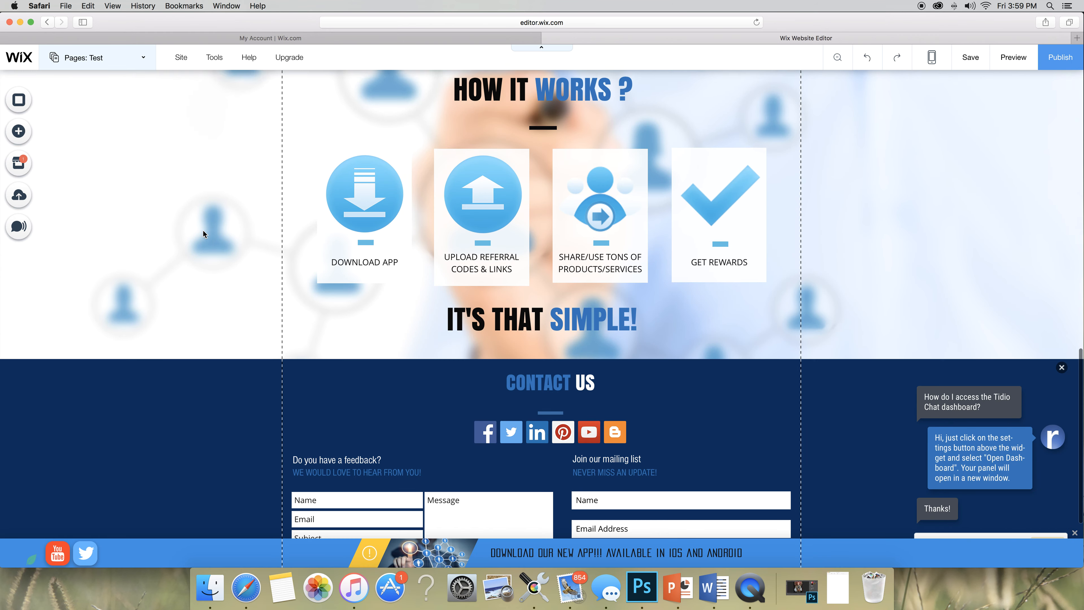
{"action": "scroll", "coordinate": [204, 234], "scroll_direction": "down", "scroll_amount": 3}
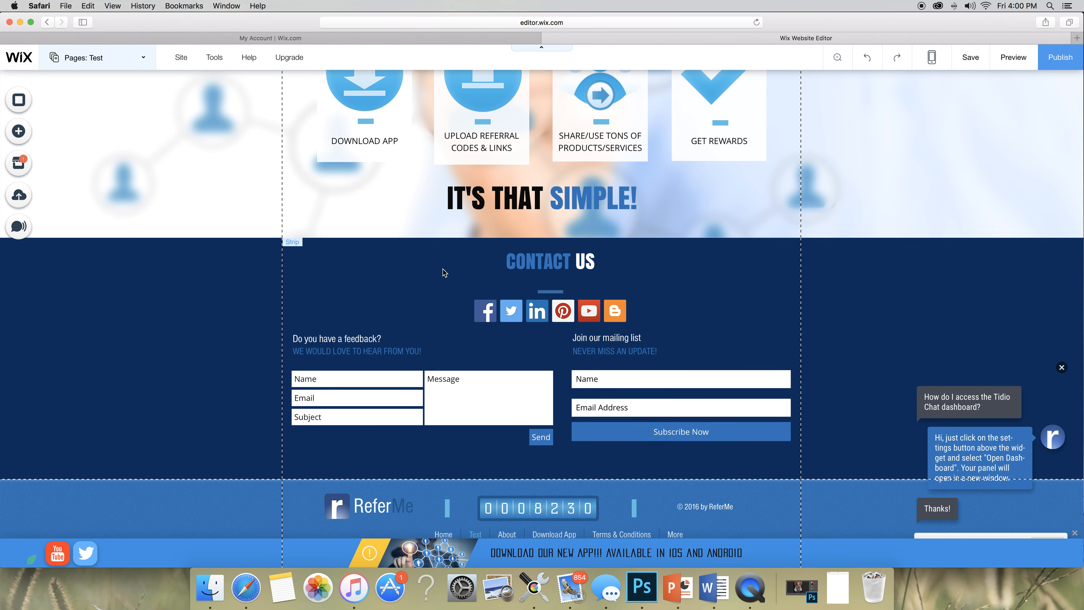
{"action": "left_click", "coordinate": [692, 405]}
{"action": "left_click_drag", "start_coordinate": [692, 402], "coordinate": [727, 410]}
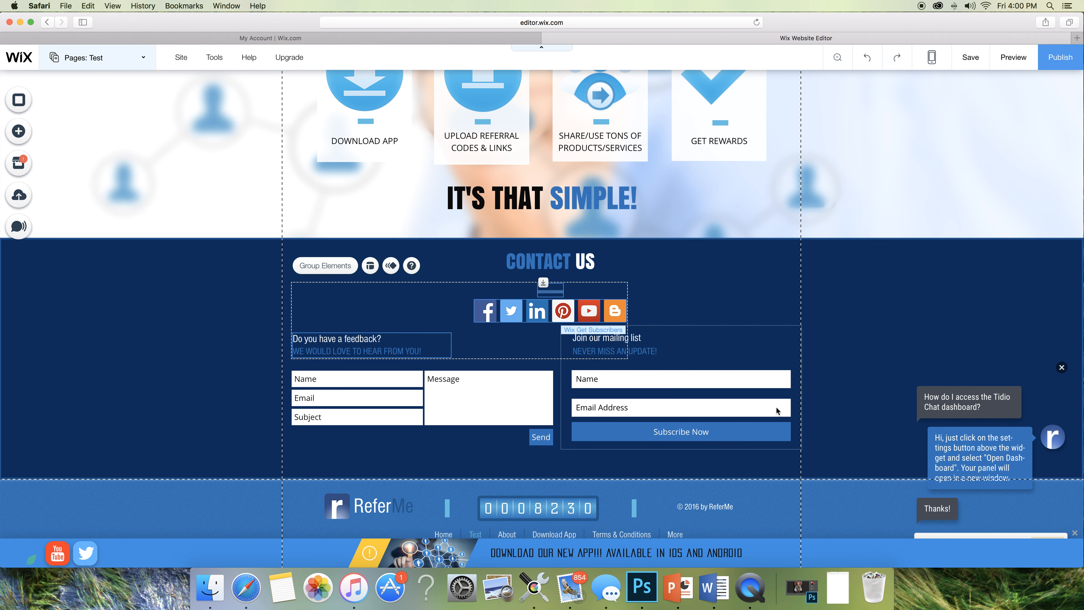
{"action": "key", "text": "Delete"}
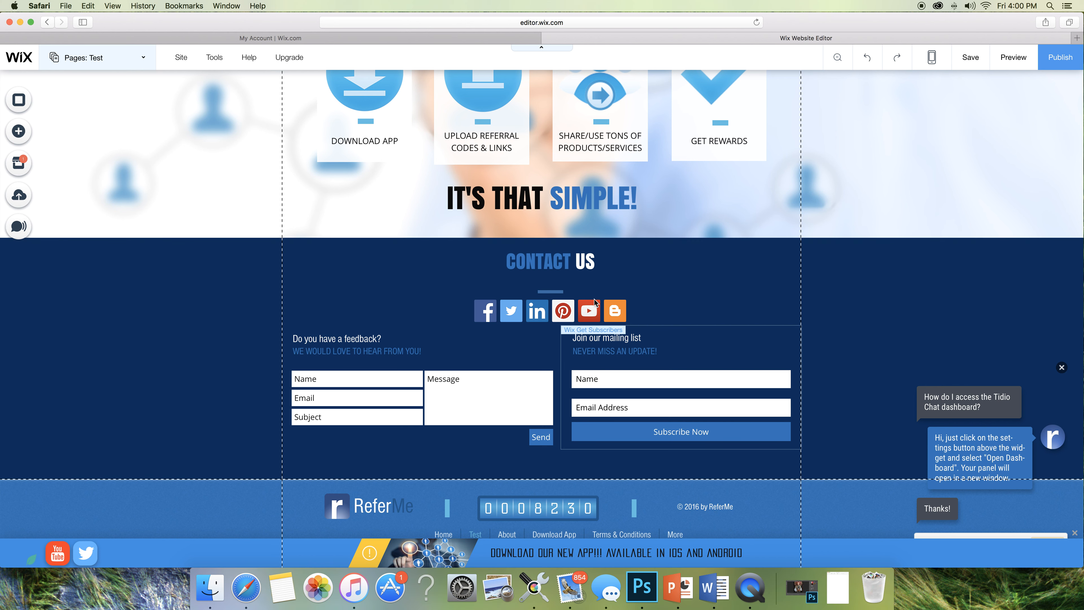
{"action": "left_click", "coordinate": [539, 285]}
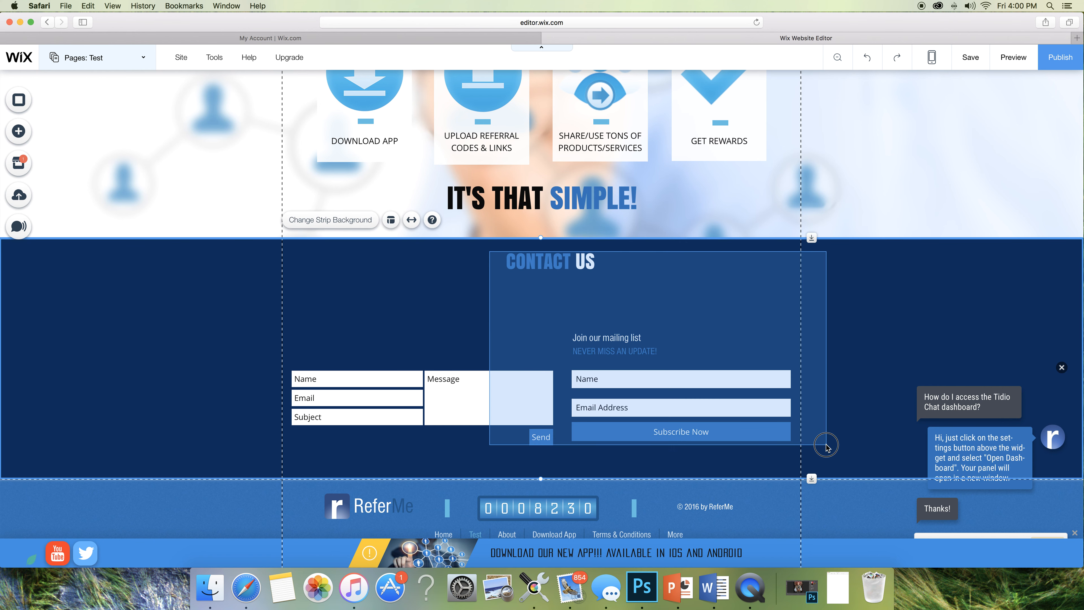
{"action": "key", "text": "Delete"}
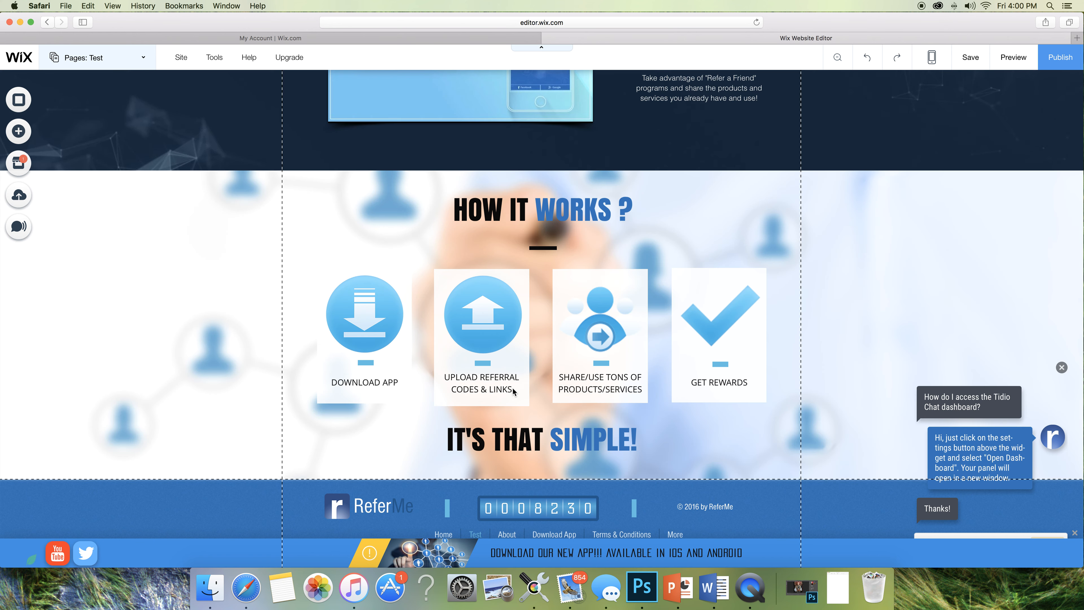
- Delete the four How It Works step cards and the divider line
{"action": "left_click", "coordinate": [513, 390]}
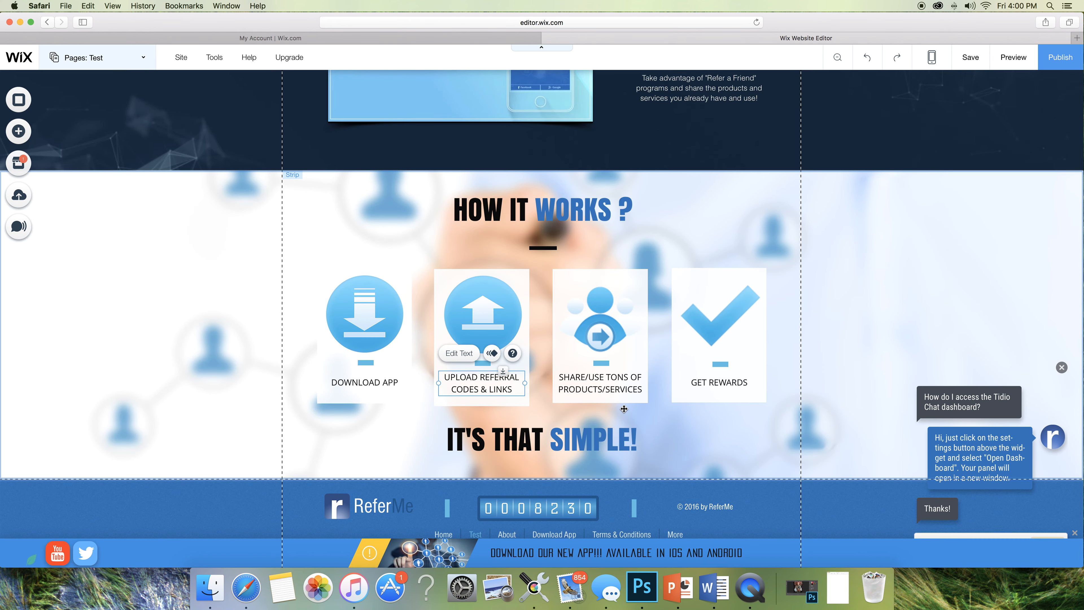
{"action": "scroll", "coordinate": [623, 408], "scroll_direction": "up", "scroll_amount": 8}
{"action": "scroll", "coordinate": [623, 412], "scroll_direction": "down", "scroll_amount": 10}
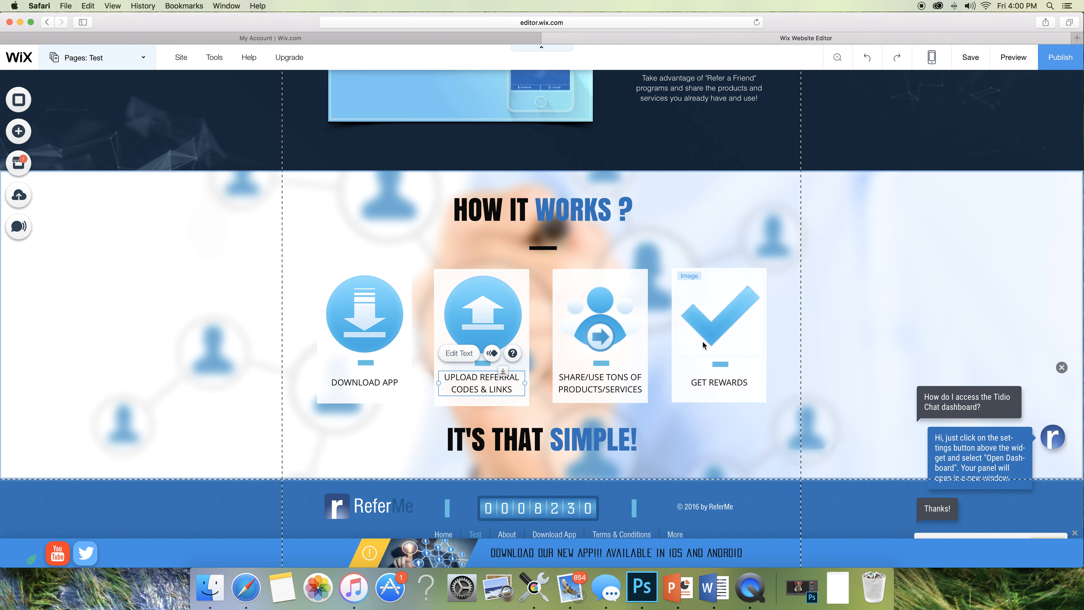
{"action": "left_click_drag", "start_coordinate": [276, 236], "coordinate": [847, 429]}
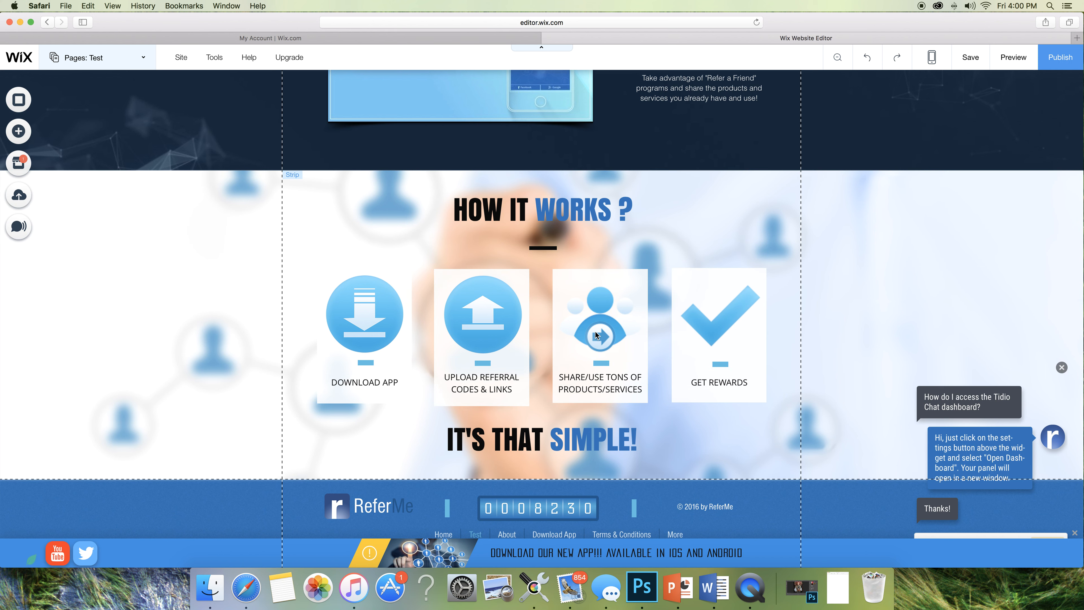
{"action": "key", "text": "Delete"}
{"action": "left_click", "coordinate": [421, 444]}
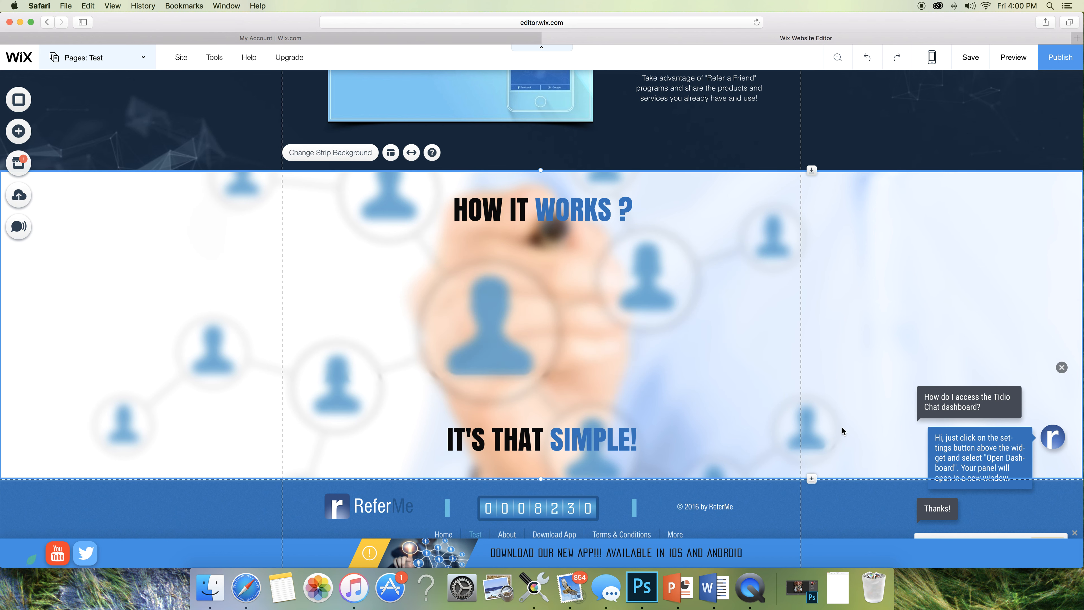
{"action": "left_click", "coordinate": [419, 448]}
{"action": "left_click_drag", "start_coordinate": [419, 448], "coordinate": [675, 347]}
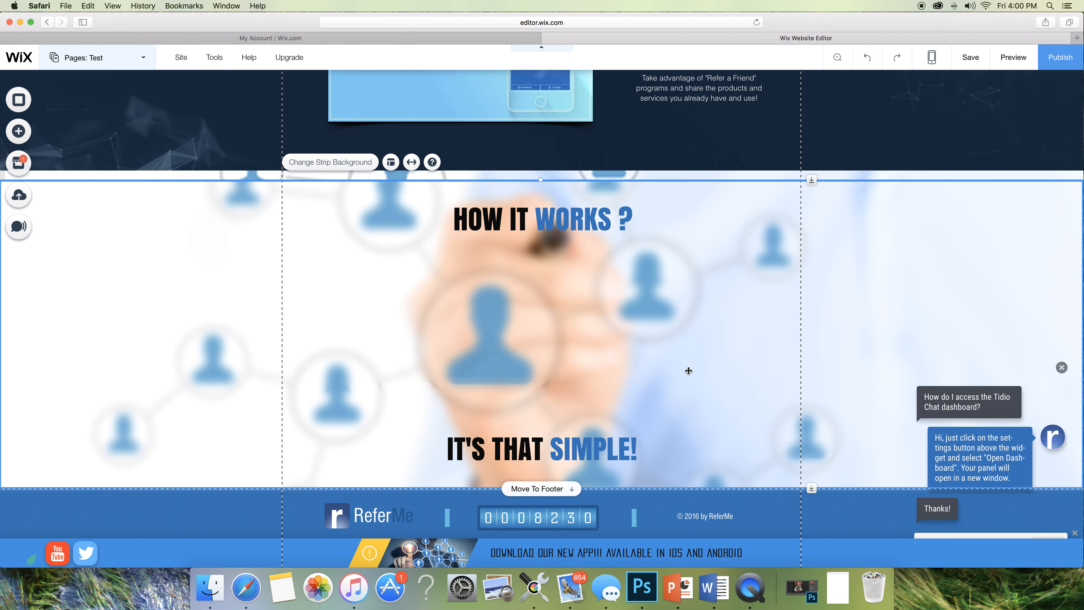
{"action": "left_click_drag", "start_coordinate": [678, 321], "coordinate": [679, 316]}
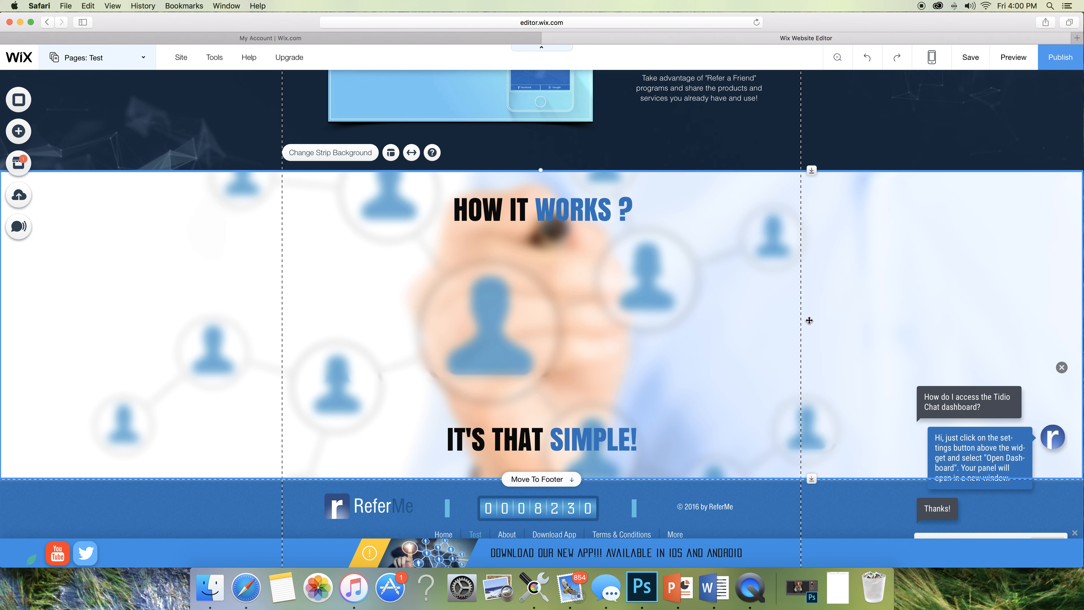
{"action": "left_click", "coordinate": [824, 317]}
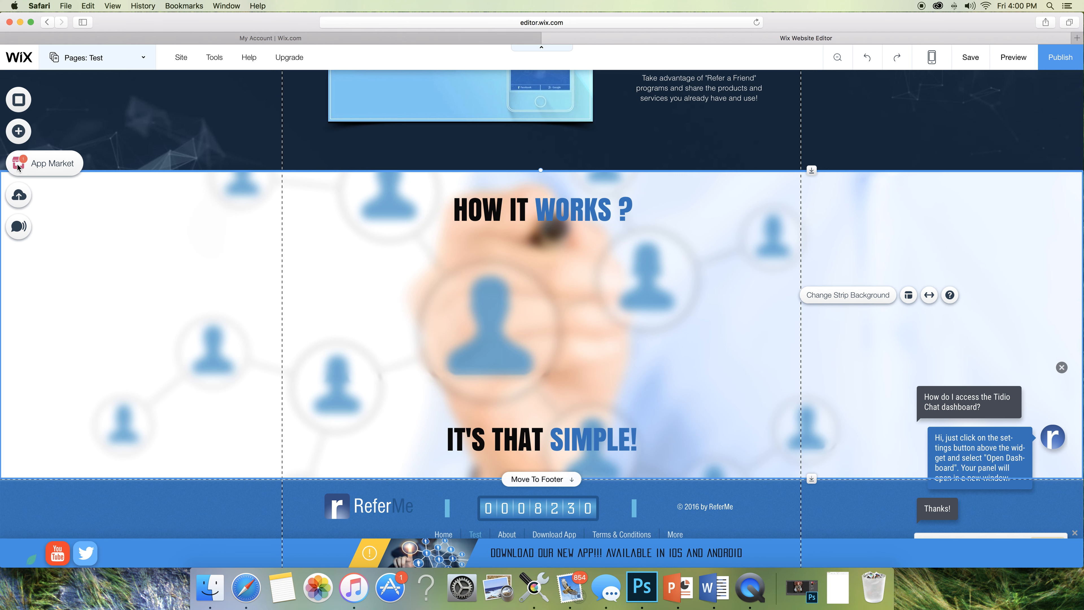
- Open the Wix App Market from the left toolbar
{"action": "left_click", "coordinate": [32, 167]}
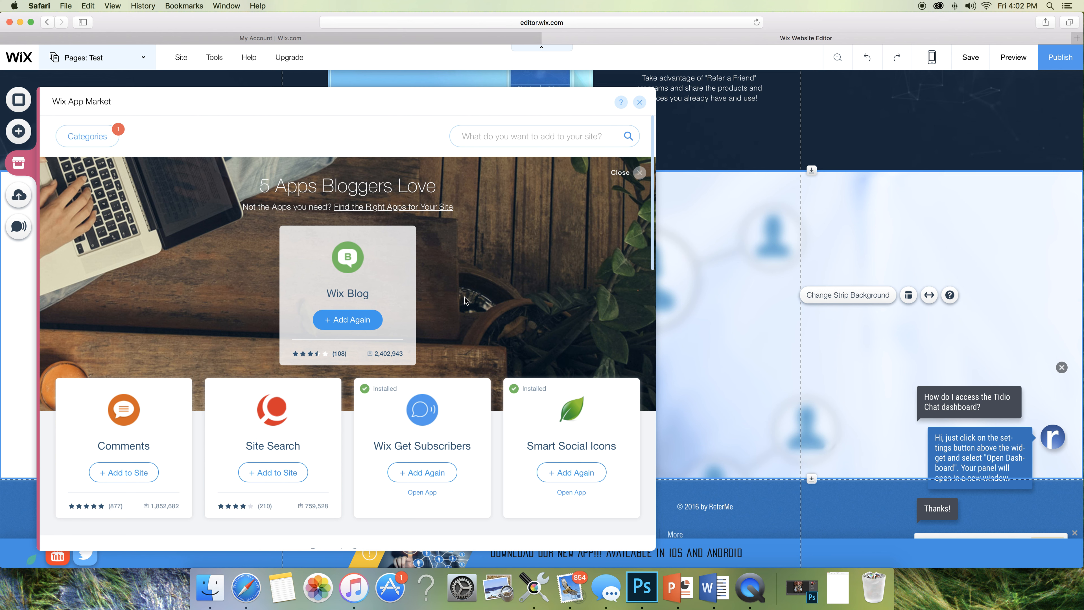
- Scroll through the App Market's Browse by Category tiles and back up to the '5 Apps Bloggers Love' collection
{"action": "scroll", "coordinate": [454, 301], "scroll_direction": "down", "scroll_amount": 10}
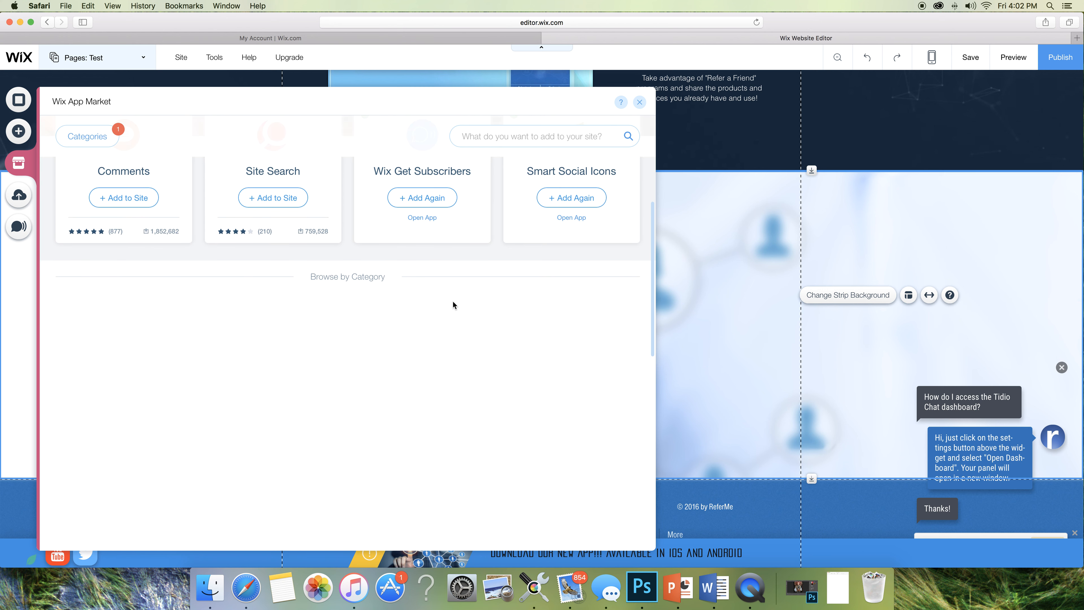
{"action": "scroll", "coordinate": [454, 301], "scroll_direction": "down", "scroll_amount": 2}
{"action": "scroll", "coordinate": [454, 302], "scroll_direction": "up", "scroll_amount": 2}
{"action": "scroll", "coordinate": [454, 301], "scroll_direction": "up", "scroll_amount": 1}
{"action": "scroll", "coordinate": [454, 305], "scroll_direction": "up", "scroll_amount": 1}
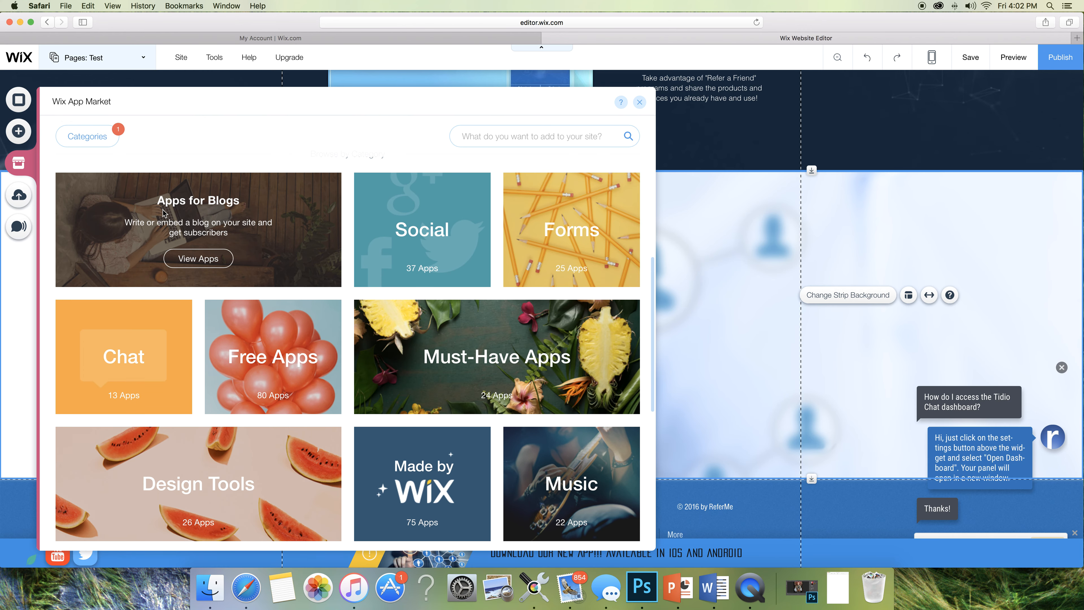
{"action": "mouse_move", "coordinate": [470, 384]}
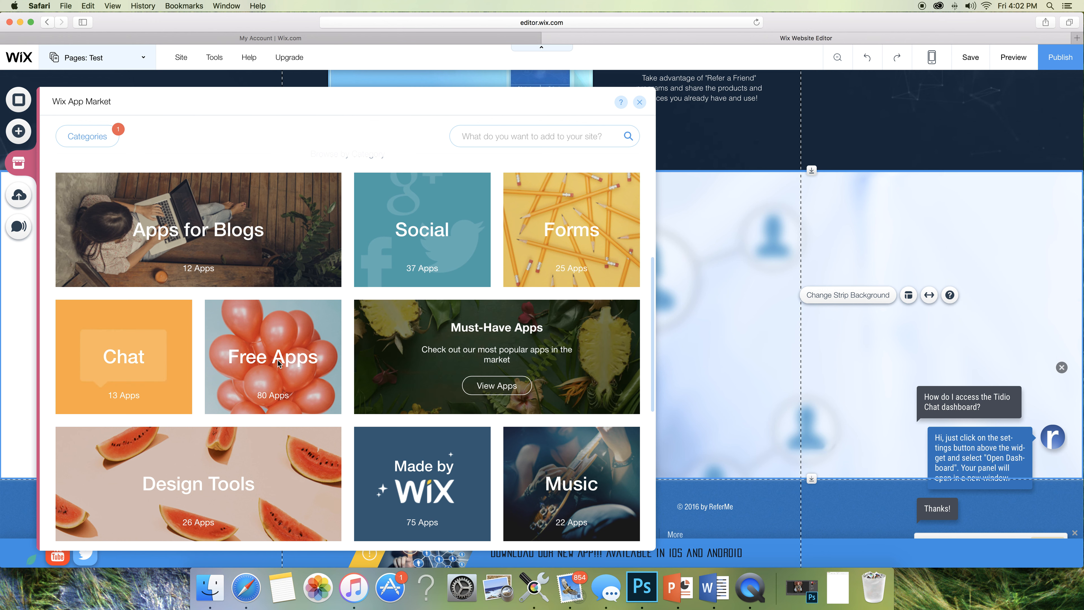
{"action": "mouse_move", "coordinate": [153, 381]}
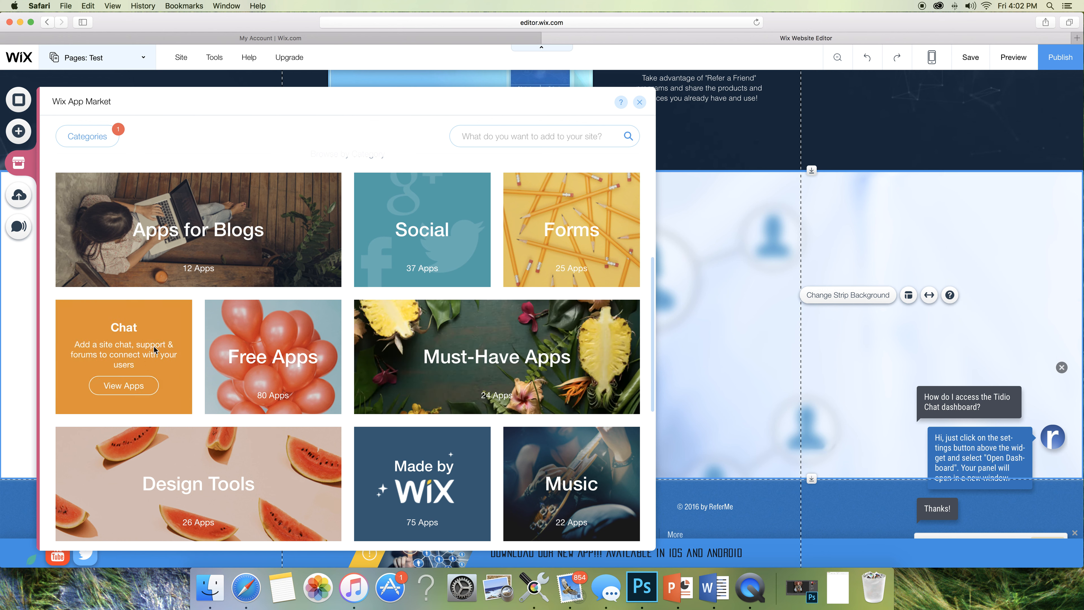
{"action": "mouse_move", "coordinate": [271, 232]}
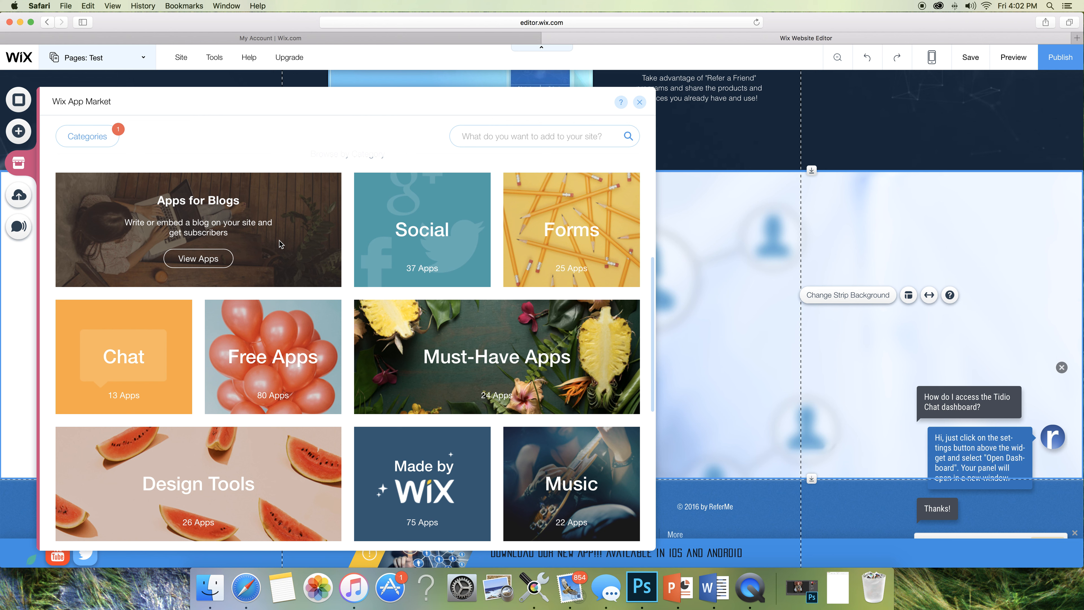
{"action": "mouse_move", "coordinate": [468, 238]}
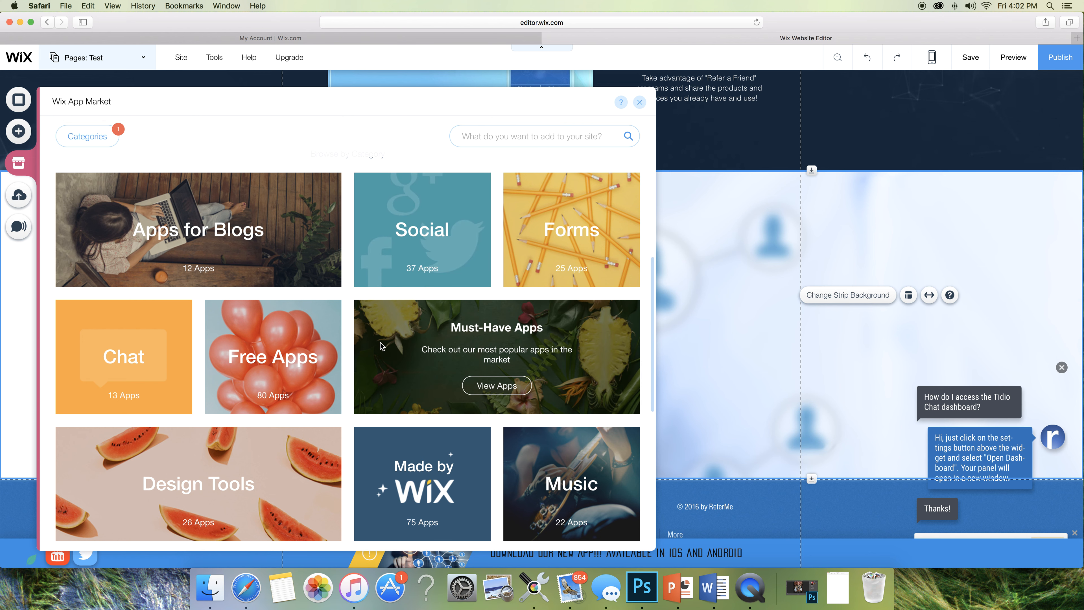
{"action": "scroll", "coordinate": [381, 342], "scroll_direction": "down", "scroll_amount": 5}
{"action": "scroll", "coordinate": [381, 343], "scroll_direction": "down", "scroll_amount": 4}
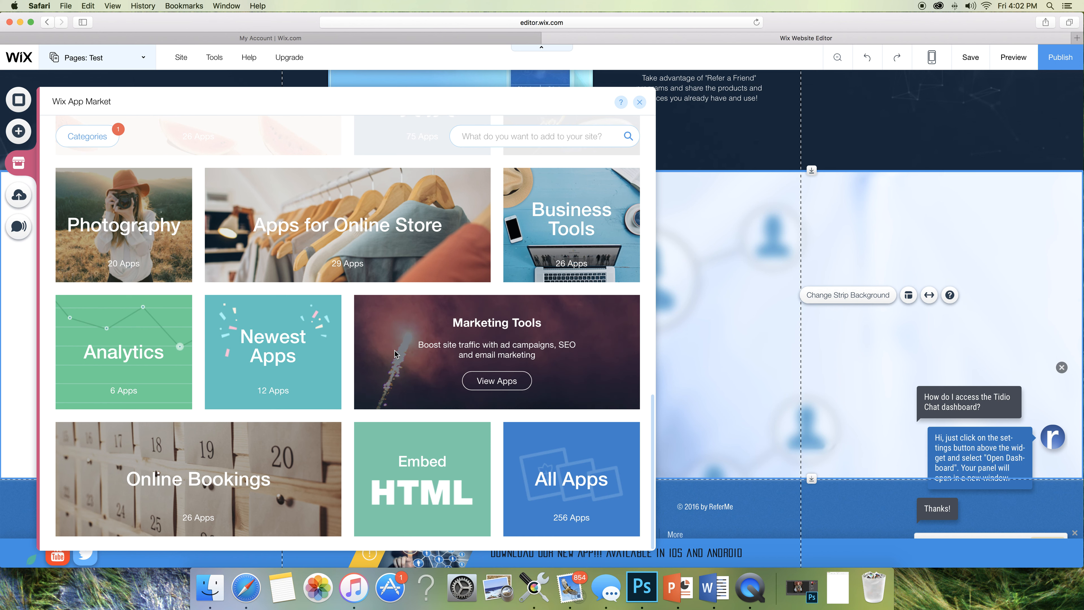
{"action": "scroll", "coordinate": [399, 355], "scroll_direction": "up", "scroll_amount": 2}
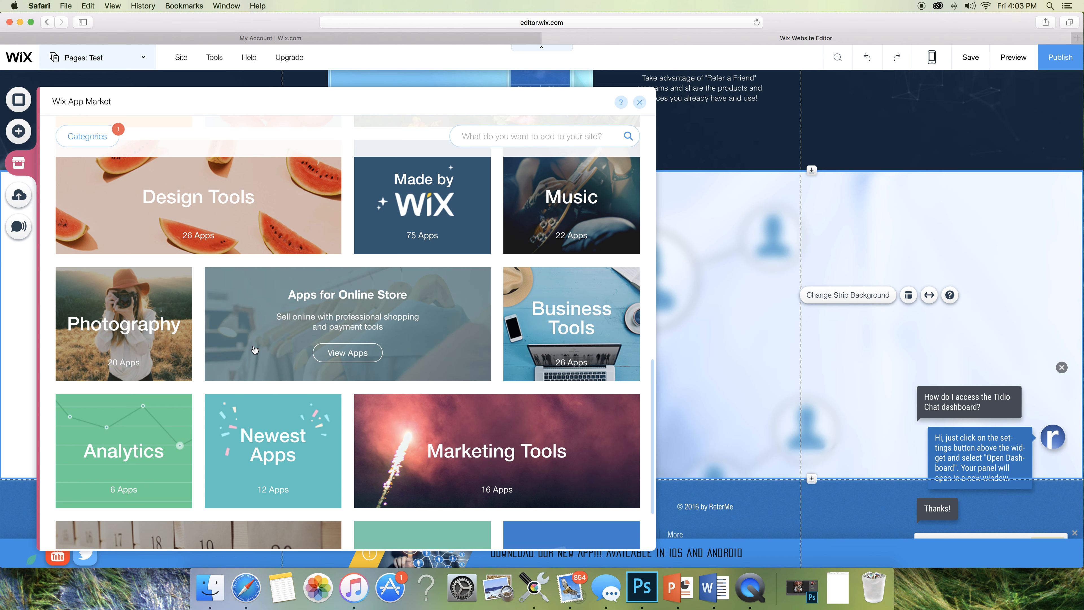
{"action": "scroll", "coordinate": [371, 406], "scroll_direction": "up", "scroll_amount": 5}
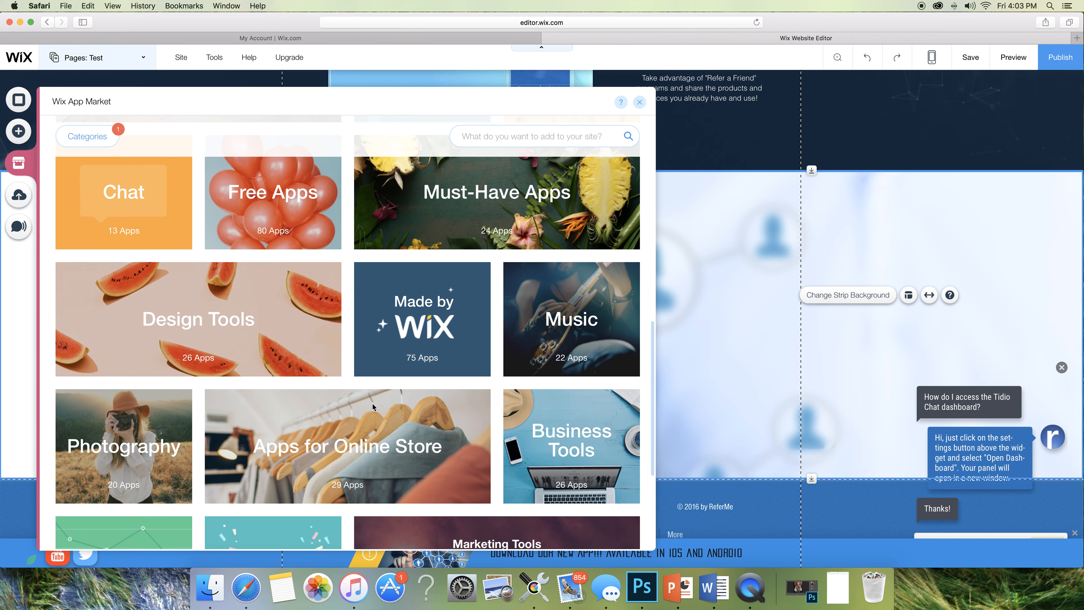
{"action": "scroll", "coordinate": [372, 406], "scroll_direction": "up", "scroll_amount": 3}
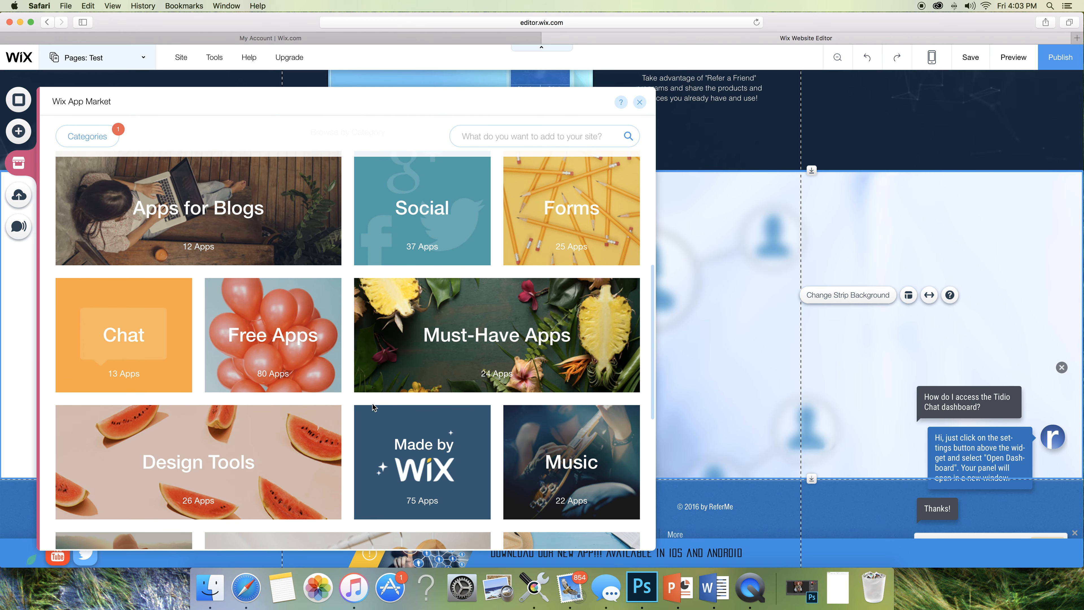
{"action": "scroll", "coordinate": [373, 403], "scroll_direction": "up", "scroll_amount": 3}
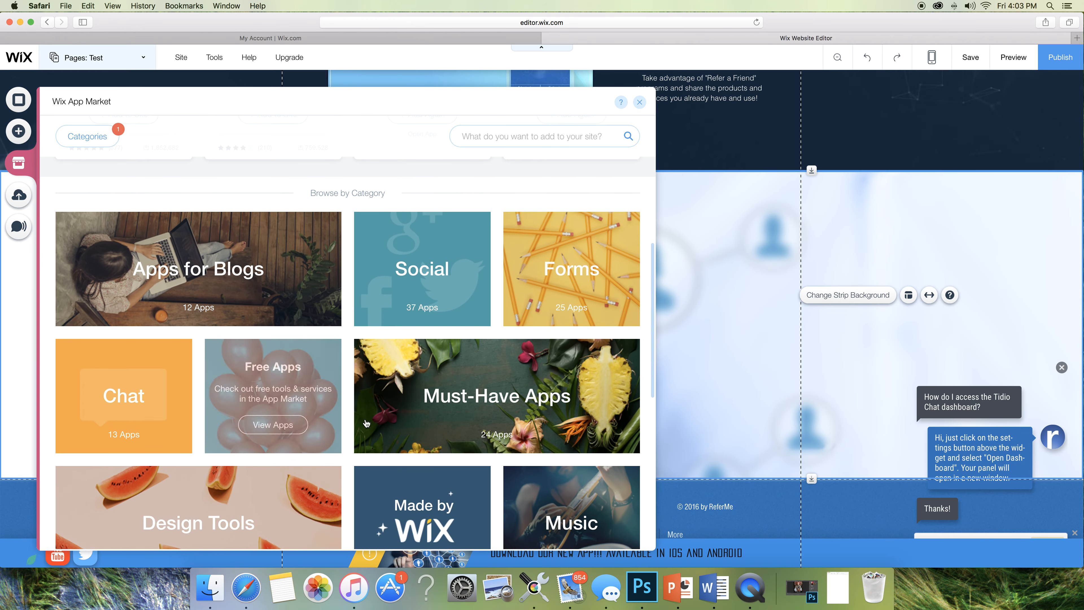
{"action": "scroll", "coordinate": [431, 451], "scroll_direction": "down", "scroll_amount": 12}
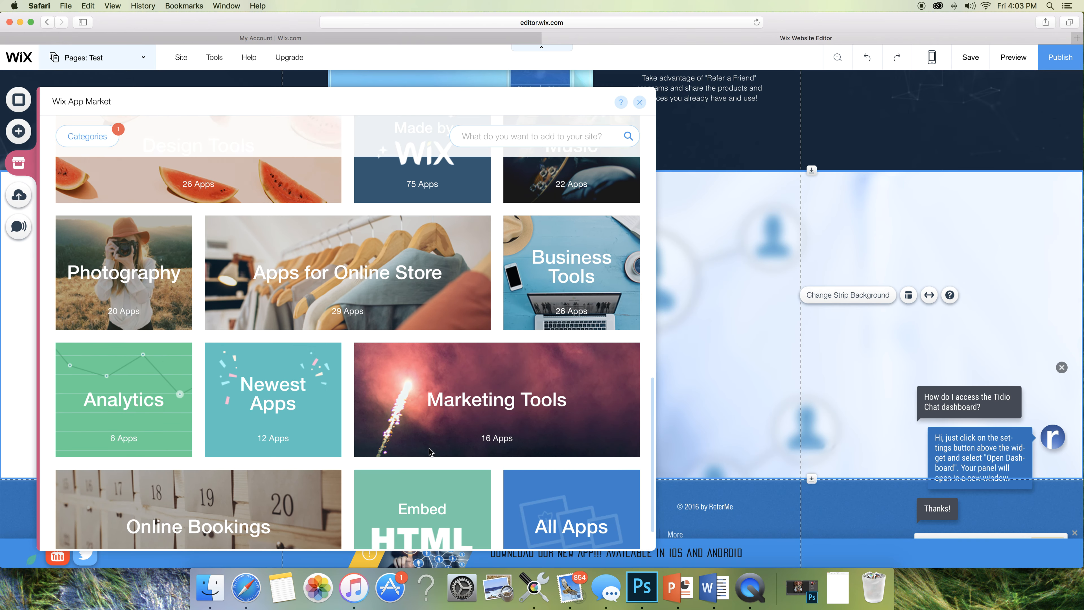
{"action": "scroll", "coordinate": [431, 452], "scroll_direction": "up", "scroll_amount": 1}
{"action": "scroll", "coordinate": [432, 453], "scroll_direction": "down", "scroll_amount": 1}
{"action": "mouse_move", "coordinate": [547, 496]}
{"action": "scroll", "coordinate": [421, 431], "scroll_direction": "up", "scroll_amount": 10}
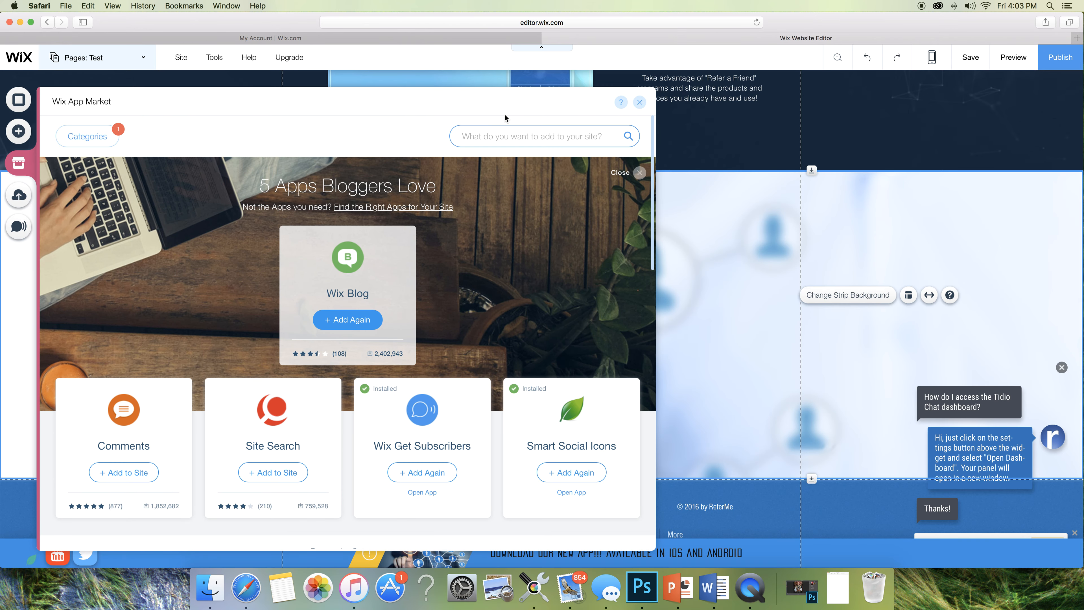
- Search the App Market for 'map' and open the free Google Maps app's details
{"action": "left_click", "coordinate": [501, 136]}
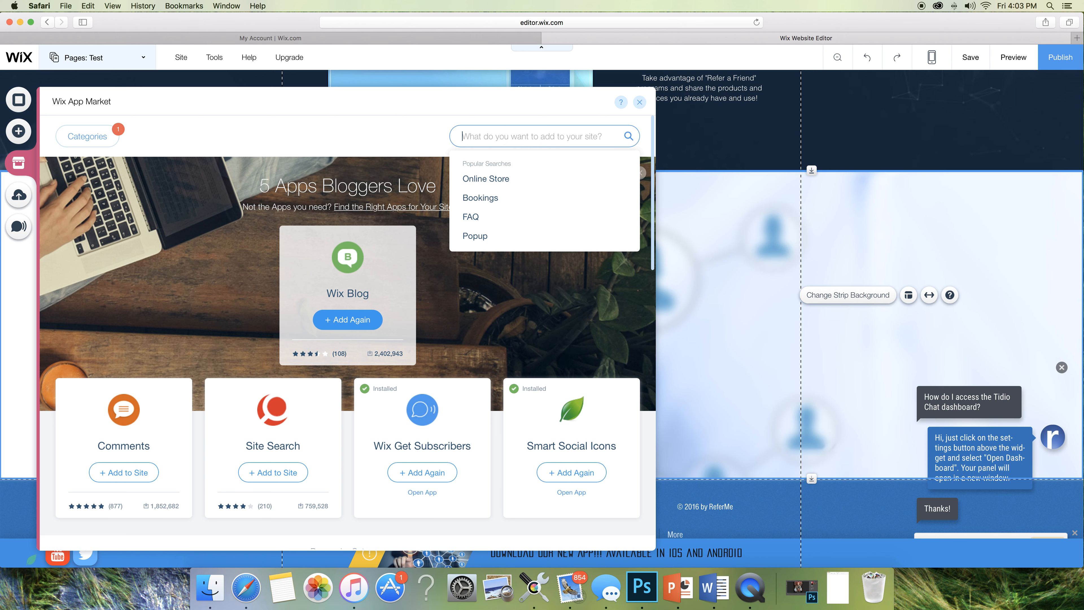
{"action": "type", "text": "map"}
{"action": "key", "text": "Return"}
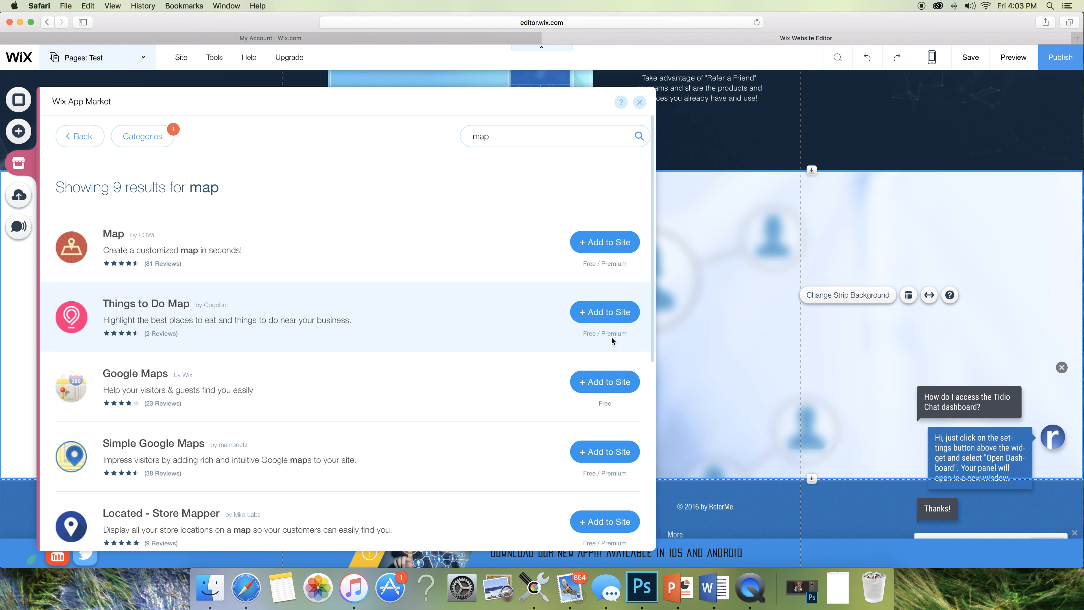
{"action": "scroll", "coordinate": [623, 413], "scroll_direction": "down", "scroll_amount": 5}
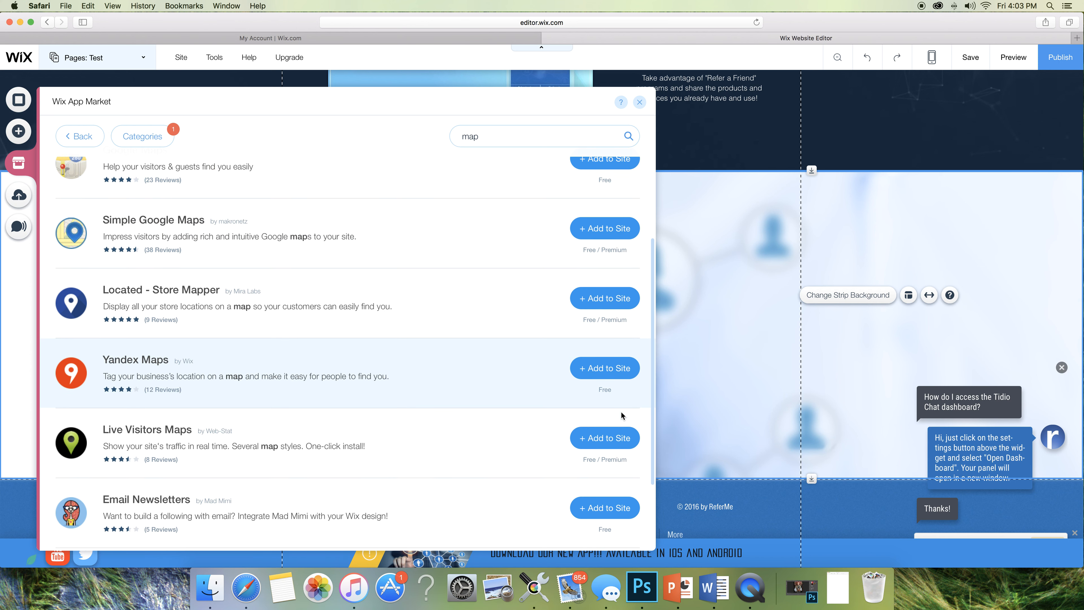
{"action": "scroll", "coordinate": [621, 415], "scroll_direction": "down", "scroll_amount": 3}
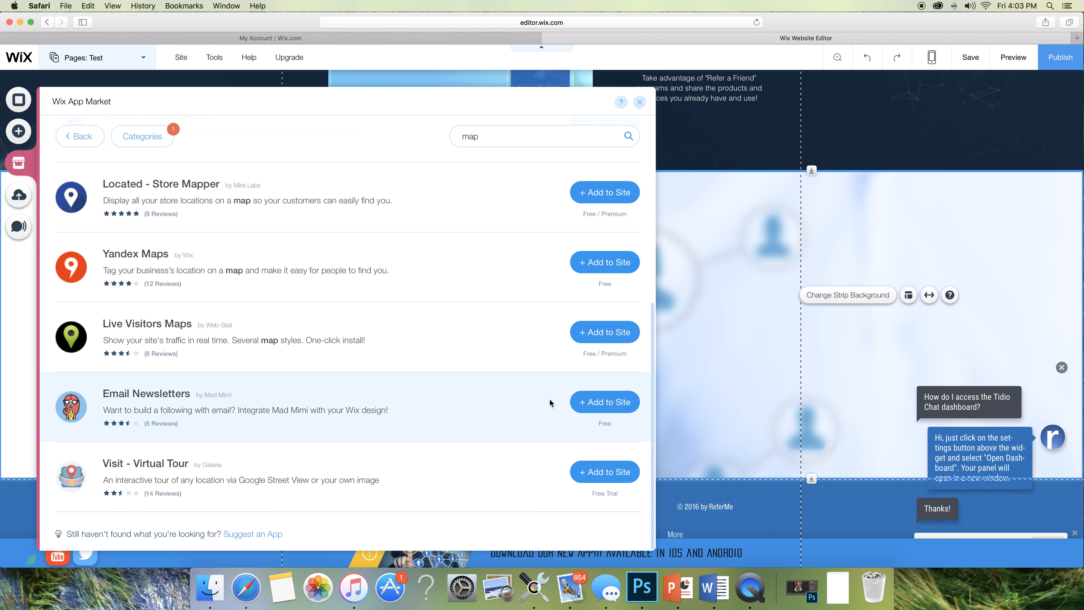
{"action": "scroll", "coordinate": [508, 384], "scroll_direction": "up", "scroll_amount": 6}
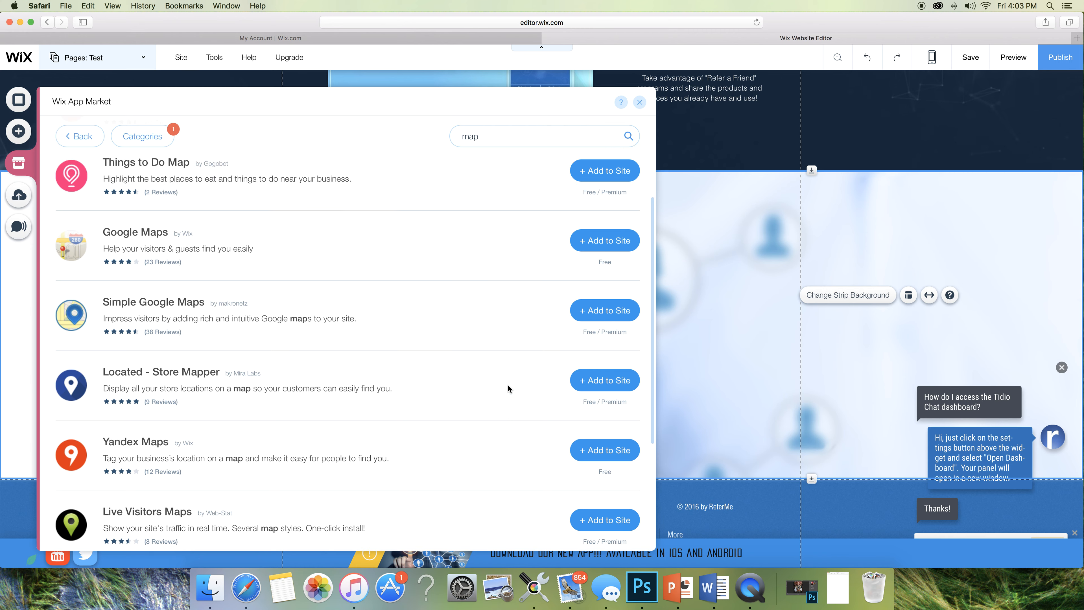
{"action": "scroll", "coordinate": [508, 385], "scroll_direction": "up", "scroll_amount": 2}
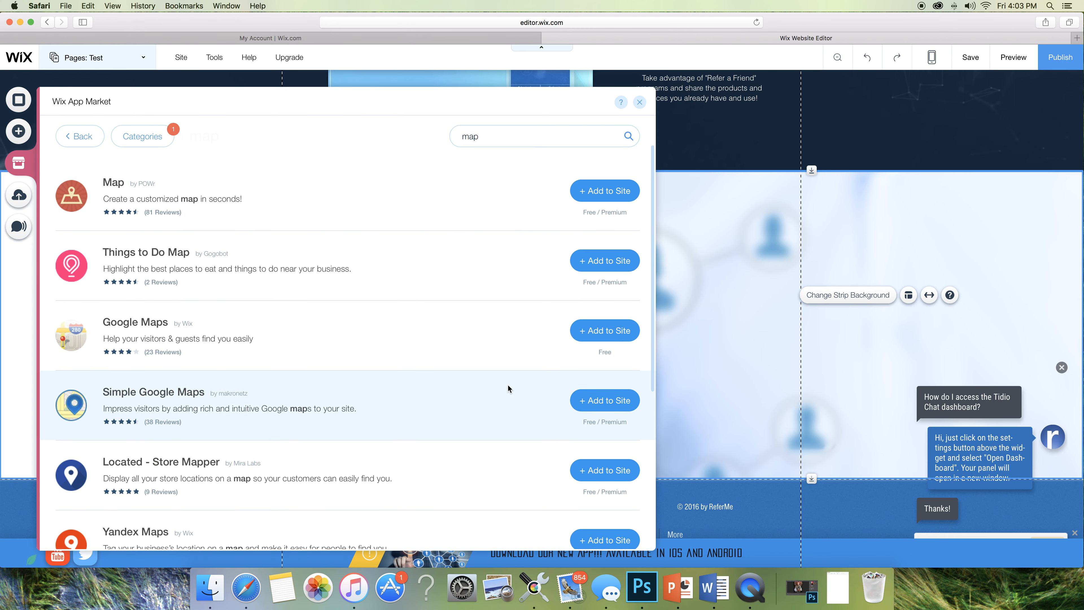
{"action": "left_click", "coordinate": [340, 345]}
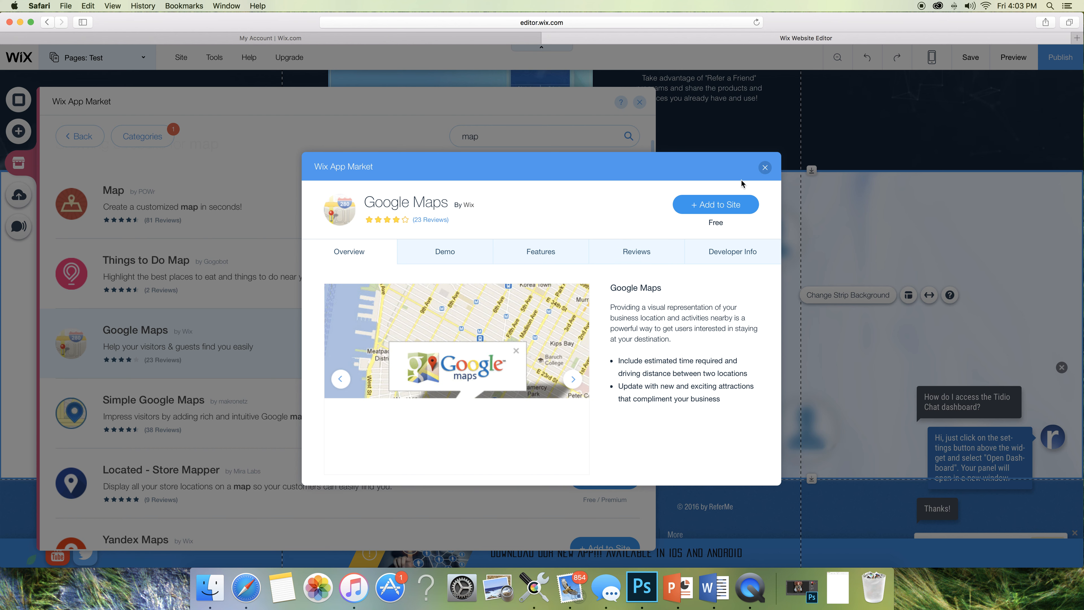
- Review the Google Maps Overview, Demo and Features tabs, then add Google Maps to the Test page
{"action": "left_click", "coordinate": [764, 168]}
{"action": "left_click", "coordinate": [594, 348]}
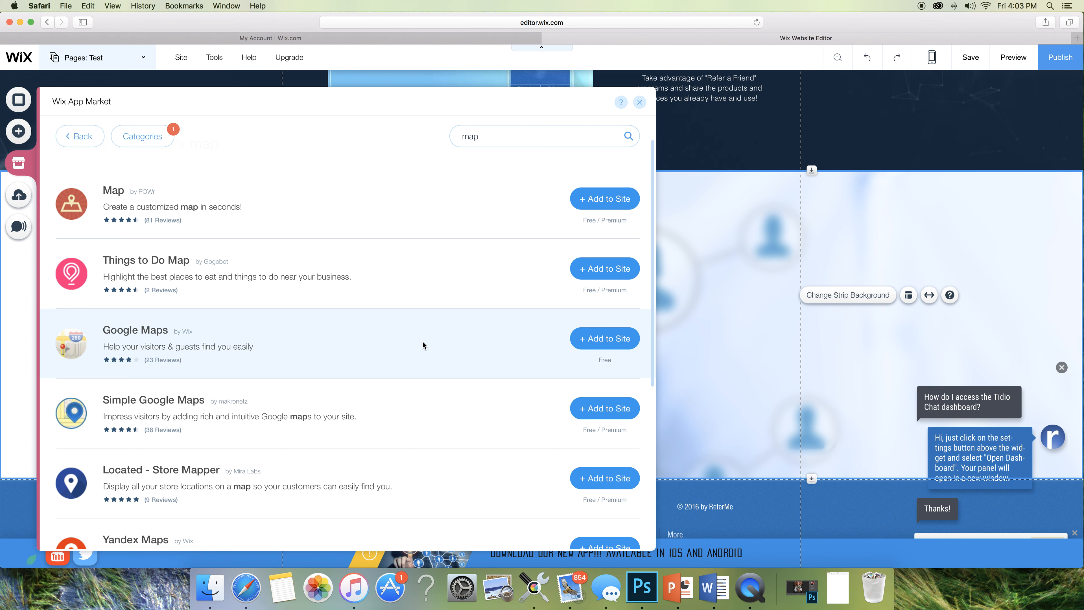
{"action": "left_click", "coordinate": [378, 338]}
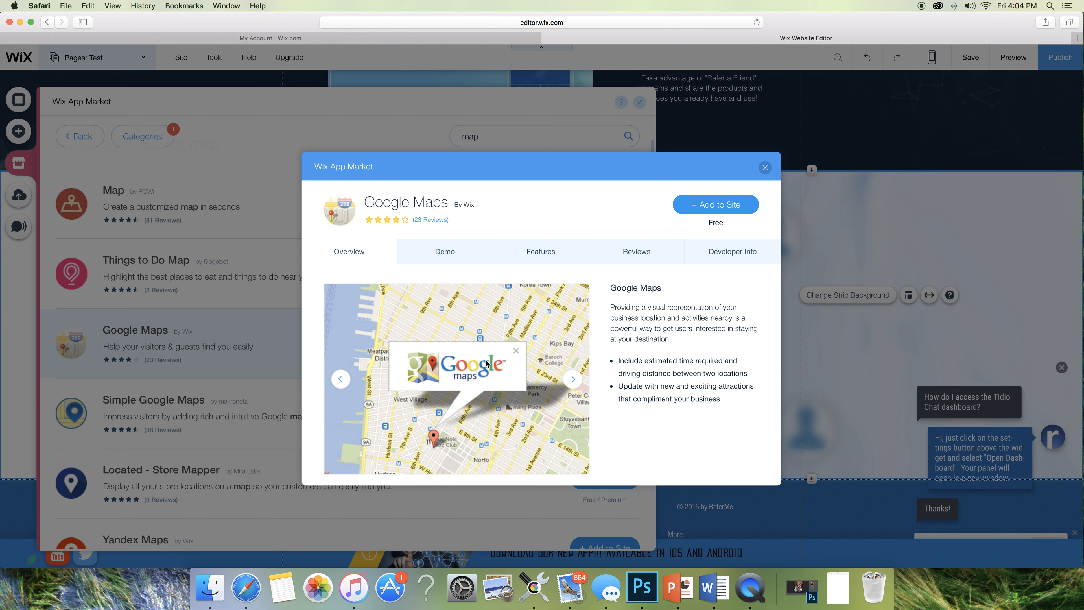
{"action": "left_click", "coordinate": [459, 258]}
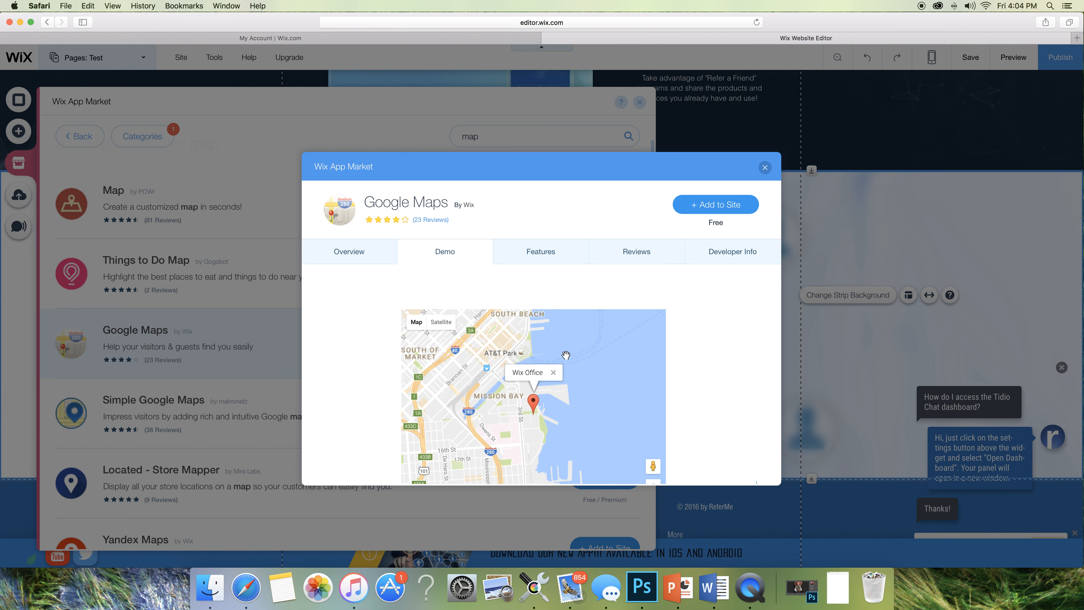
{"action": "left_click", "coordinate": [549, 258]}
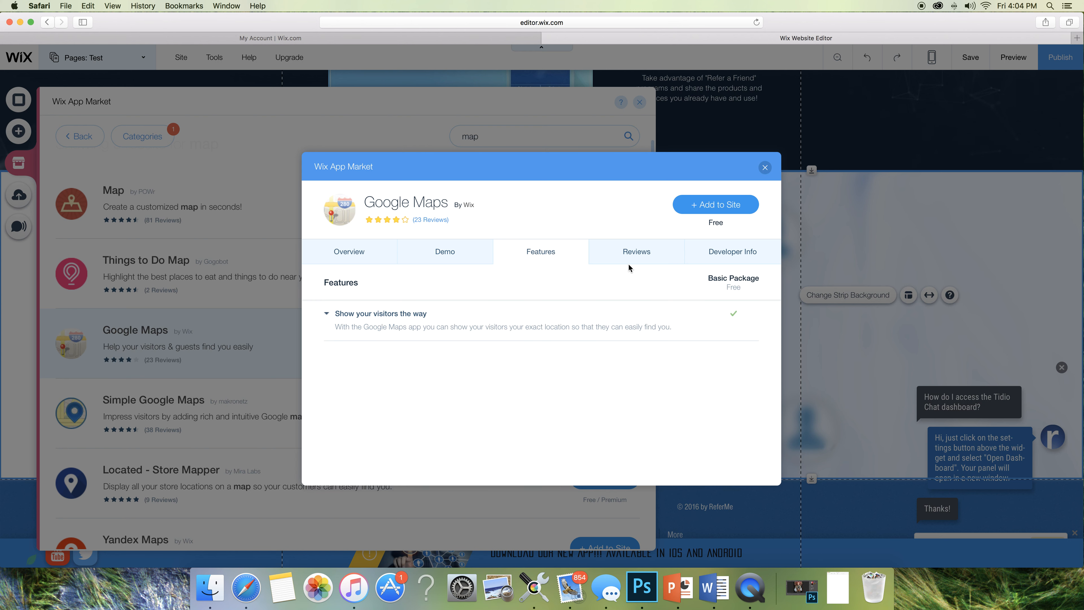
{"action": "left_click", "coordinate": [365, 256]}
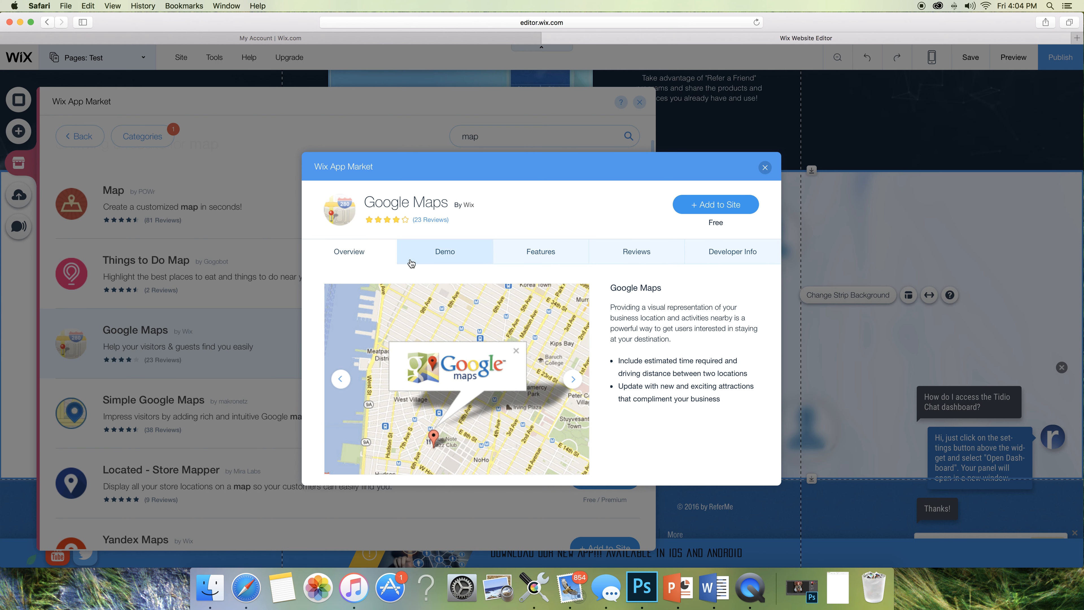
{"action": "left_click", "coordinate": [694, 205]}
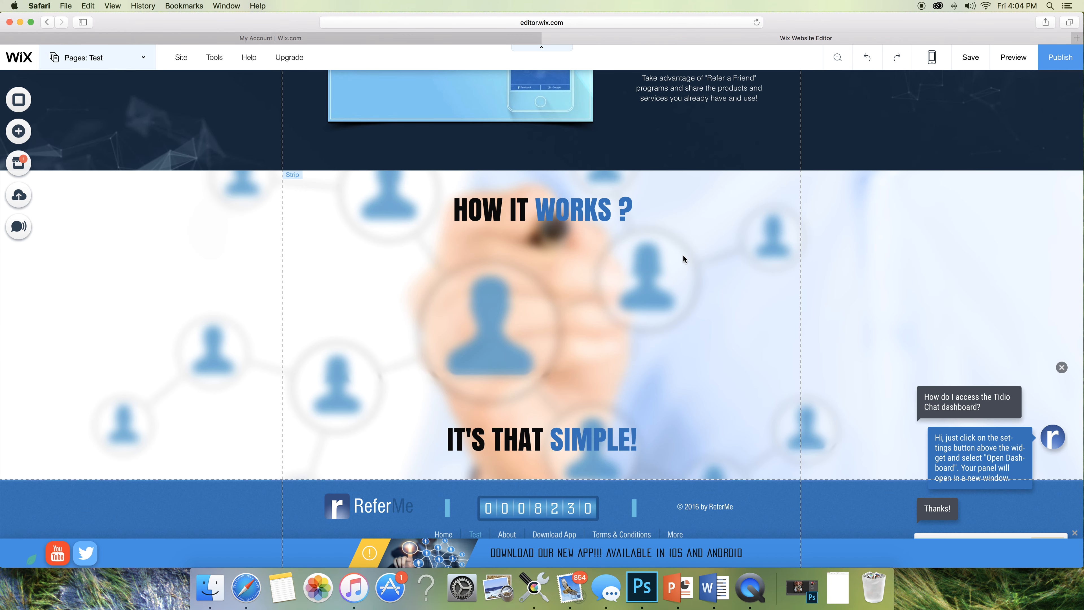
{"action": "scroll", "coordinate": [683, 258], "scroll_direction": "up", "scroll_amount": 5}
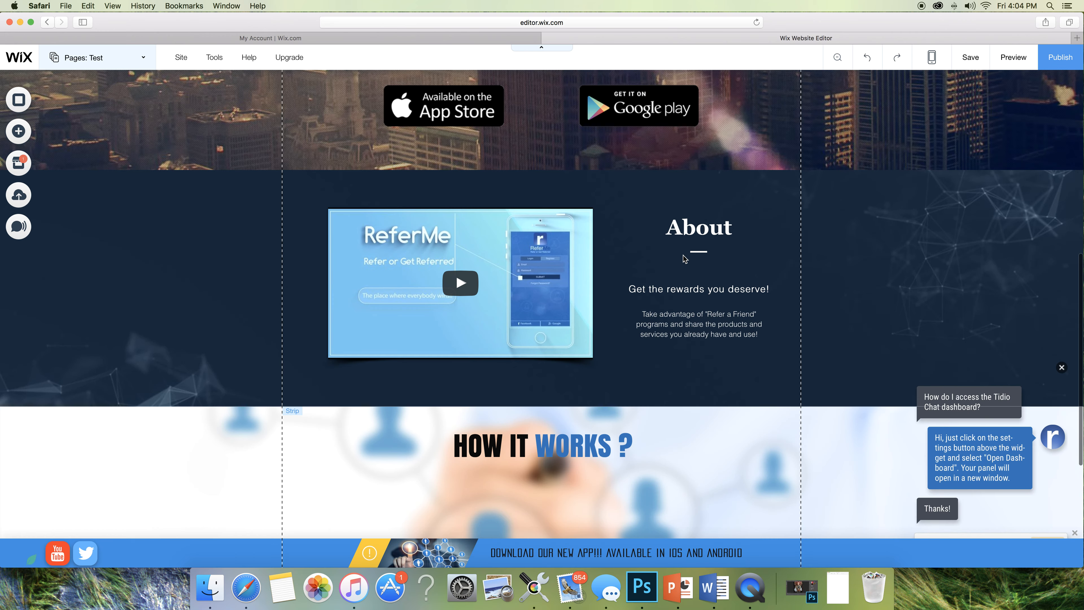
{"action": "scroll", "coordinate": [683, 258], "scroll_direction": "down", "scroll_amount": 5}
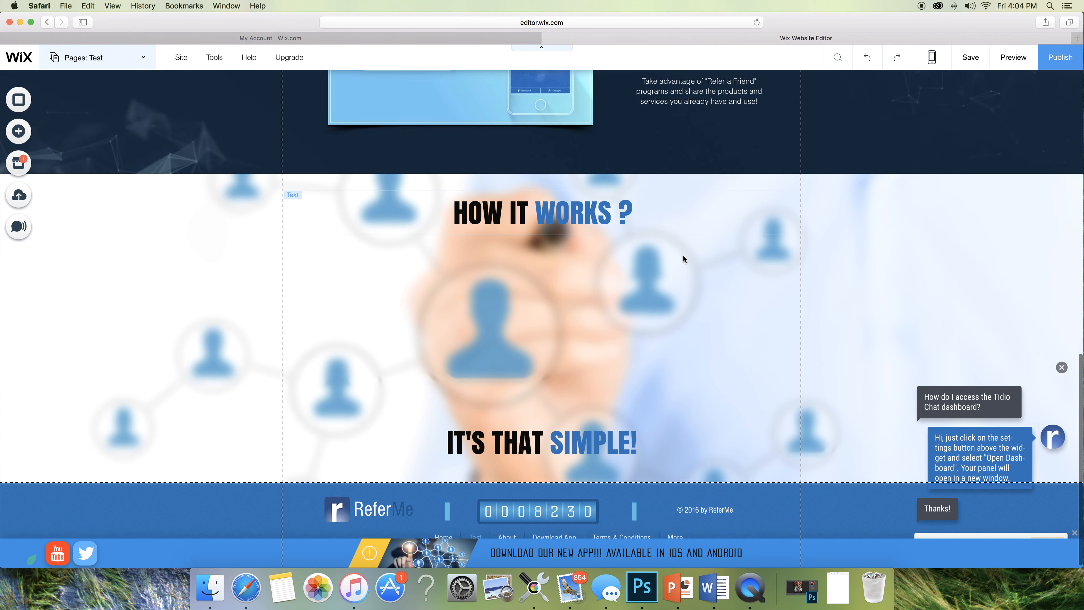
{"action": "scroll", "coordinate": [683, 255], "scroll_direction": "up", "scroll_amount": 20}
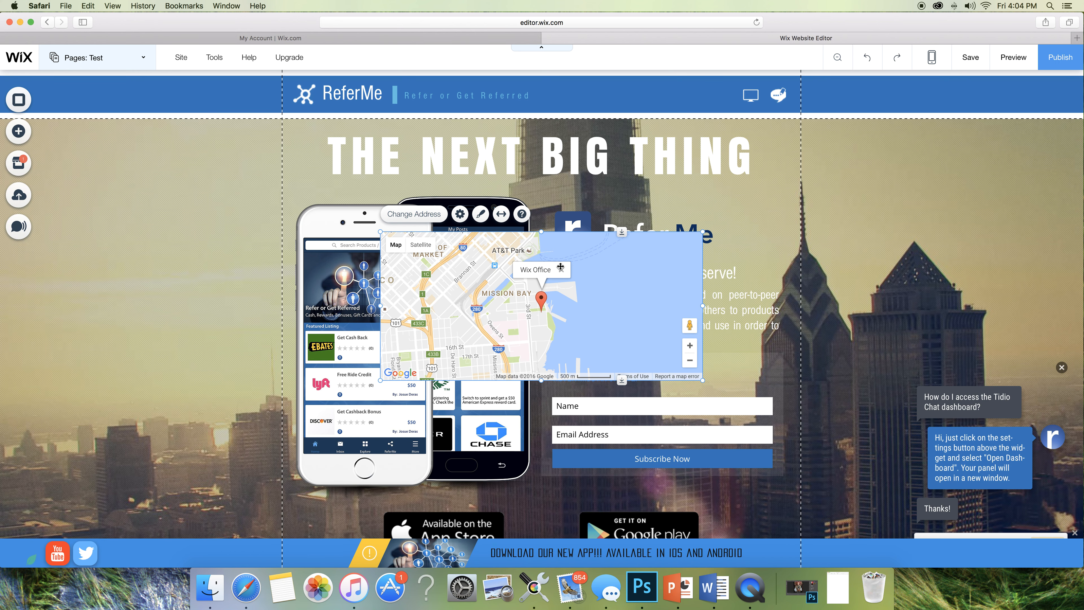
- Change the map's address to the Statue of Liberty and find it on the map
{"action": "left_click", "coordinate": [420, 218]}
{"action": "left_click", "coordinate": [797, 169]}
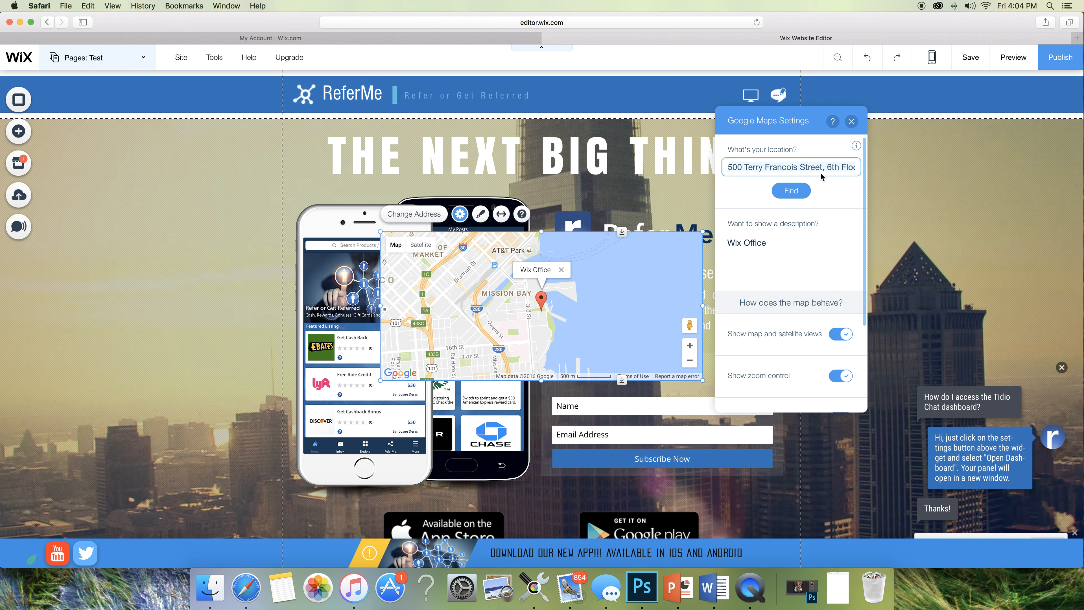
{"action": "key", "text": "super+a"}
{"action": "key", "text": "BackSpace"}
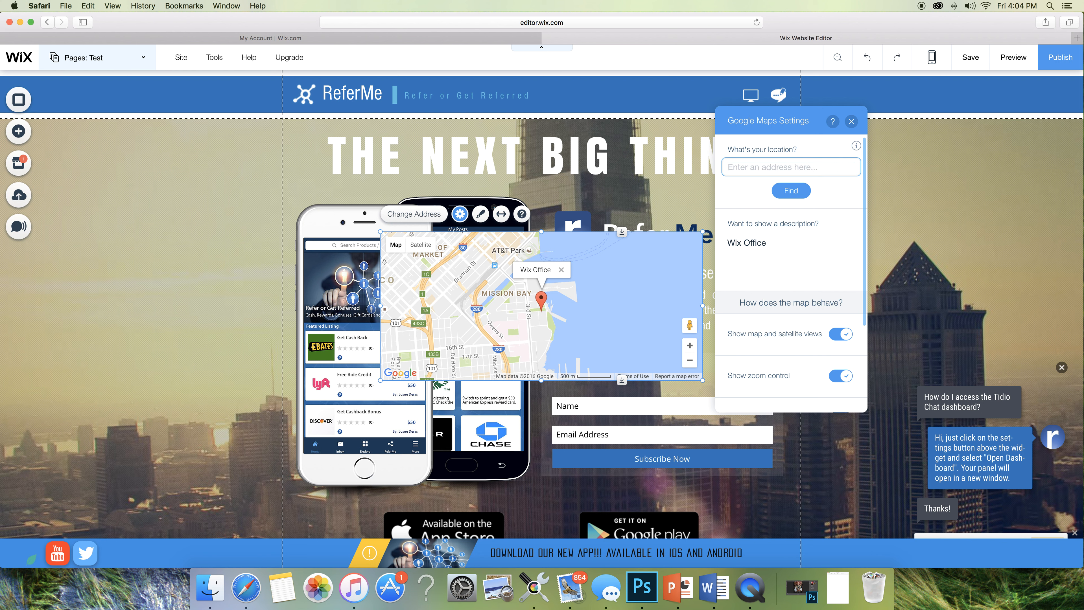
{"action": "type", "text": "statue of libert"}
{"action": "left_click", "coordinate": [795, 191]}
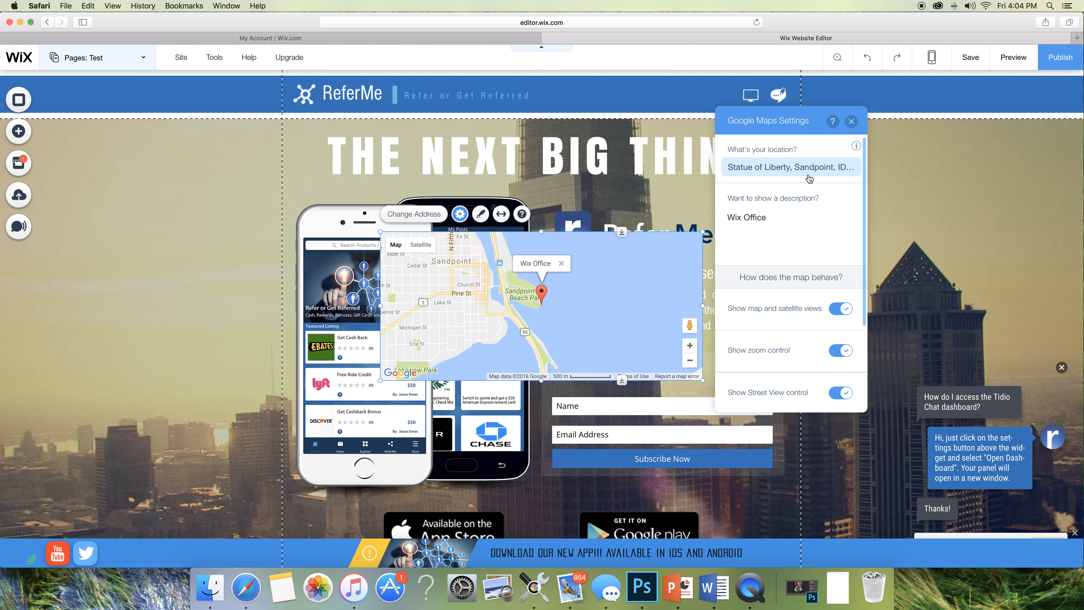
- Set the map marker's description to 'Max Dental Office'
{"action": "left_click", "coordinate": [760, 216]}
{"action": "type", "text": "D"}
{"action": "key", "text": "BackSpace"}
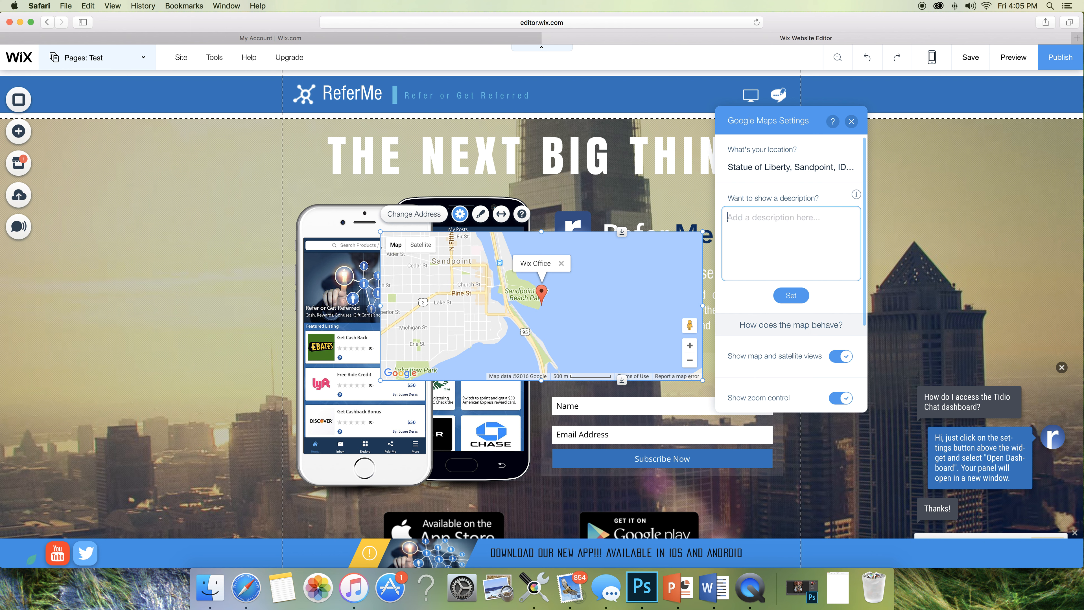
{"action": "type", "text": "Max Dental Office"}
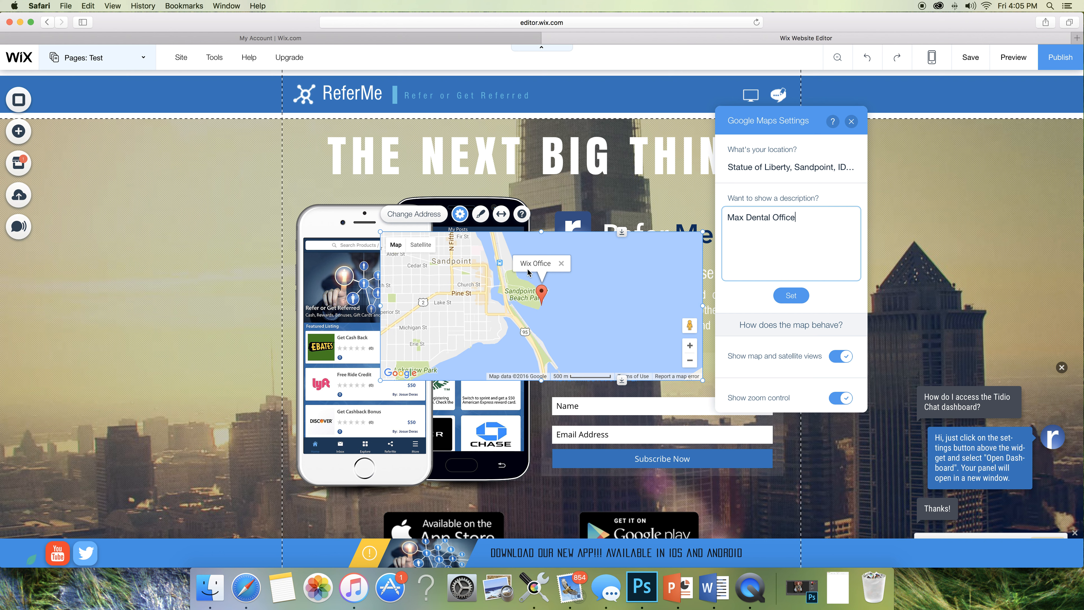
{"action": "left_click", "coordinate": [790, 295]}
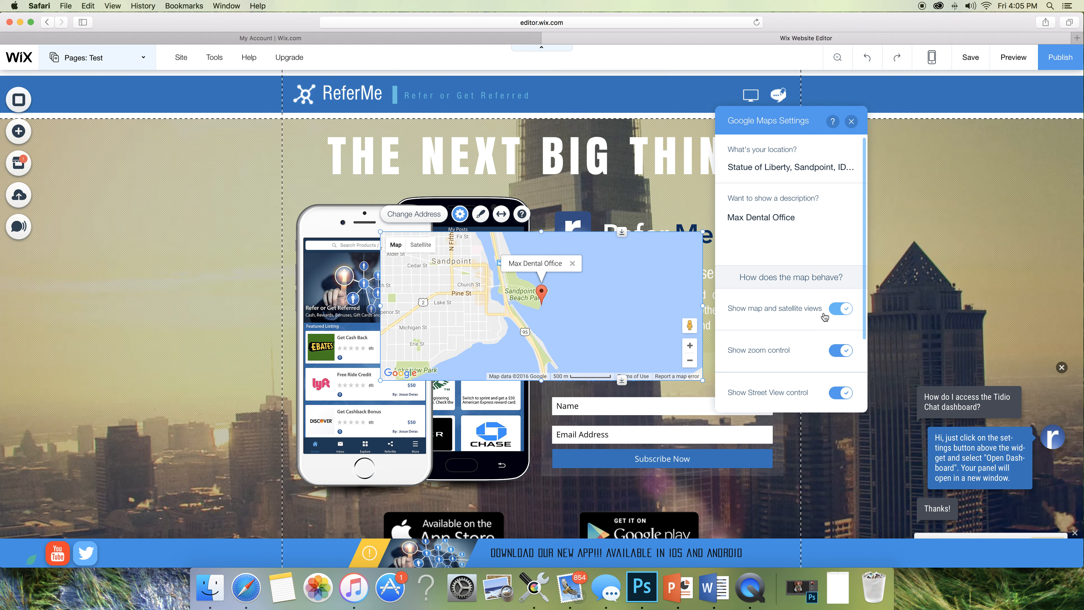
- Enable map and satellite views, zoom control and Street View control in Google Maps Settings
{"action": "scroll", "coordinate": [781, 318], "scroll_direction": "down", "scroll_amount": 4}
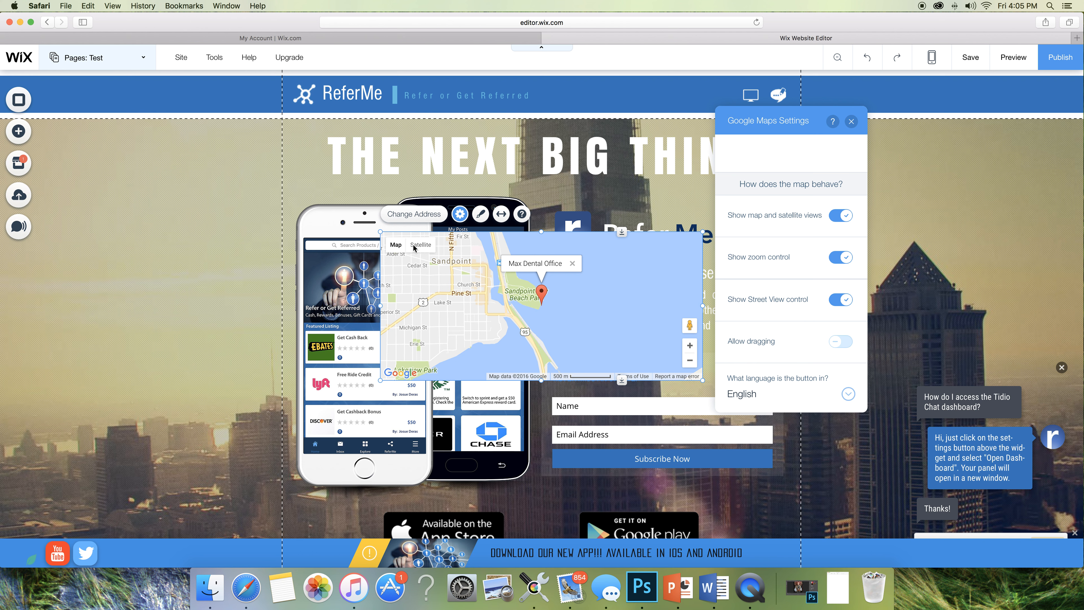
{"action": "left_click", "coordinate": [836, 217]}
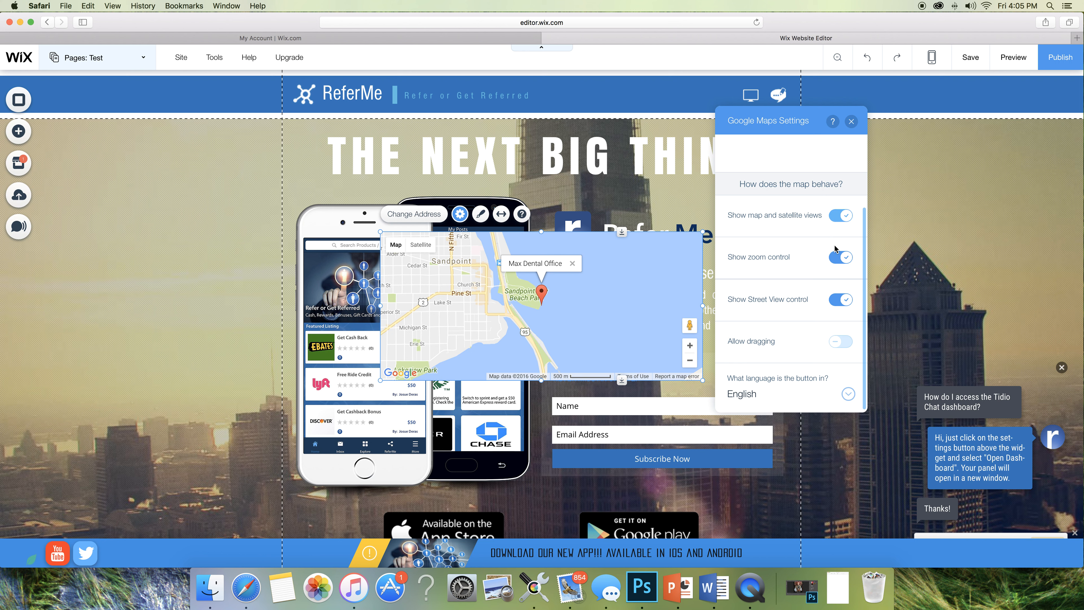
{"action": "left_click", "coordinate": [839, 306]}
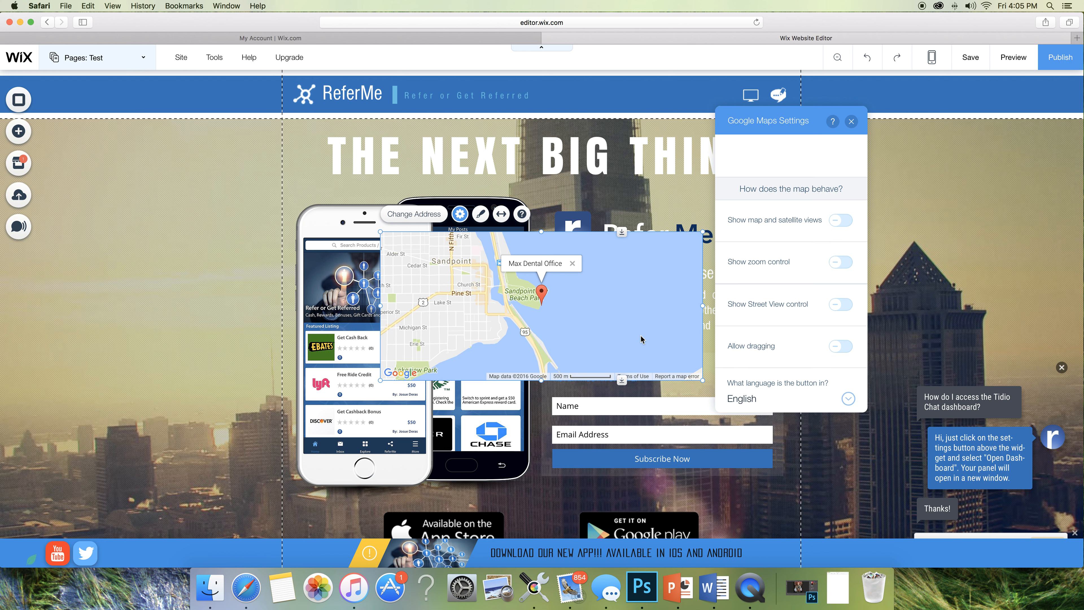
{"action": "left_click", "coordinate": [843, 262]}
{"action": "left_click", "coordinate": [841, 220]}
{"action": "left_click", "coordinate": [840, 304]}
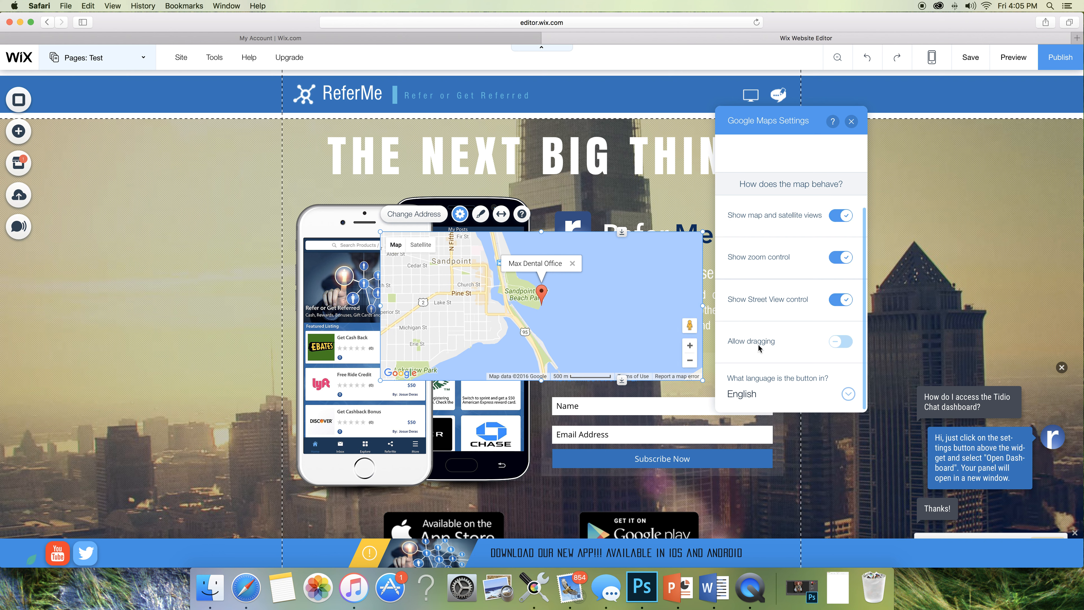
{"action": "scroll", "coordinate": [813, 349], "scroll_direction": "up", "scroll_amount": 4}
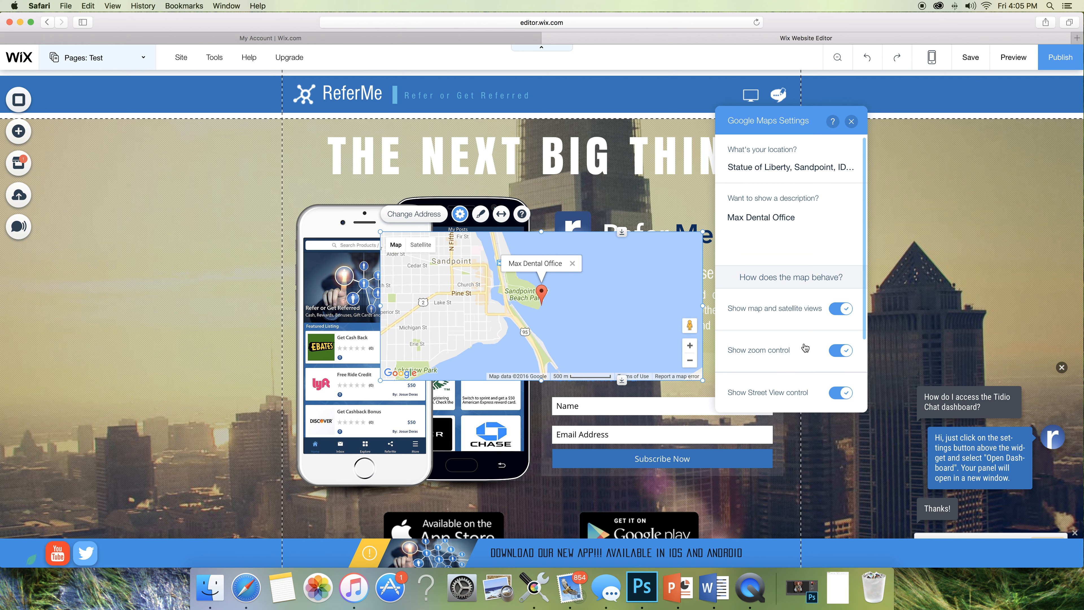
{"action": "left_click", "coordinate": [856, 125]}
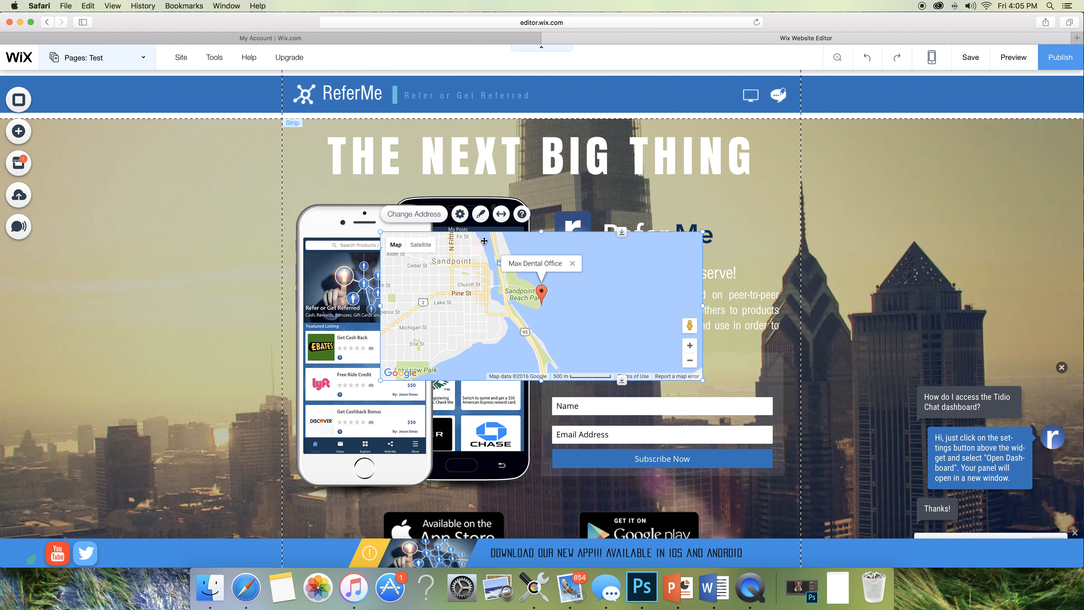
- Try several map design styles, then apply the dark style with yellow roads and blue water
{"action": "left_click", "coordinate": [479, 214]}
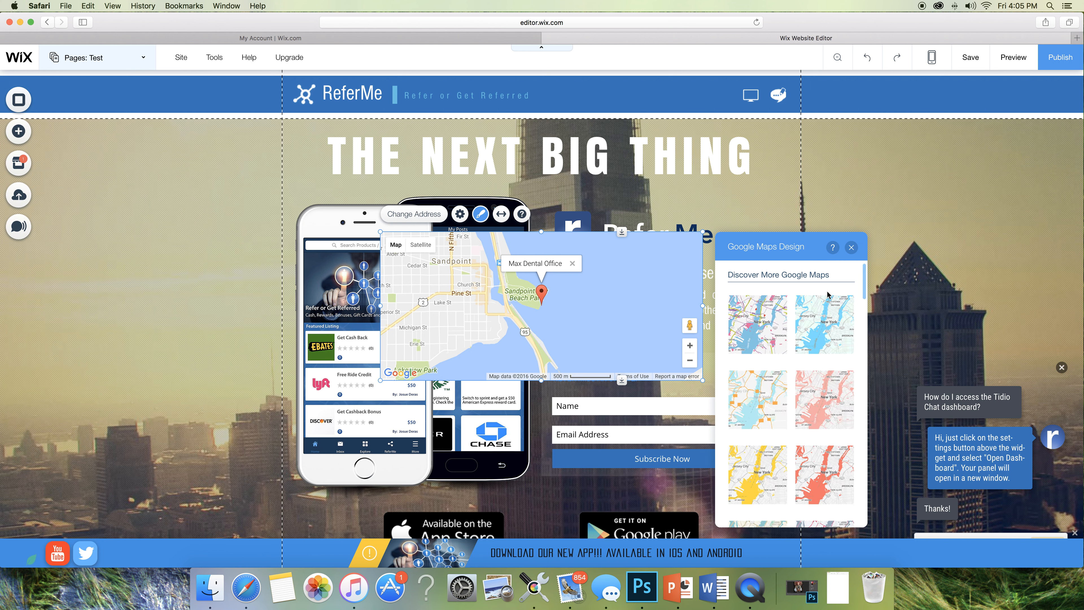
{"action": "left_click", "coordinate": [784, 349]}
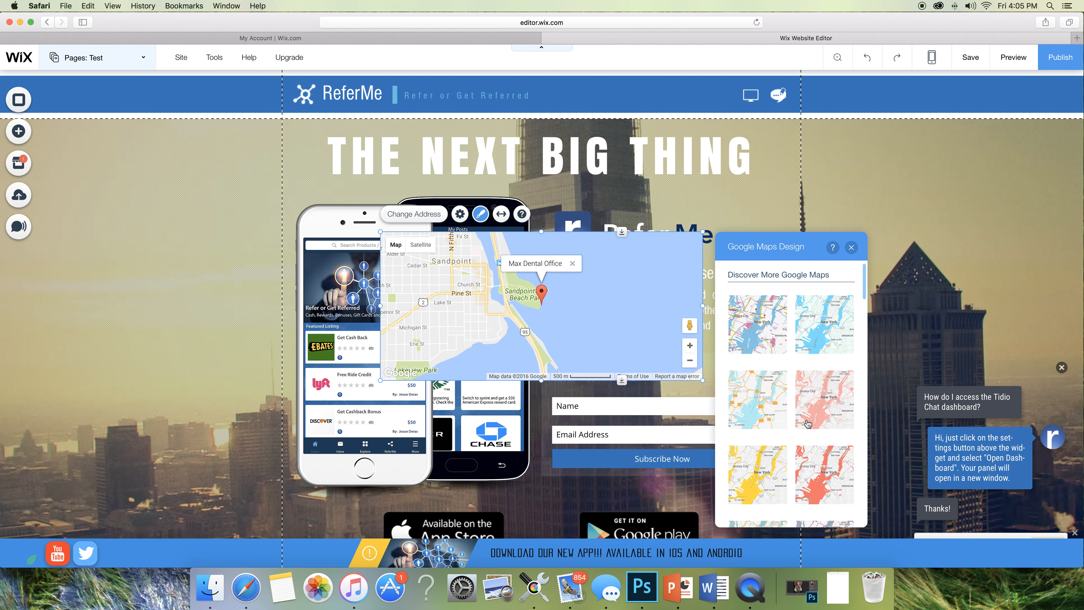
{"action": "scroll", "coordinate": [799, 406], "scroll_direction": "down", "scroll_amount": 2}
{"action": "left_click", "coordinate": [798, 406]}
{"action": "scroll", "coordinate": [799, 406], "scroll_direction": "down", "scroll_amount": 3}
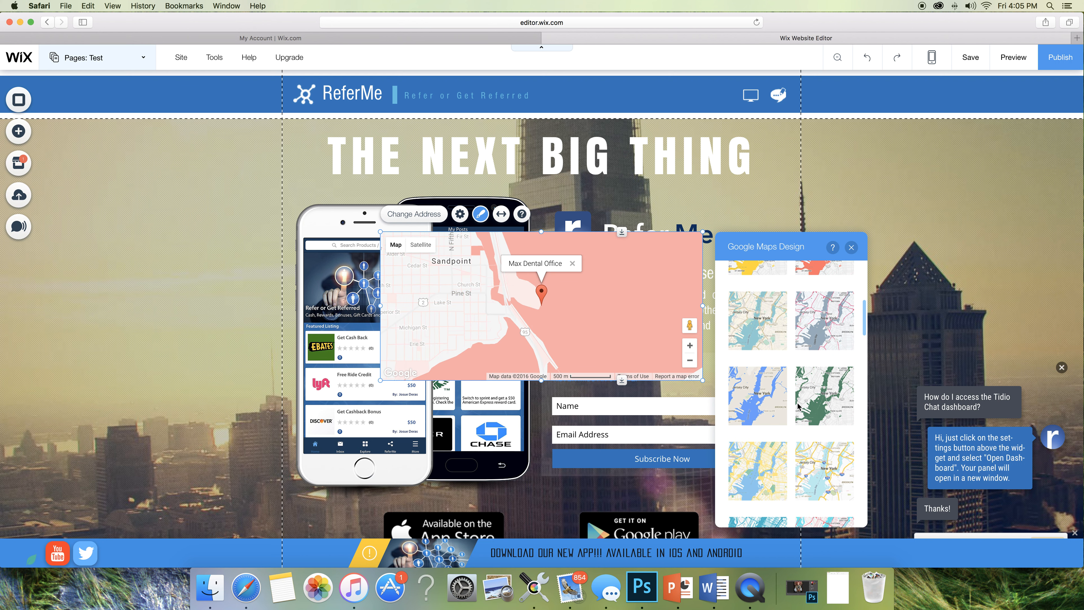
{"action": "left_click", "coordinate": [799, 405]}
{"action": "scroll", "coordinate": [799, 406], "scroll_direction": "down", "scroll_amount": 3}
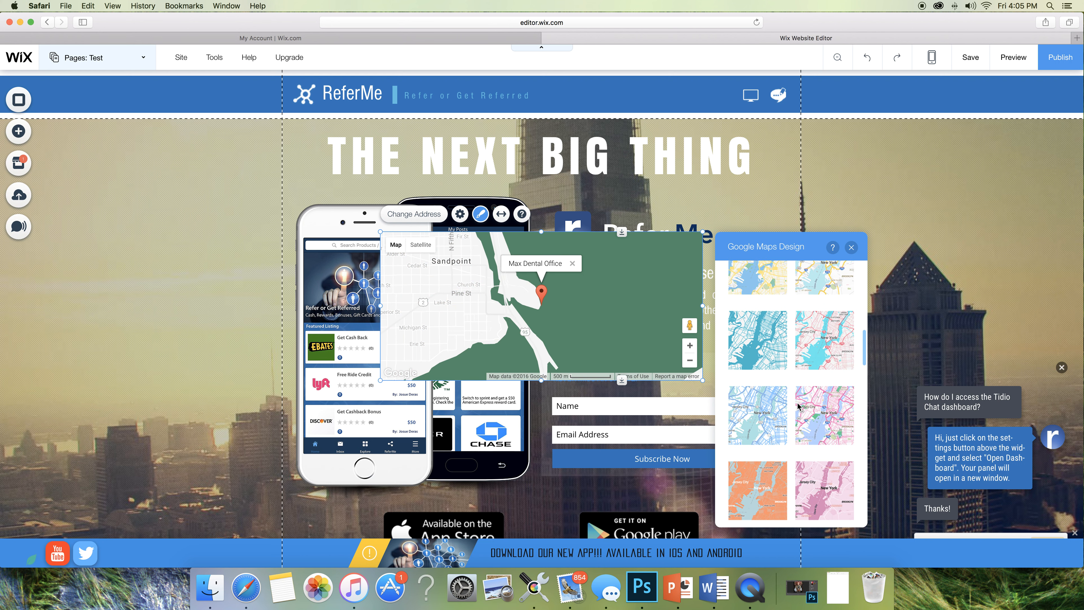
{"action": "left_click", "coordinate": [798, 405]}
{"action": "scroll", "coordinate": [798, 406], "scroll_direction": "down", "scroll_amount": 5}
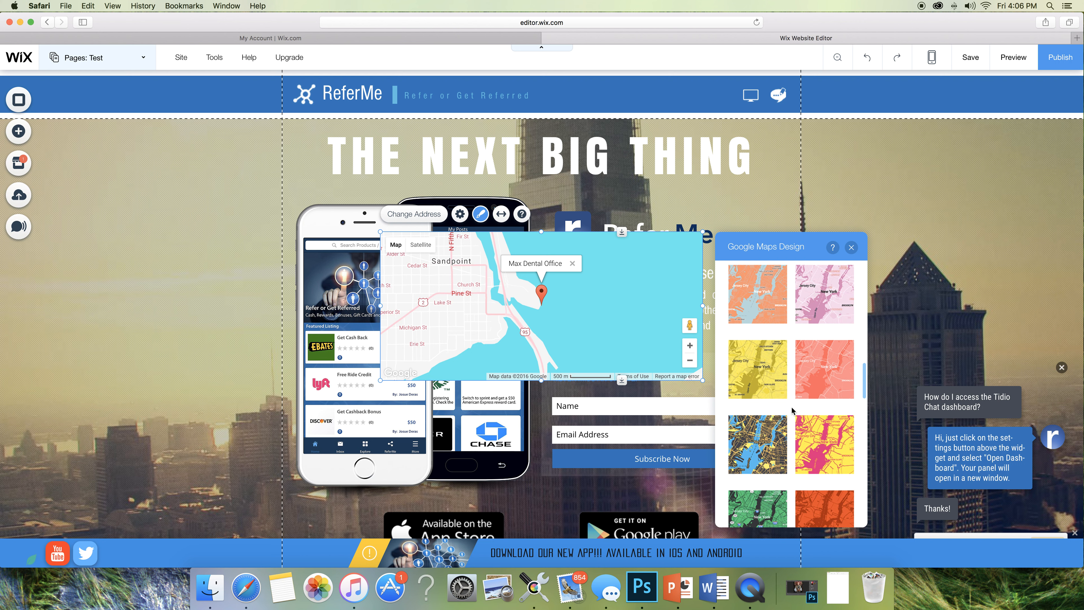
{"action": "scroll", "coordinate": [771, 433], "scroll_direction": "down", "scroll_amount": 1}
{"action": "left_click", "coordinate": [767, 428]}
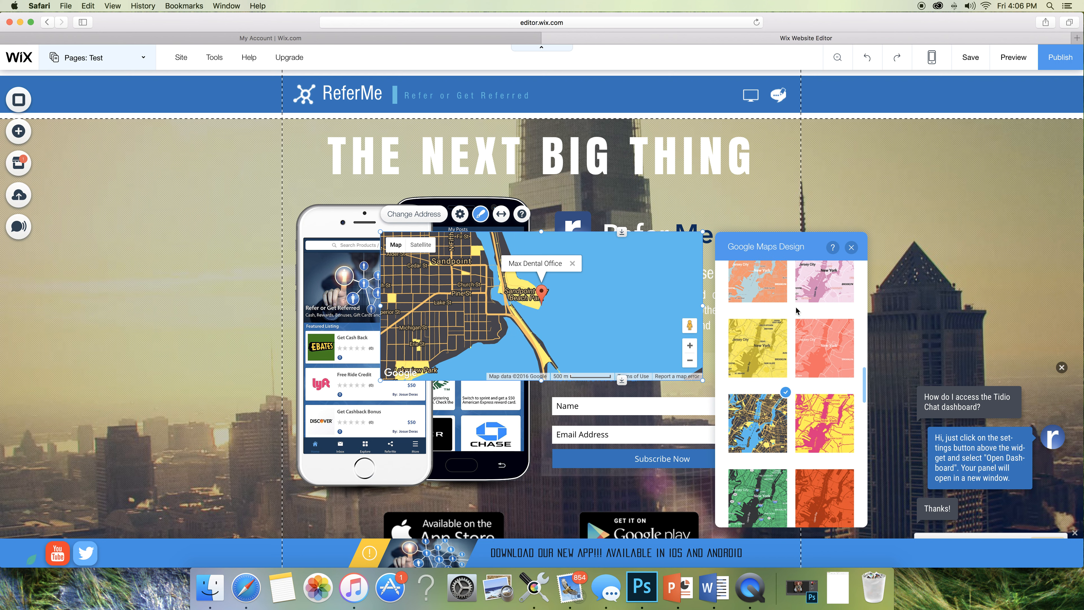
{"action": "left_click", "coordinate": [851, 247]}
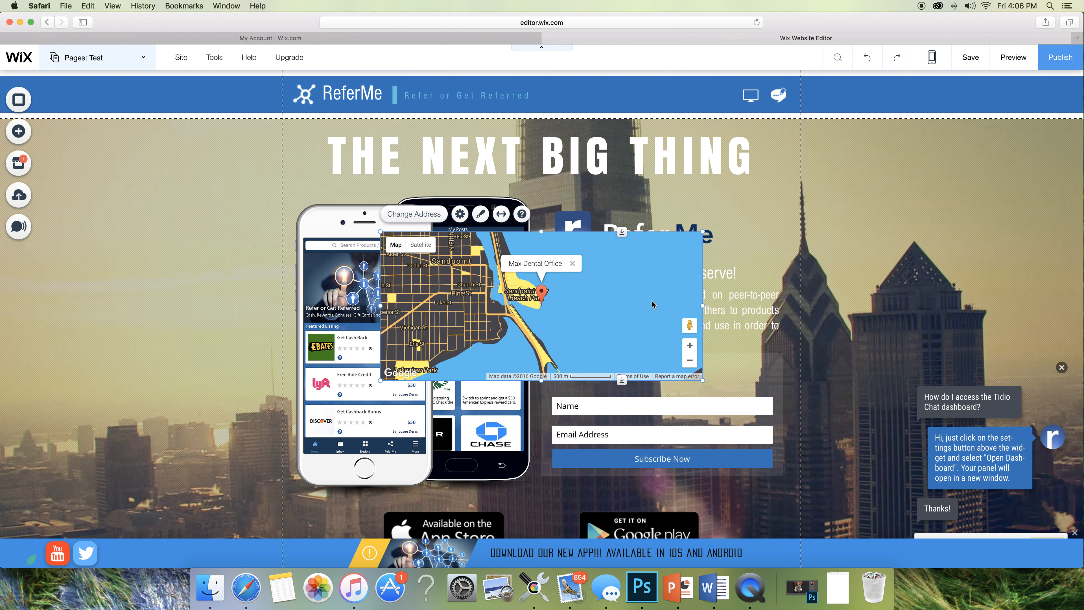
- Drag the Google map down into the How It Works strip and preview the site
{"action": "left_click_drag", "start_coordinate": [644, 344], "coordinate": [621, 598]}
{"action": "scroll", "coordinate": [637, 393], "scroll_direction": "down", "scroll_amount": 15}
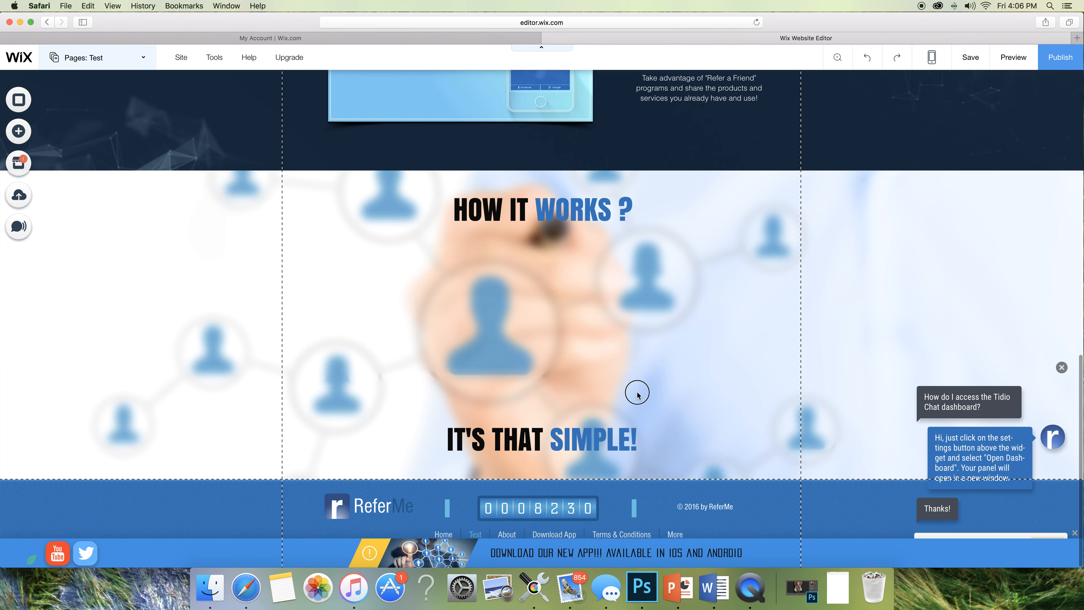
{"action": "left_click_drag", "start_coordinate": [637, 393], "coordinate": [640, 308]}
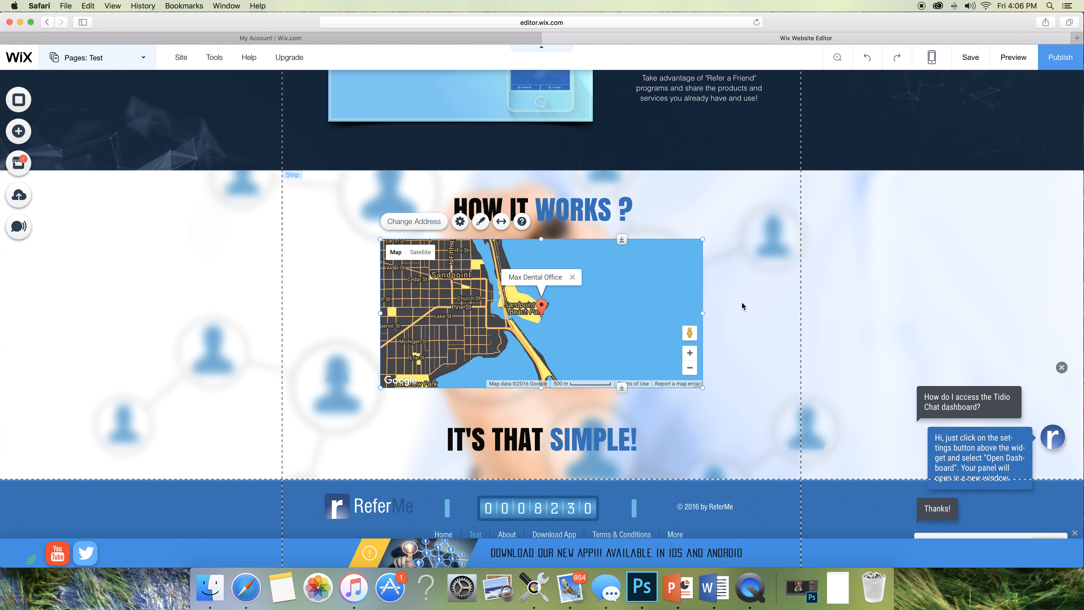
{"action": "left_click", "coordinate": [1013, 57]}
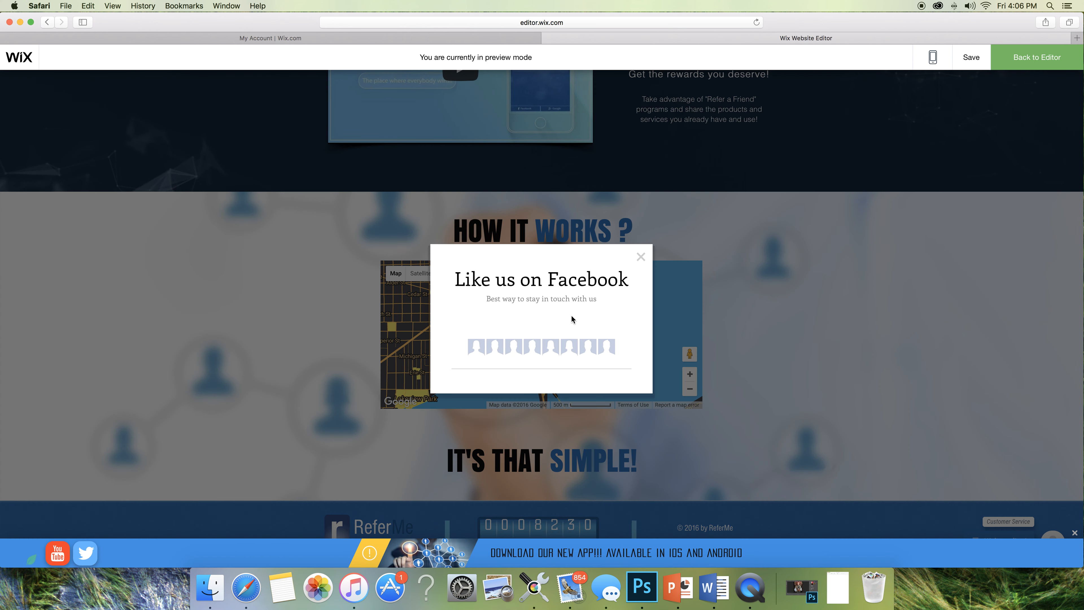
- Dismiss the Facebook popup, leave the preview and delete the Google map from How It Works
{"action": "left_click", "coordinate": [640, 258]}
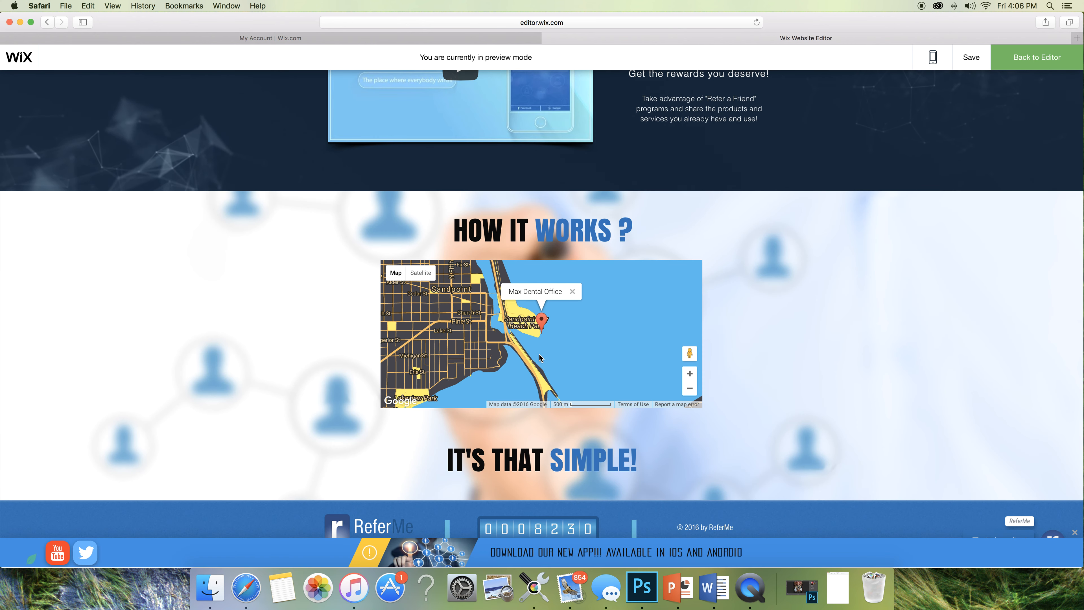
{"action": "left_click", "coordinate": [541, 322]}
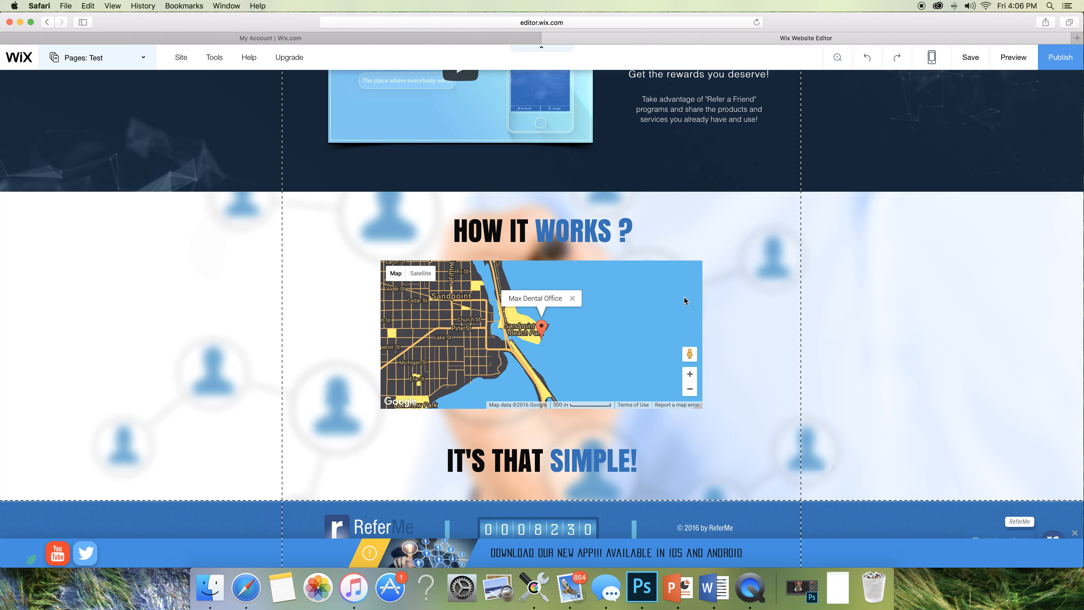
{"action": "left_click", "coordinate": [663, 293]}
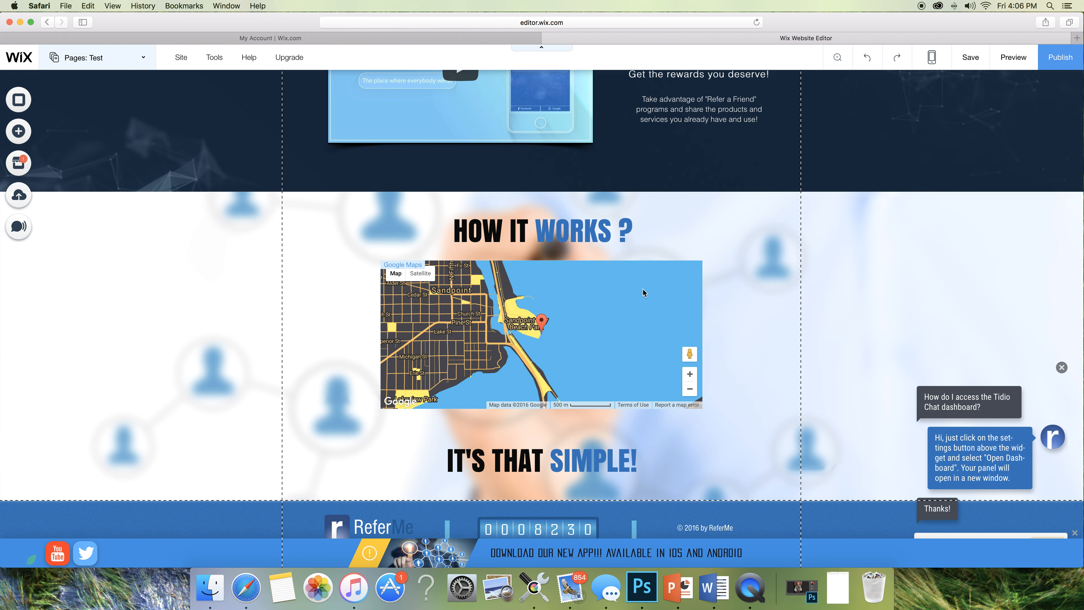
{"action": "key", "text": "Delete"}
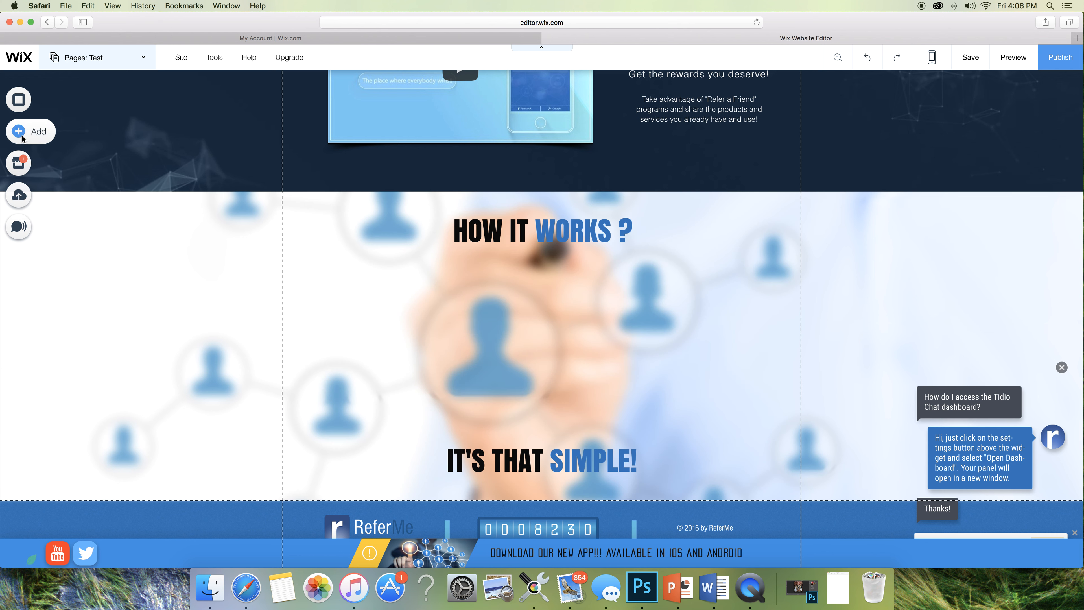
- Open the App Market, scroll through the Browse by Category tiles and start a search
{"action": "left_click", "coordinate": [20, 164]}
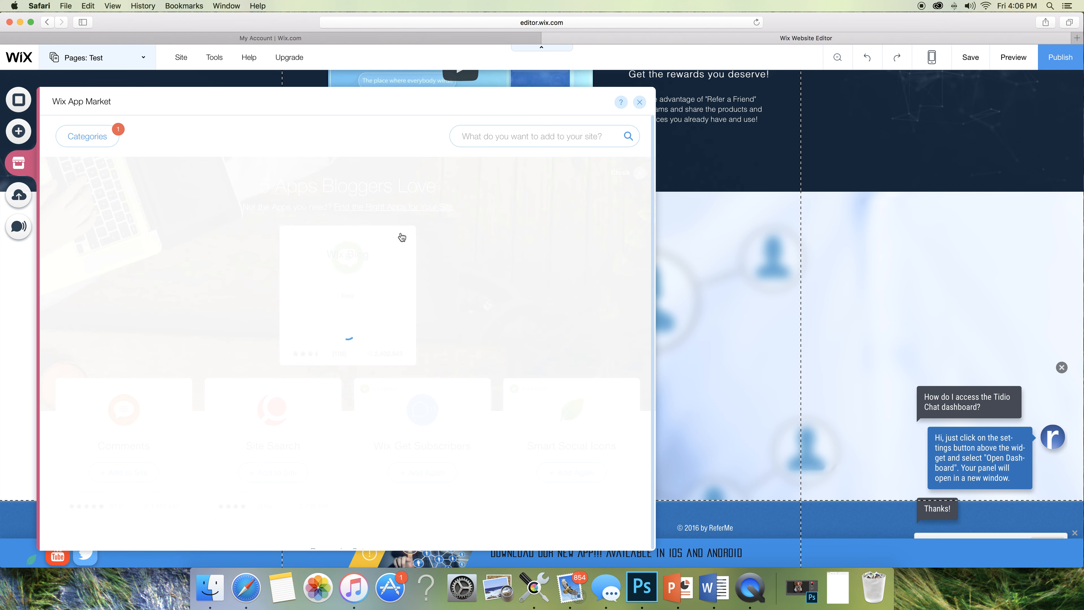
{"action": "scroll", "coordinate": [491, 346], "scroll_direction": "down", "scroll_amount": 10}
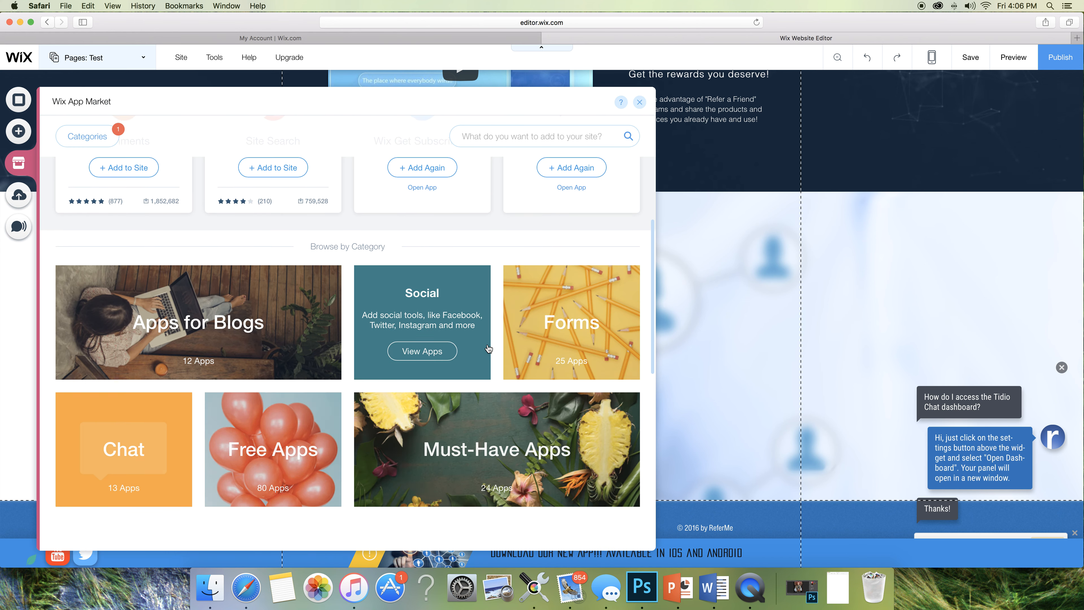
{"action": "scroll", "coordinate": [489, 347], "scroll_direction": "down", "scroll_amount": 6}
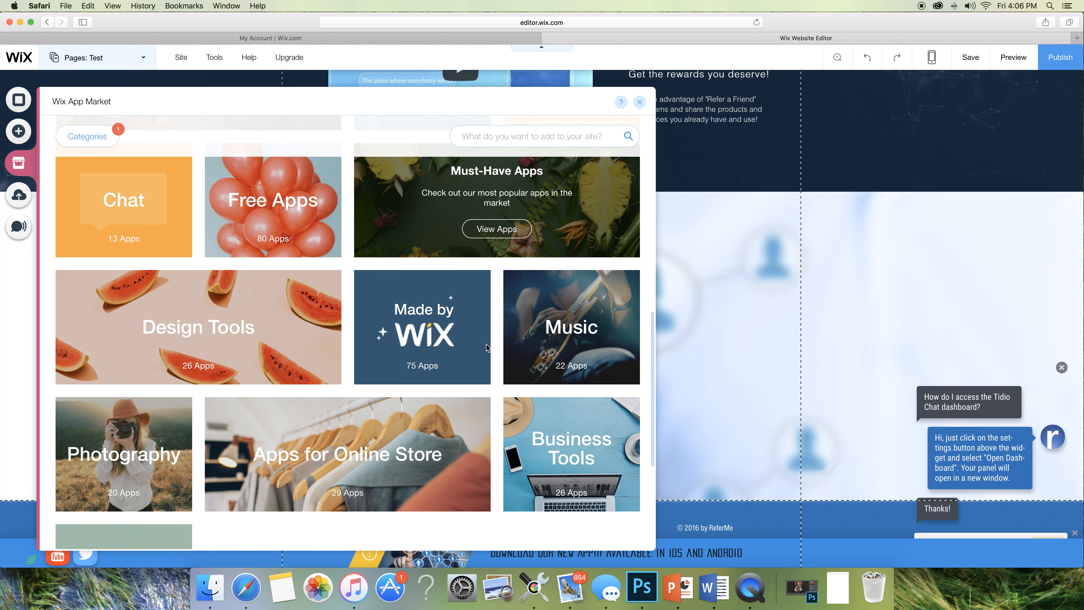
{"action": "scroll", "coordinate": [486, 345], "scroll_direction": "down", "scroll_amount": 5}
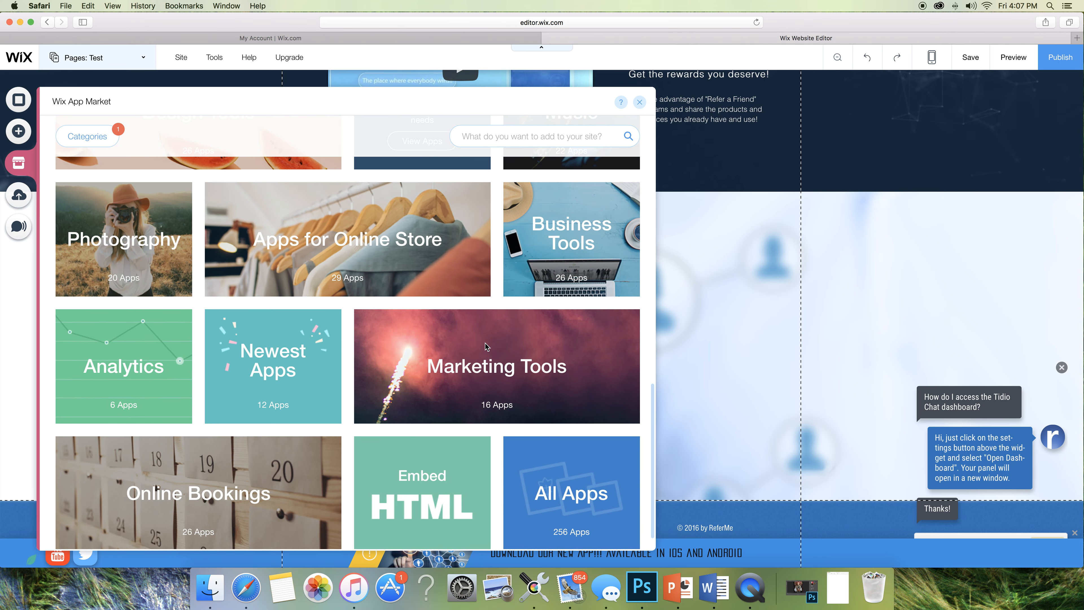
{"action": "scroll", "coordinate": [485, 346], "scroll_direction": "up", "scroll_amount": 4}
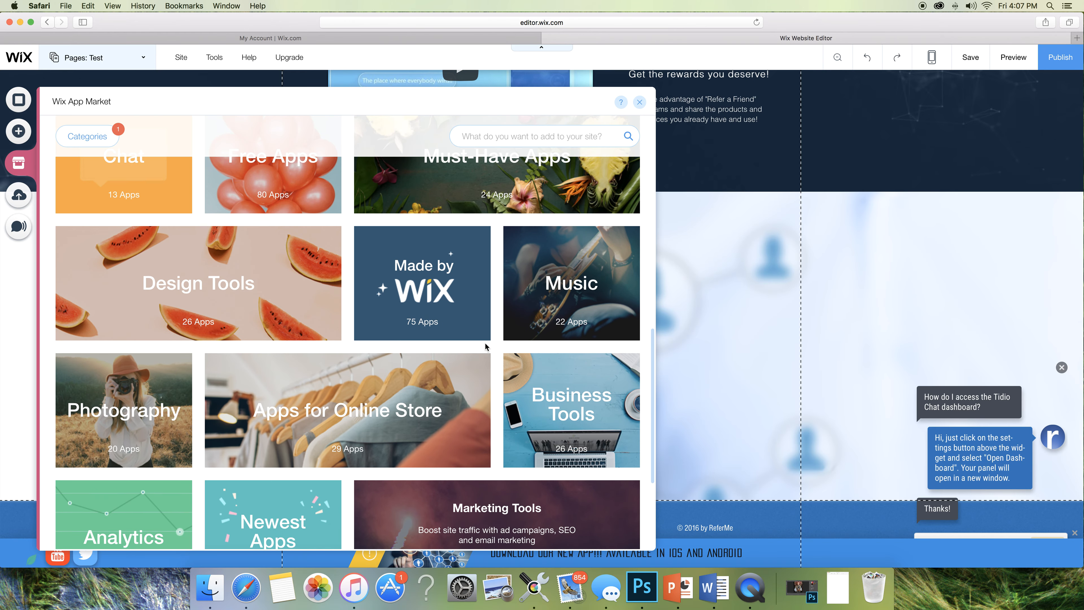
{"action": "scroll", "coordinate": [486, 346], "scroll_direction": "up", "scroll_amount": 5}
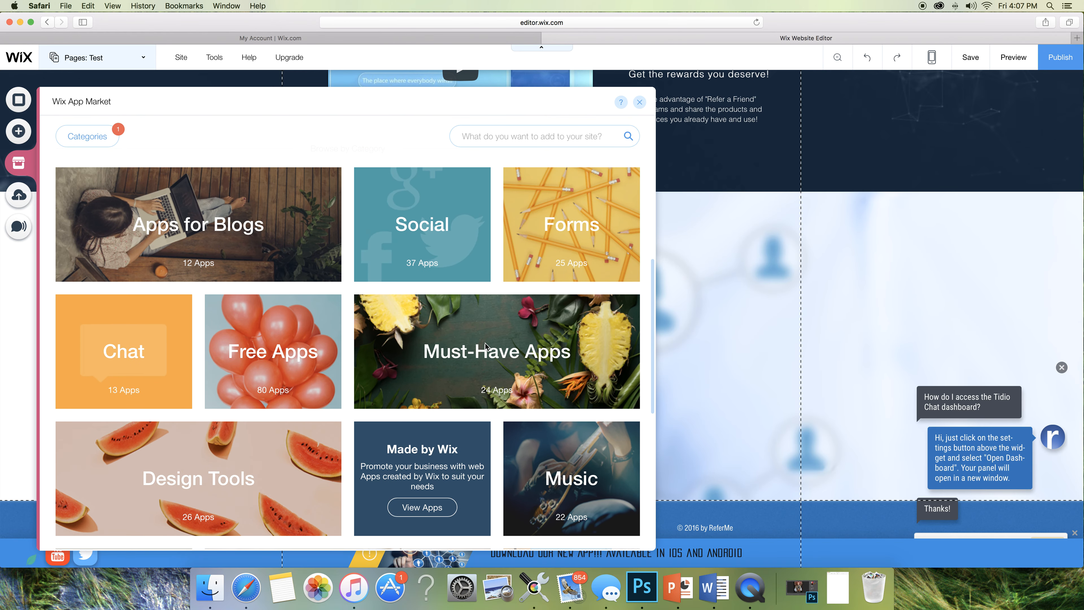
{"action": "scroll", "coordinate": [486, 343], "scroll_direction": "up", "scroll_amount": 1}
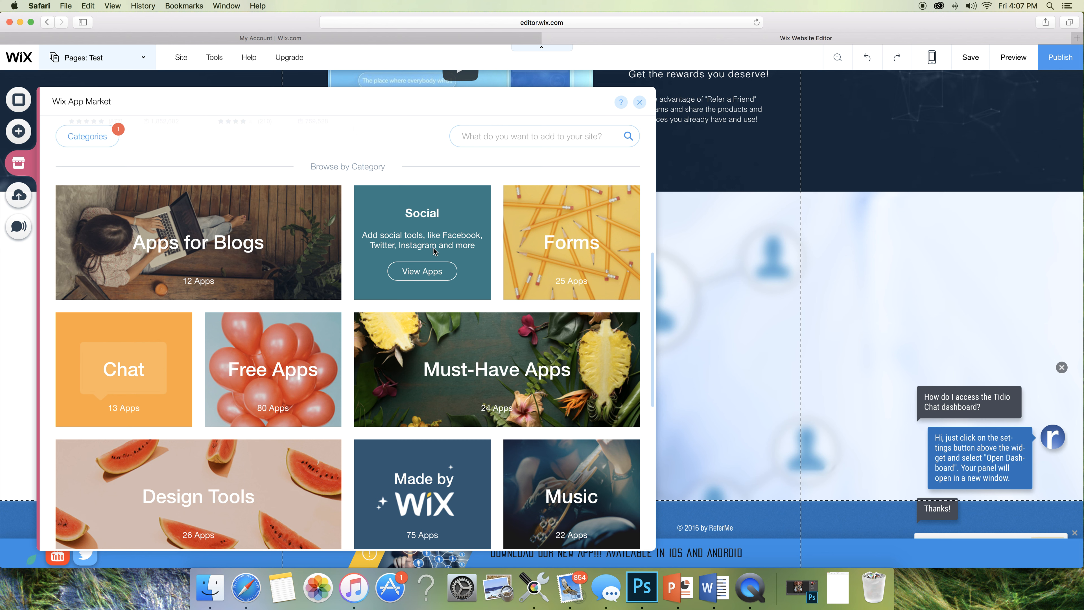
{"action": "left_click", "coordinate": [477, 138]}
{"action": "type", "text": "F"}
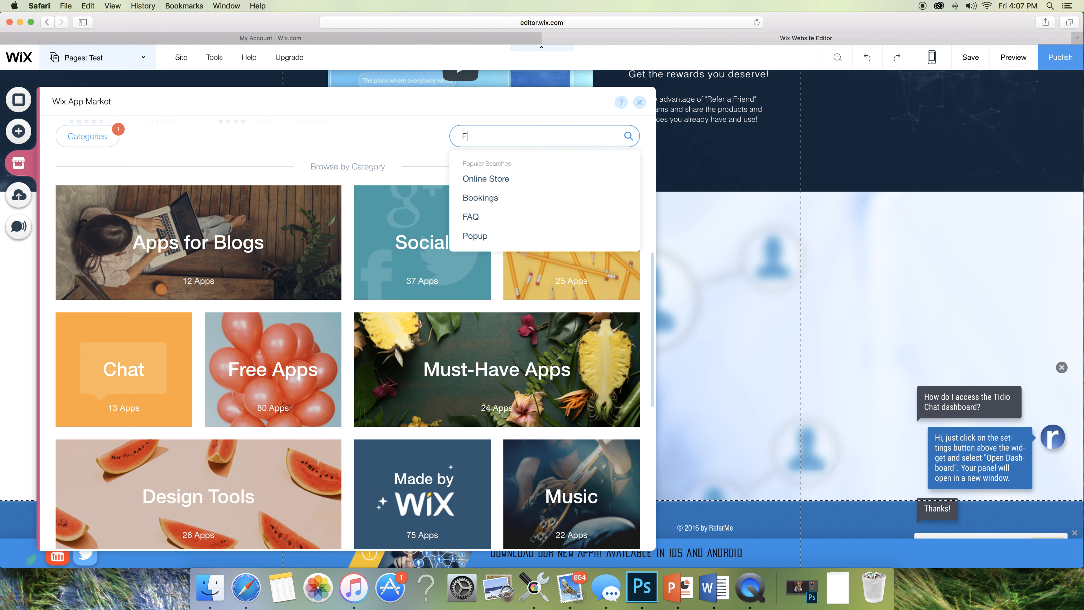
{"action": "type", "text": "acebook"}
{"action": "key", "text": "Return"}
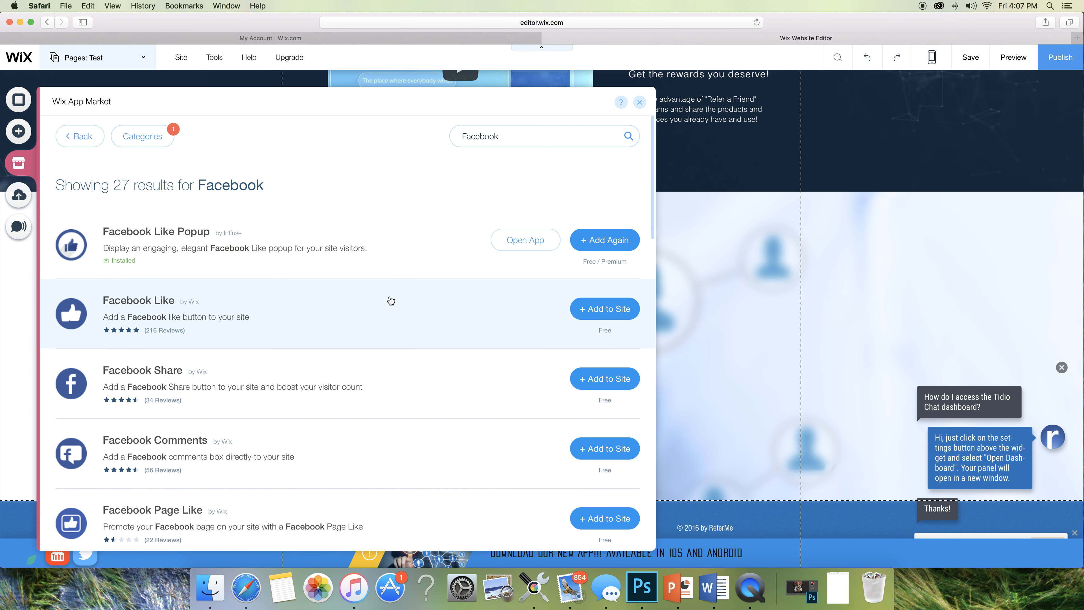
{"action": "scroll", "coordinate": [349, 324], "scroll_direction": "down", "scroll_amount": 5}
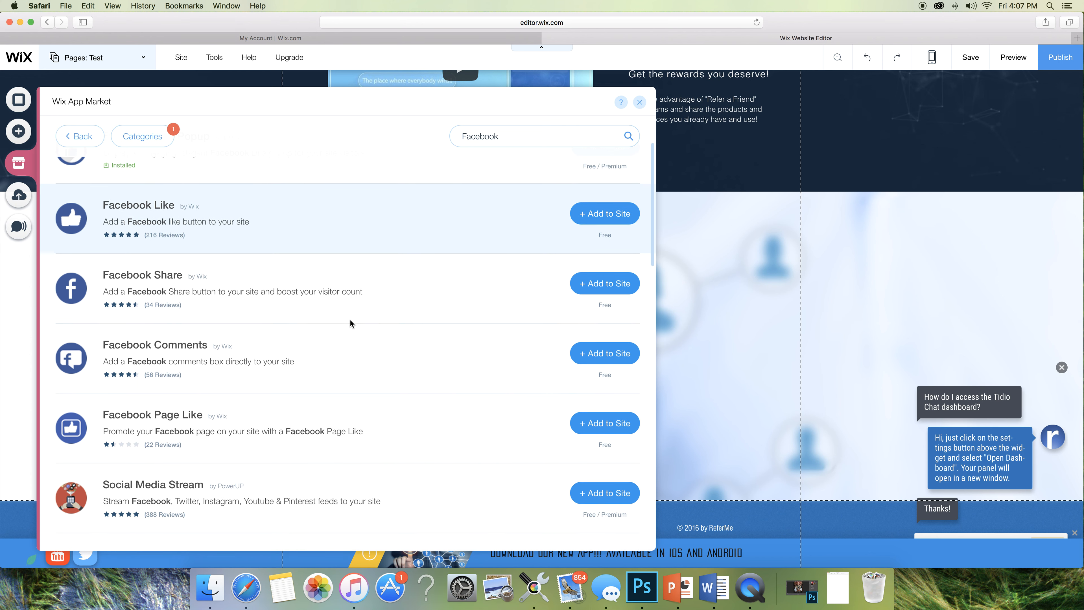
{"action": "scroll", "coordinate": [350, 320], "scroll_direction": "down", "scroll_amount": 6}
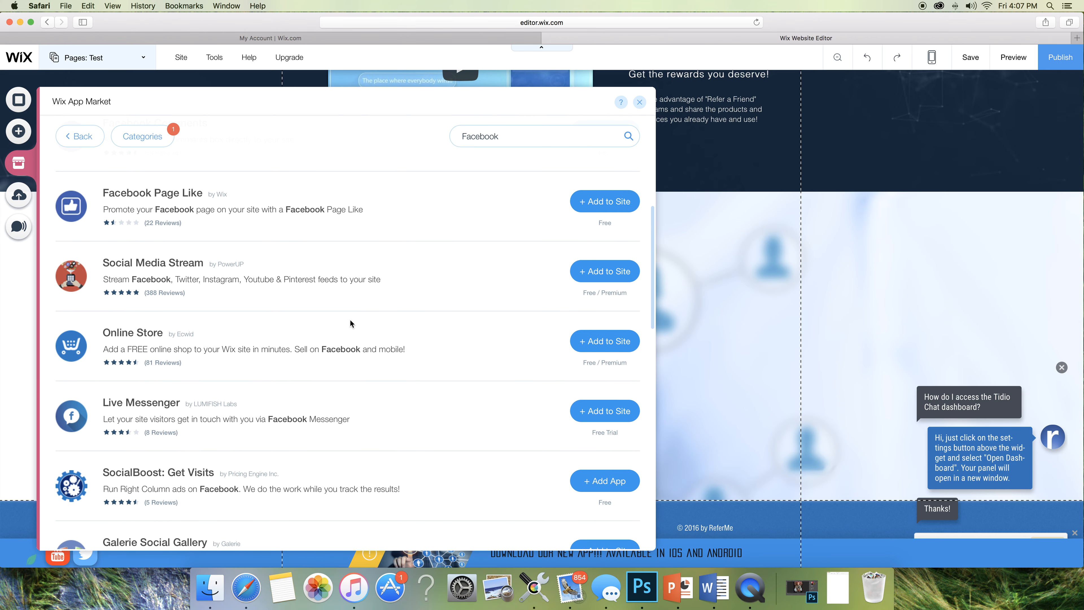
{"action": "scroll", "coordinate": [350, 319], "scroll_direction": "down", "scroll_amount": 4}
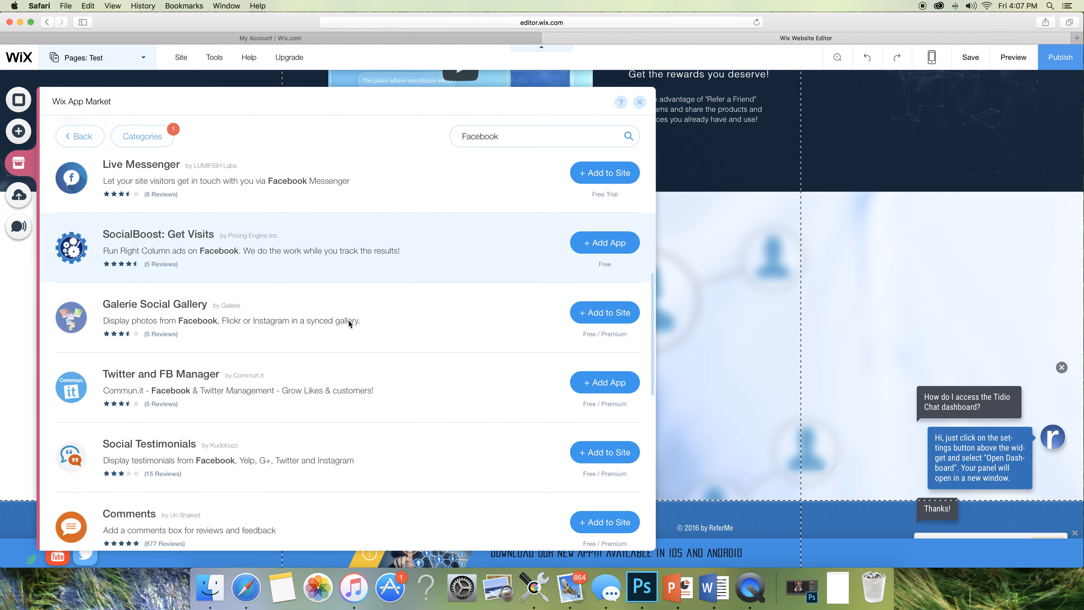
{"action": "scroll", "coordinate": [349, 321], "scroll_direction": "down", "scroll_amount": 4}
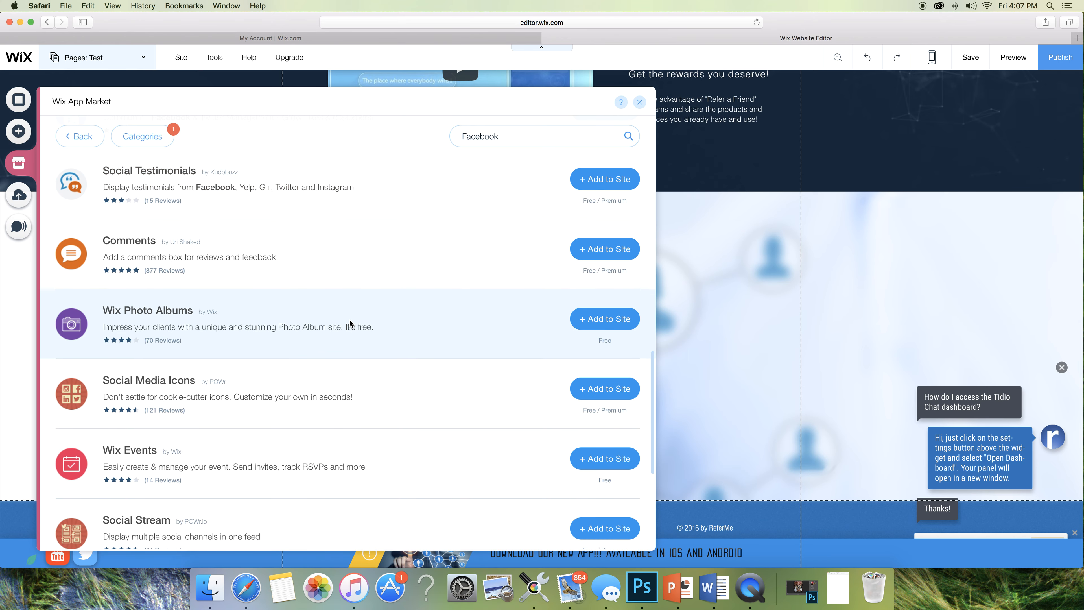
{"action": "scroll", "coordinate": [350, 319], "scroll_direction": "down", "scroll_amount": 6}
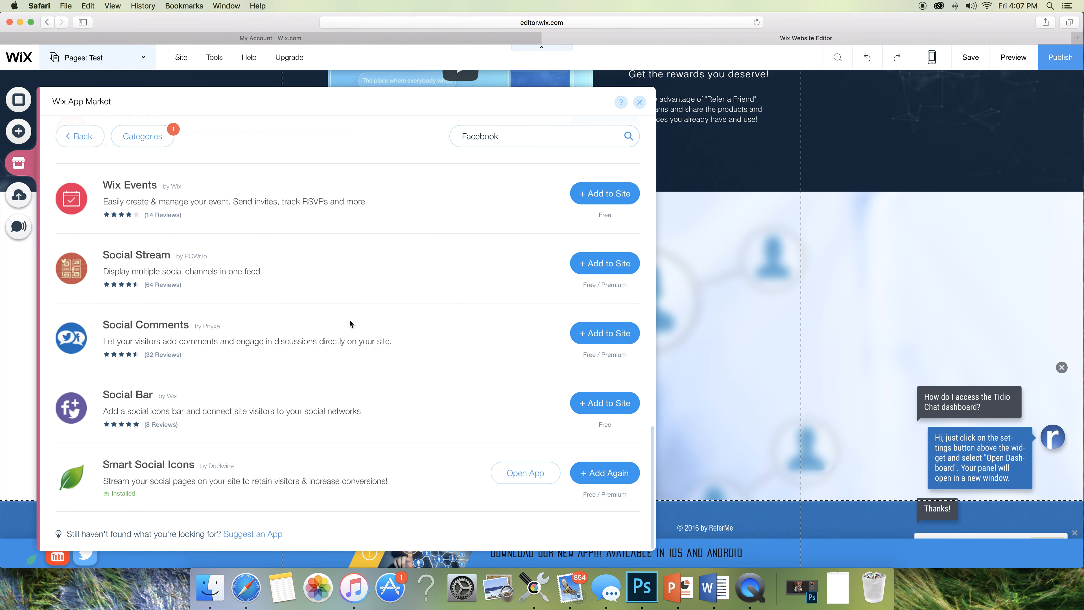
{"action": "scroll", "coordinate": [349, 323], "scroll_direction": "up", "scroll_amount": 12}
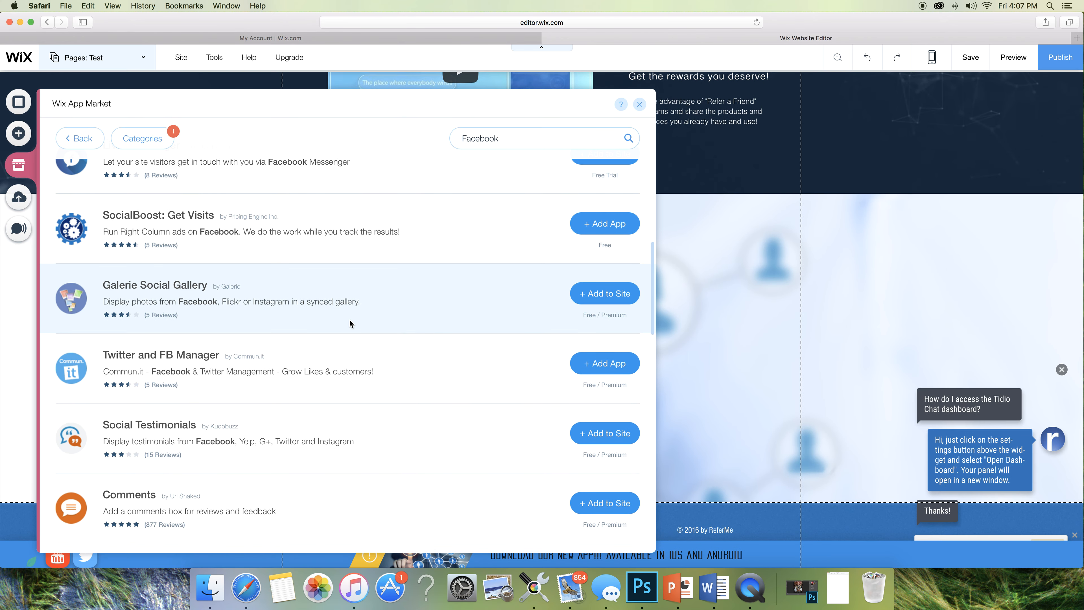
{"action": "scroll", "coordinate": [350, 323], "scroll_direction": "up", "scroll_amount": 8}
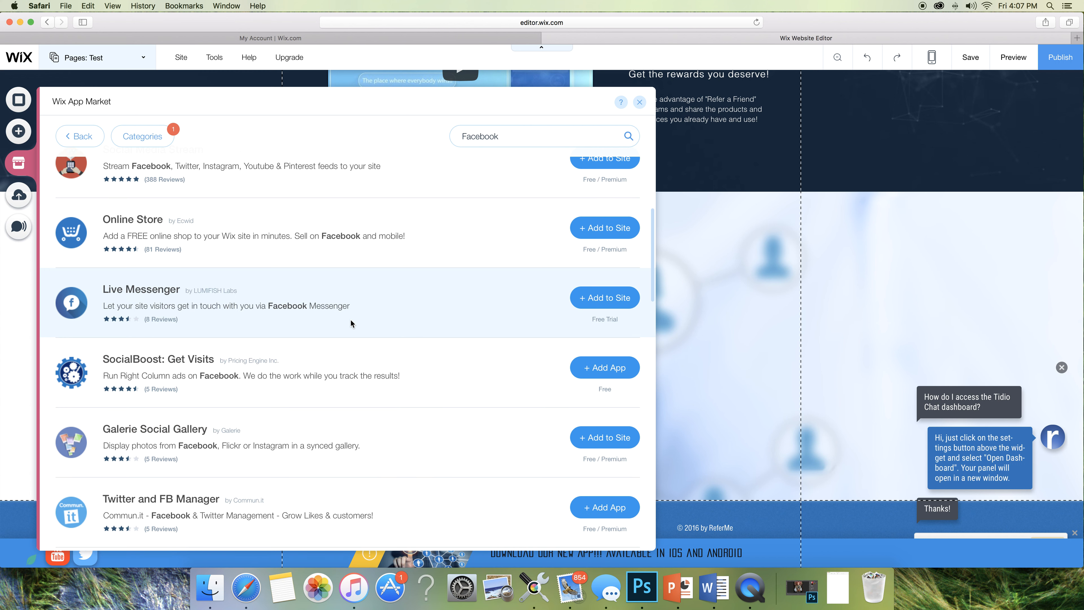
{"action": "scroll", "coordinate": [350, 321], "scroll_direction": "up", "scroll_amount": 5}
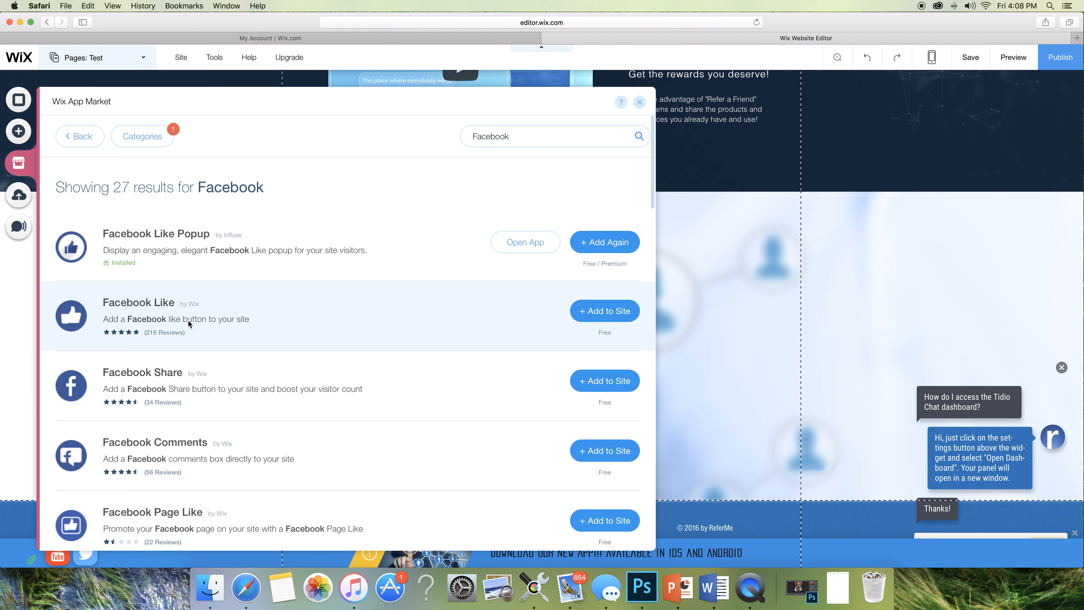
{"action": "scroll", "coordinate": [331, 344], "scroll_direction": "down", "scroll_amount": 3}
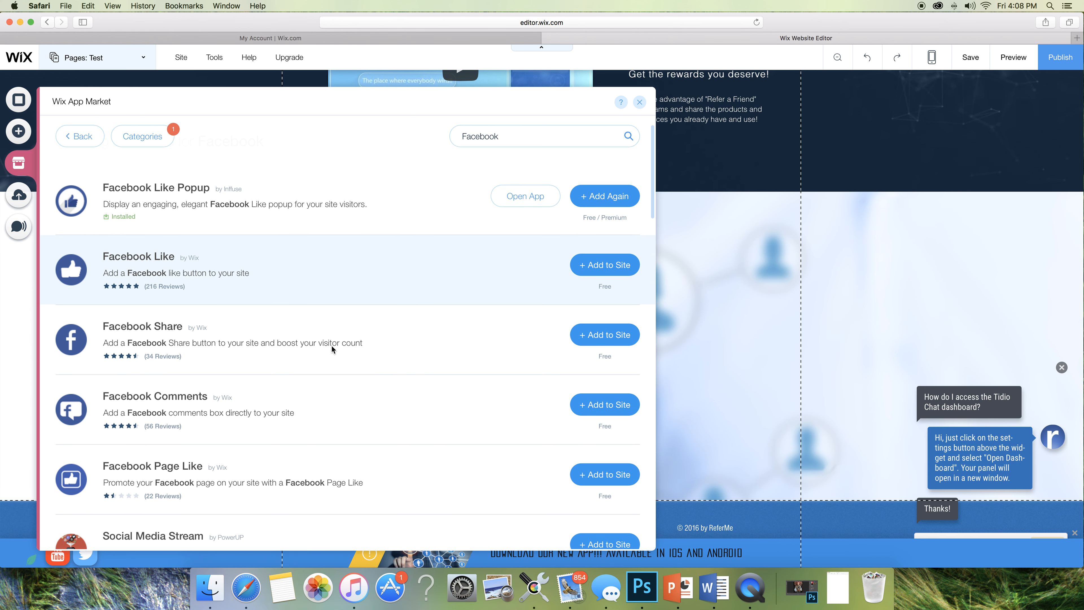
{"action": "scroll", "coordinate": [331, 345], "scroll_direction": "down", "scroll_amount": 2}
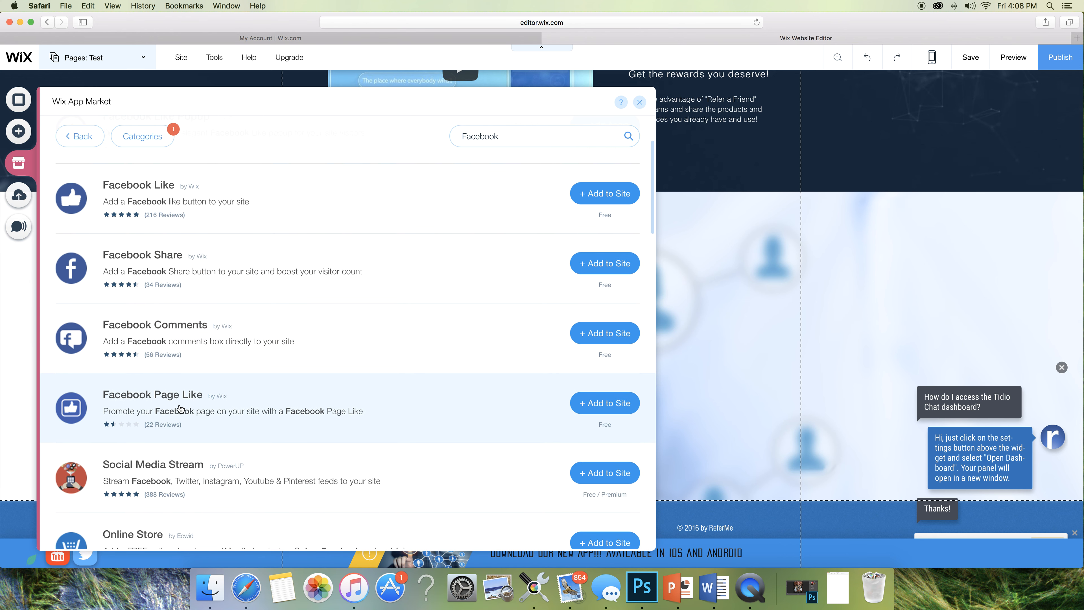
{"action": "scroll", "coordinate": [282, 381], "scroll_direction": "down", "scroll_amount": 2}
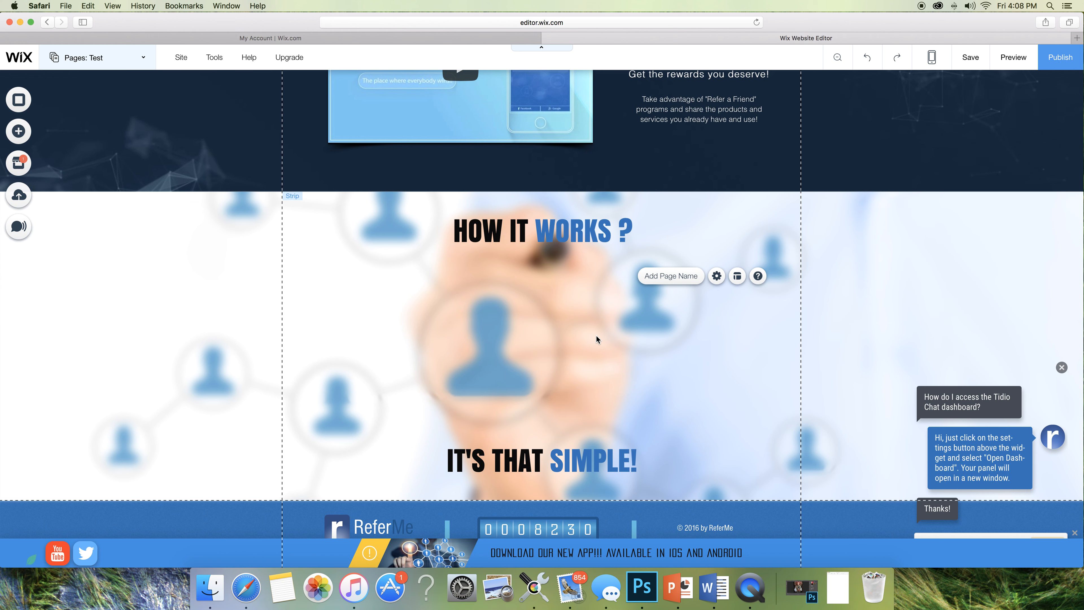
- Drag the Facebook Page Like widget right so it sits over the Refer.Me intro text
{"action": "scroll", "coordinate": [567, 336], "scroll_direction": "up", "scroll_amount": 15}
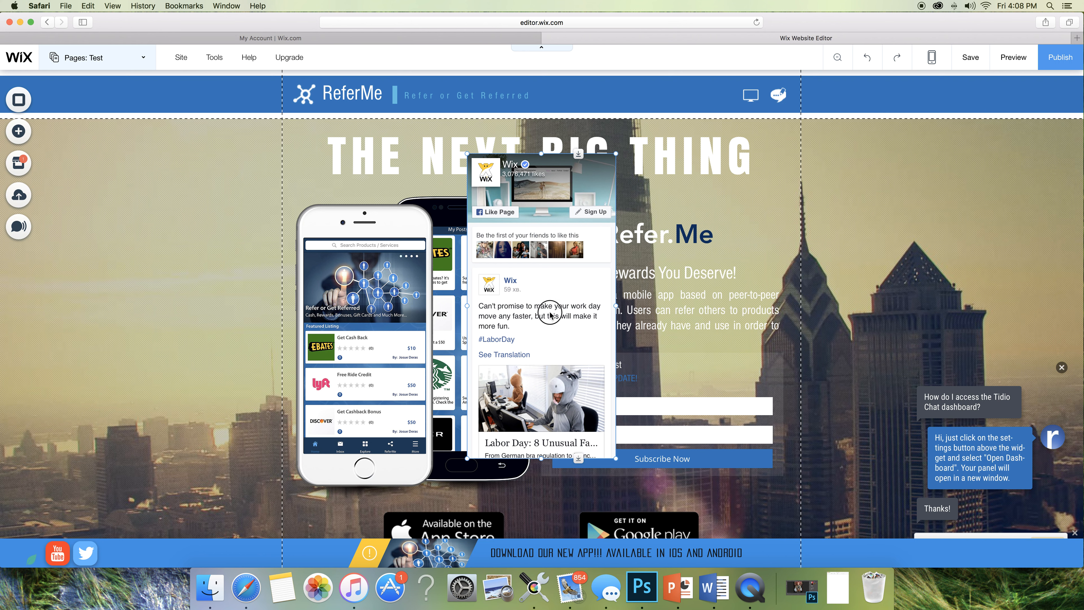
{"action": "left_click_drag", "start_coordinate": [615, 312], "coordinate": [716, 321]}
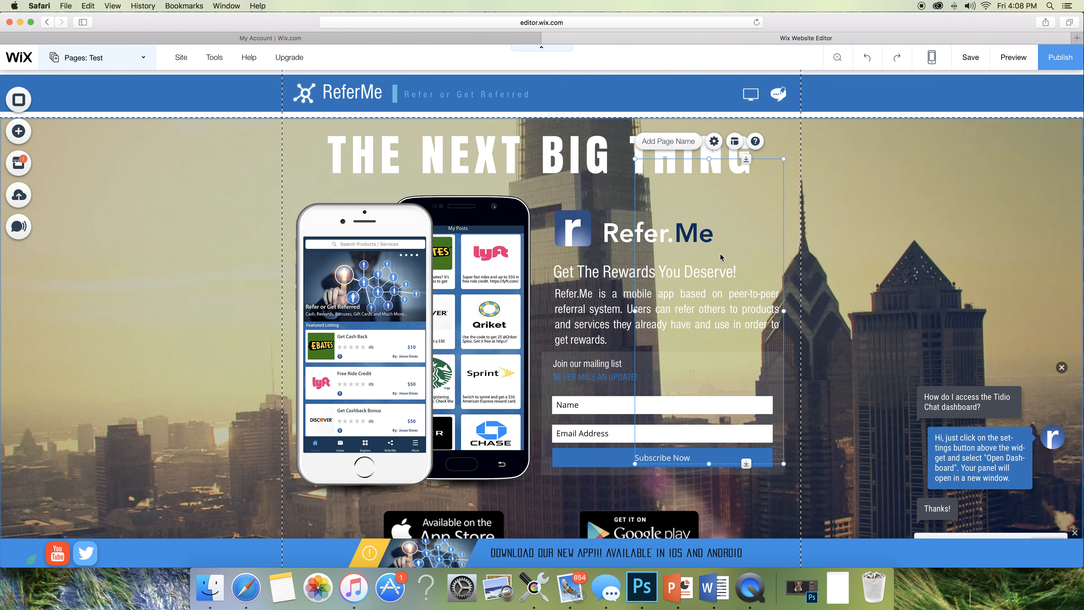
{"action": "scroll", "coordinate": [704, 131], "scroll_direction": "down", "scroll_amount": 1}
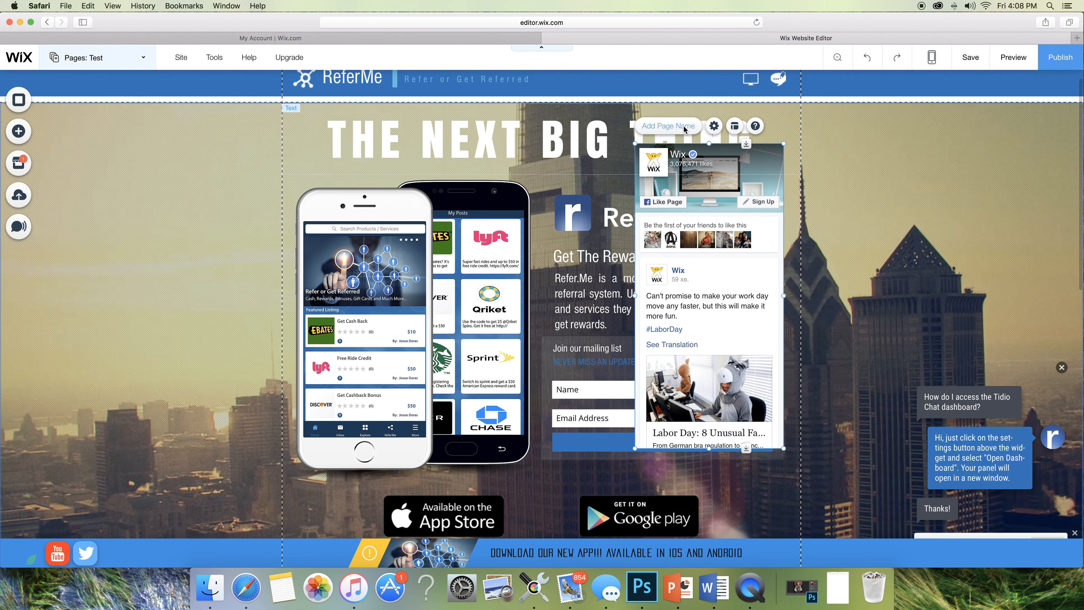
- Set the Facebook widget's page ID to ReferMe.GetApp and apply it to show ReferMe's feed
{"action": "left_click", "coordinate": [714, 126]}
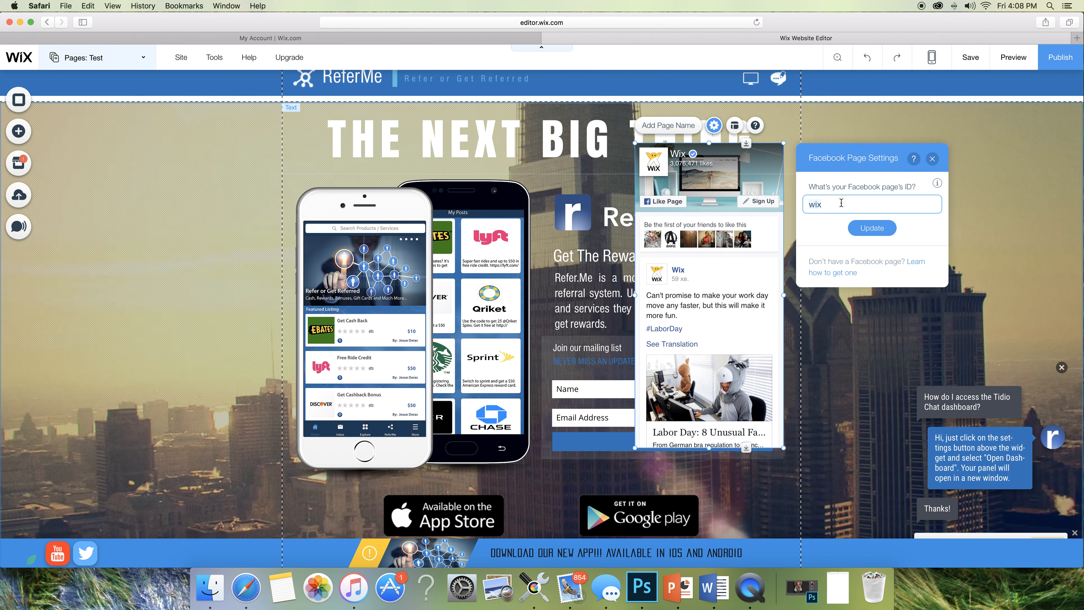
{"action": "type", "text": "ReferMe"}
{"action": "left_click", "coordinate": [872, 227]}
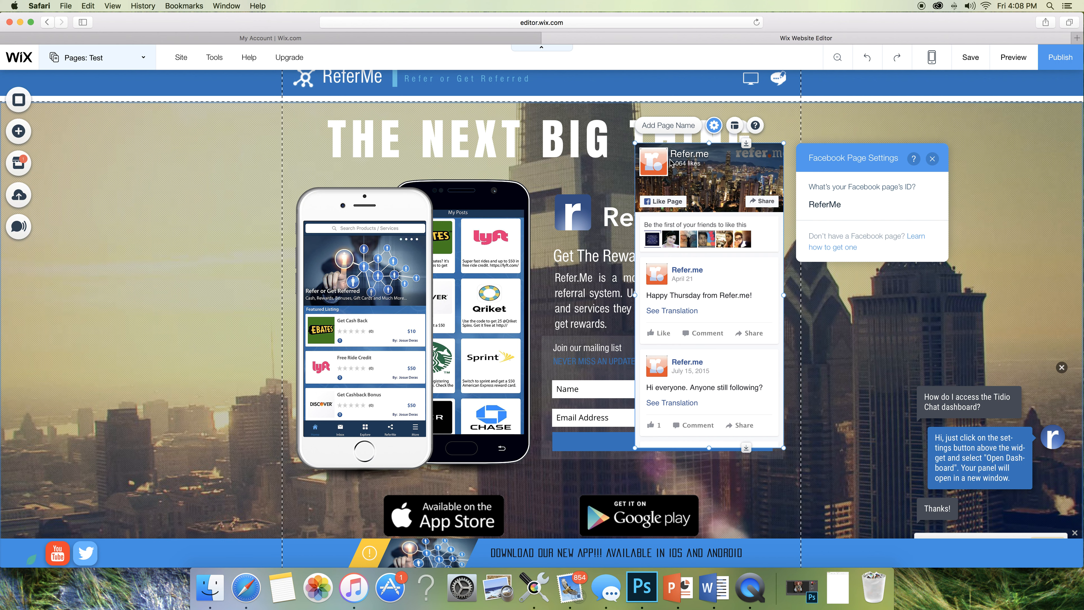
{"action": "left_click", "coordinate": [842, 204]}
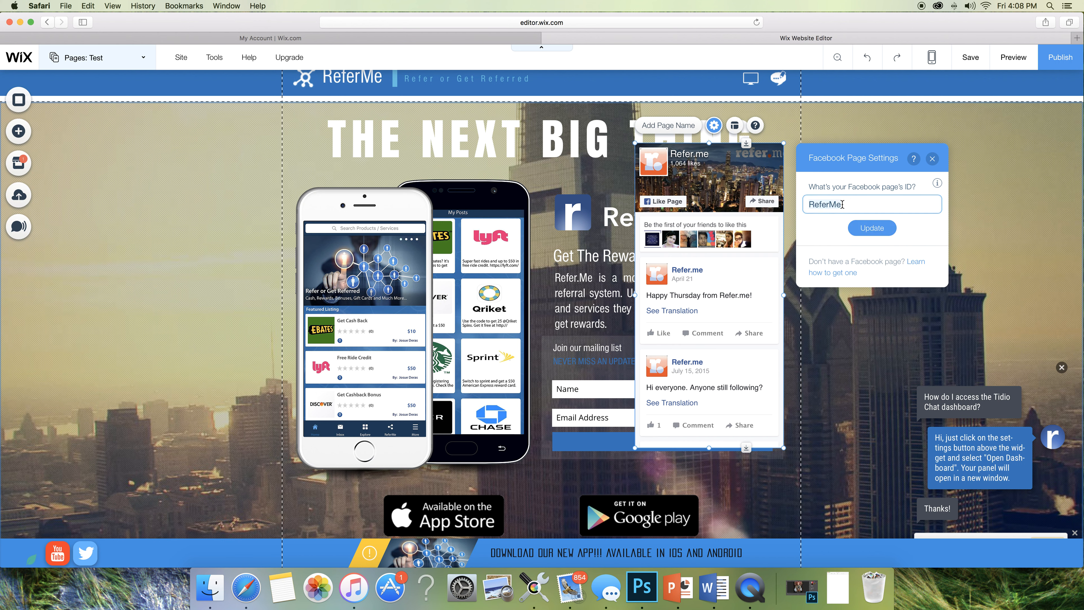
{"action": "key", "text": "BackSpace"}
{"action": "left_click", "coordinate": [714, 127]}
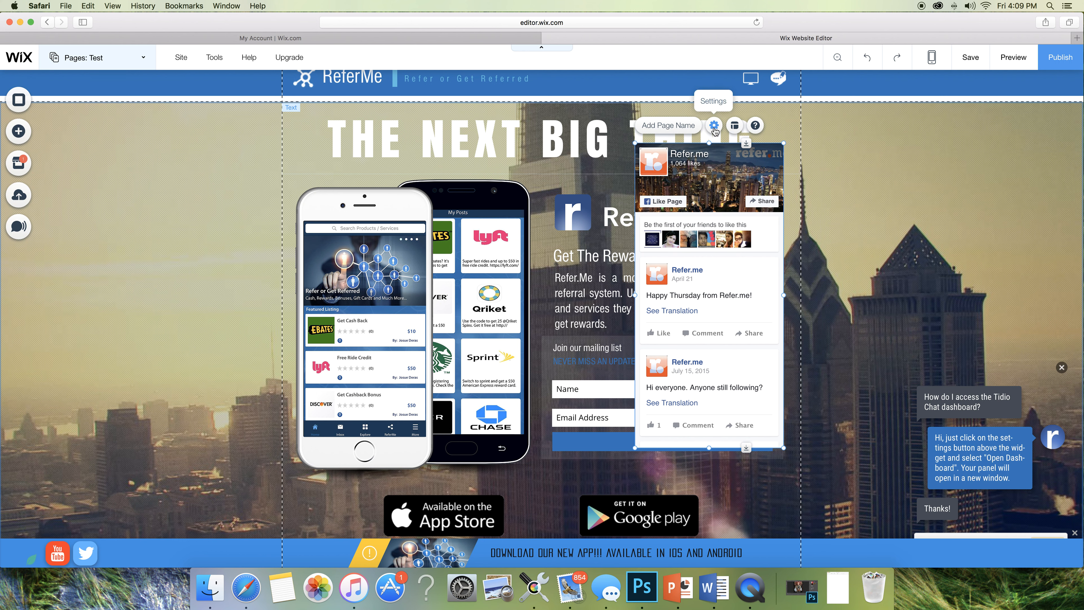
{"action": "left_click", "coordinate": [717, 126]}
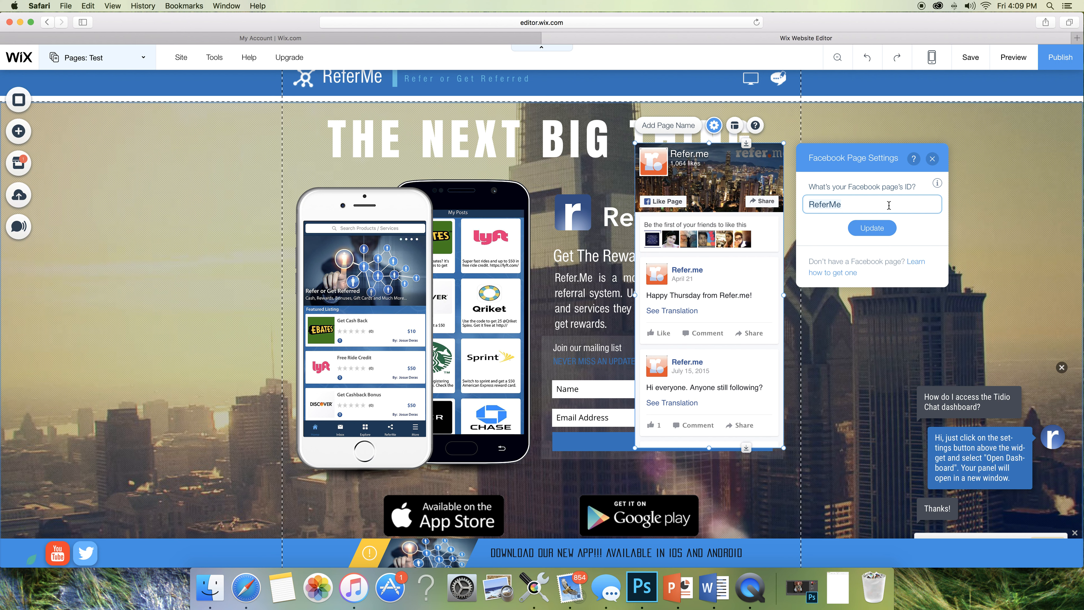
{"action": "type", "text": "E"}
{"action": "key", "text": "BackSpace"}
{"action": "key", "text": "BackSpace"}
{"action": "type", "text": "R"}
{"action": "left_click", "coordinate": [883, 228]}
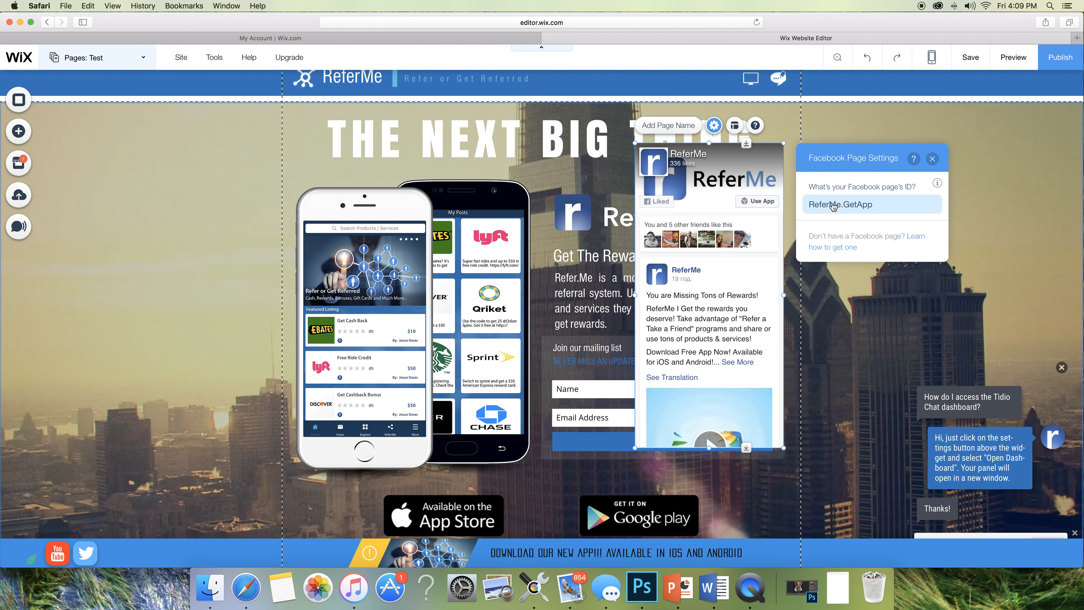
- Close the Facebook page settings and delete the Facebook widget from the hero section
{"action": "scroll", "coordinate": [724, 316], "scroll_direction": "down", "scroll_amount": 2}
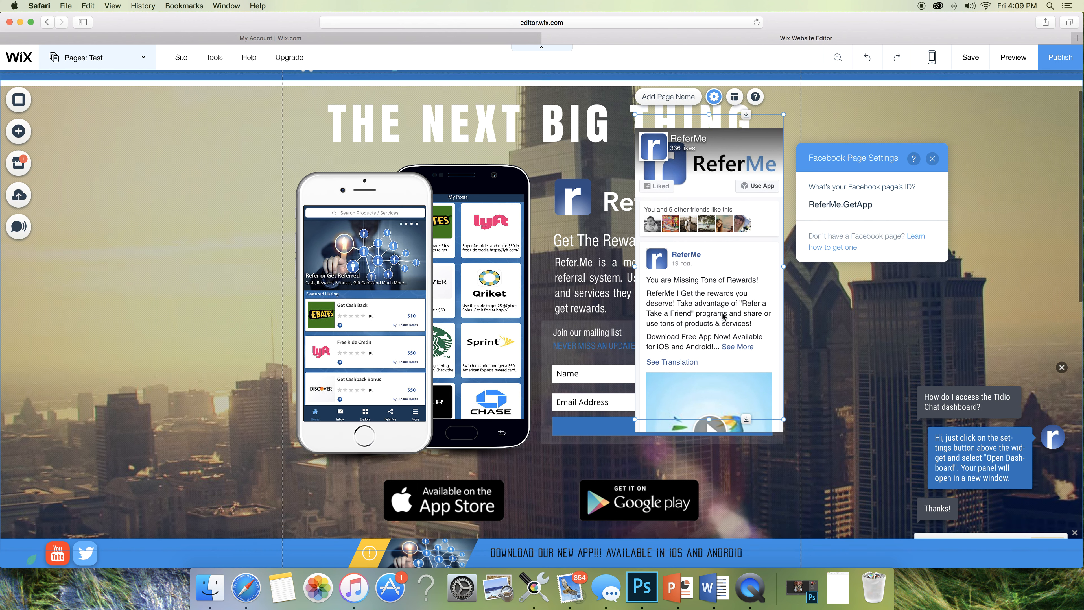
{"action": "scroll", "coordinate": [723, 316], "scroll_direction": "down", "scroll_amount": 4}
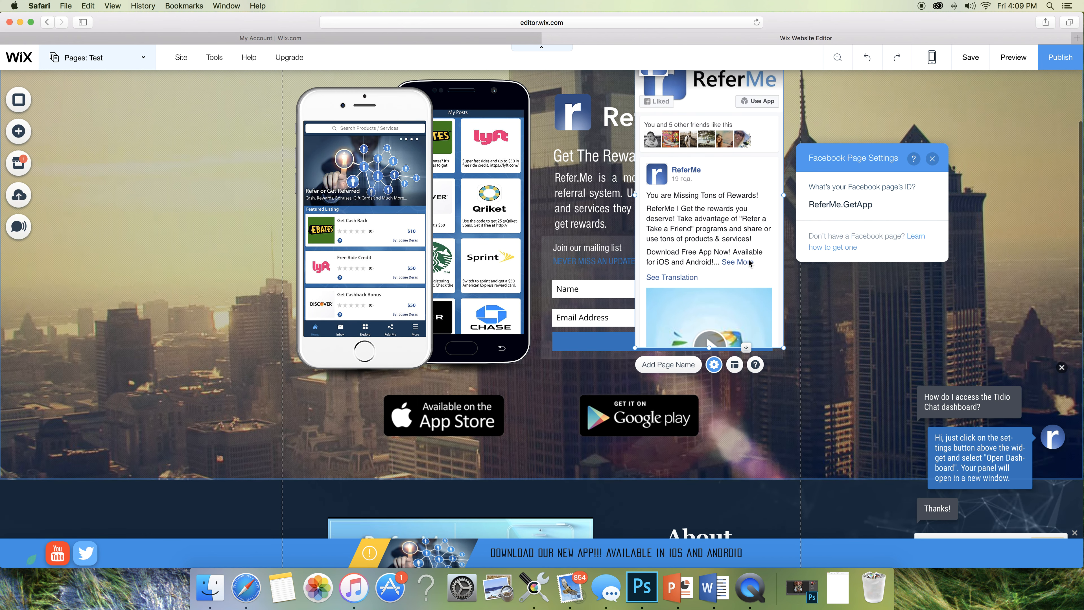
{"action": "scroll", "coordinate": [750, 262], "scroll_direction": "up", "scroll_amount": 4}
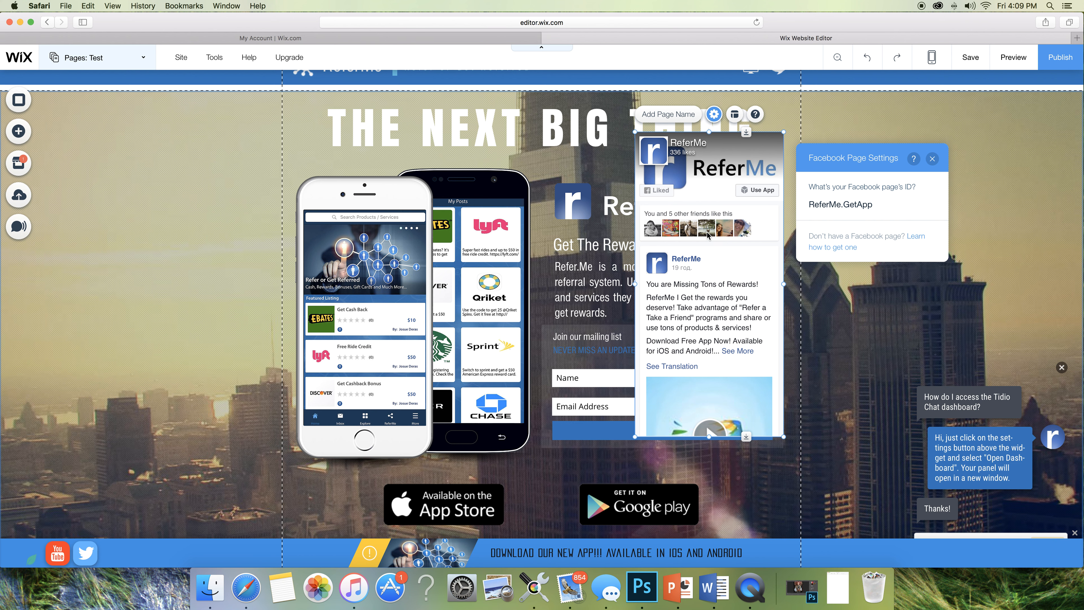
{"action": "scroll", "coordinate": [648, 194], "scroll_direction": "up", "scroll_amount": 1}
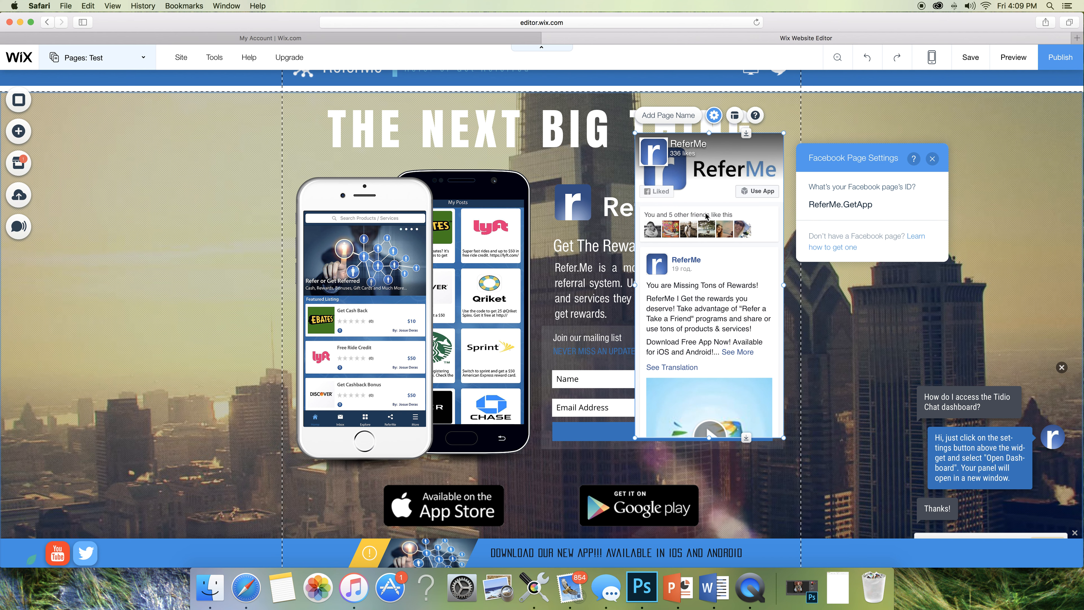
{"action": "scroll", "coordinate": [700, 239], "scroll_direction": "down", "scroll_amount": 5}
{"action": "scroll", "coordinate": [713, 220], "scroll_direction": "up", "scroll_amount": 3}
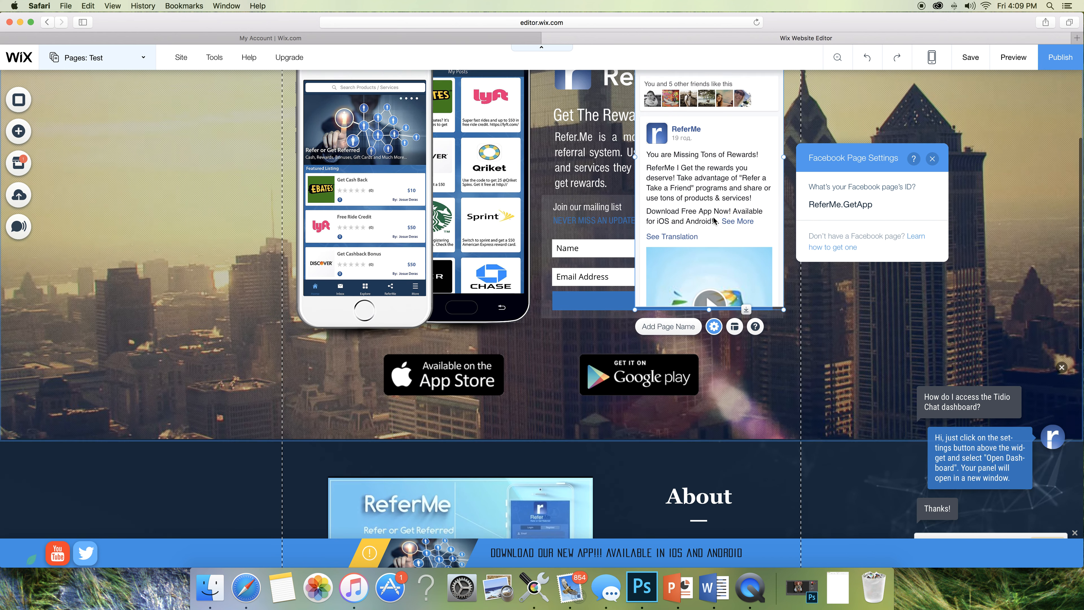
{"action": "scroll", "coordinate": [714, 220], "scroll_direction": "up", "scroll_amount": 2}
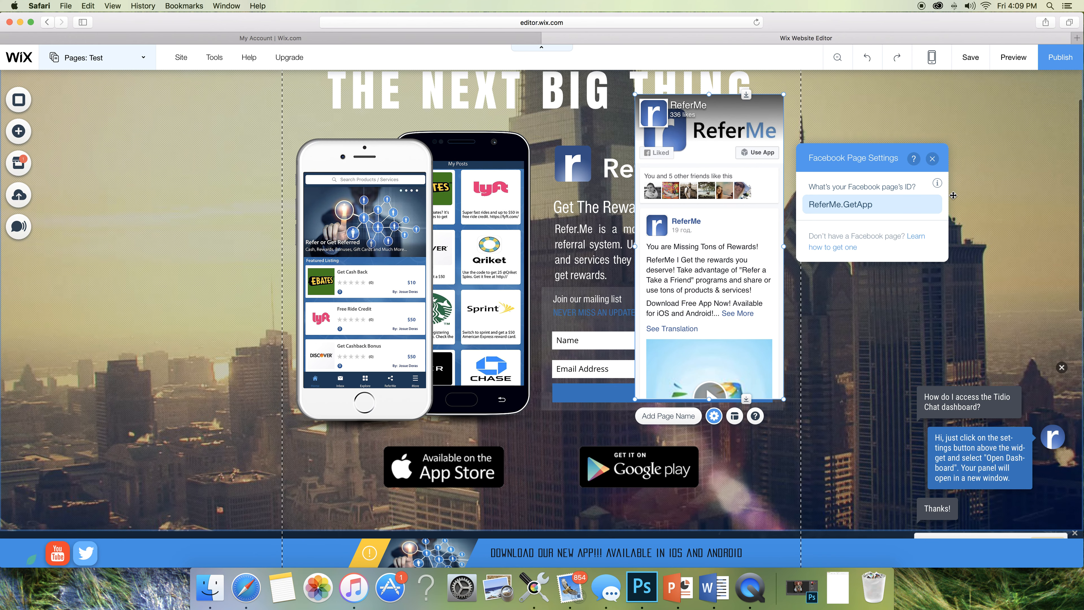
{"action": "left_click", "coordinate": [932, 158]}
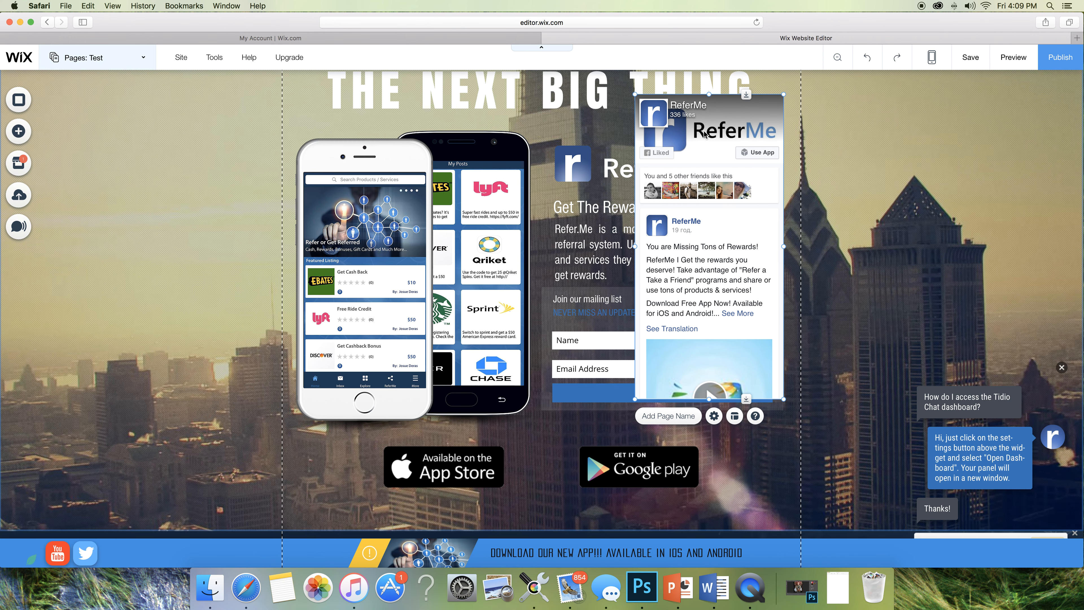
{"action": "key", "text": "Delete"}
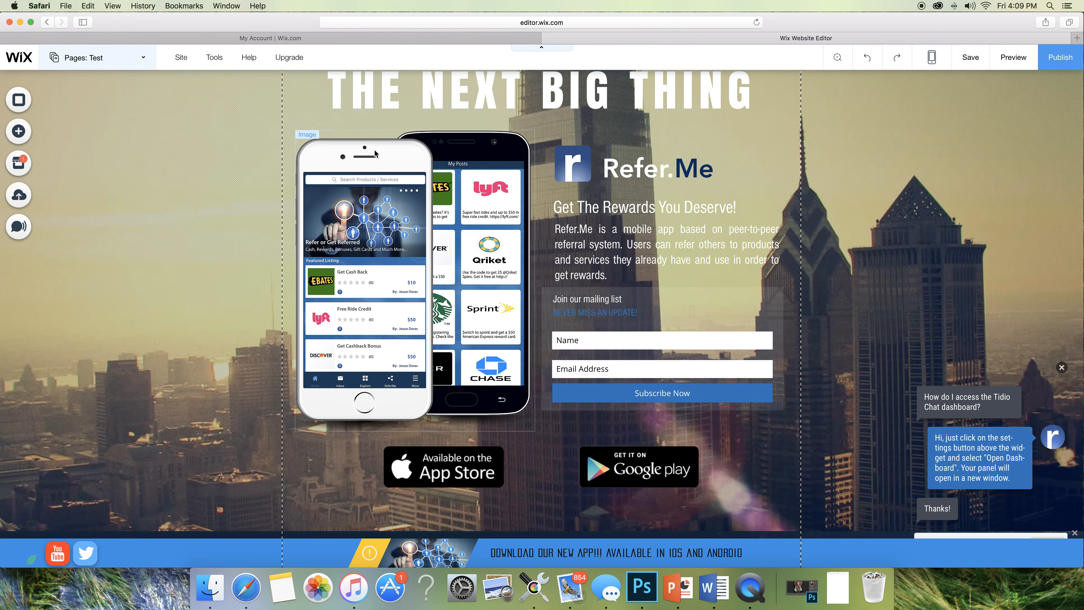
- Open the App Market and go back to its home page listing the app categories
{"action": "left_click", "coordinate": [21, 163]}
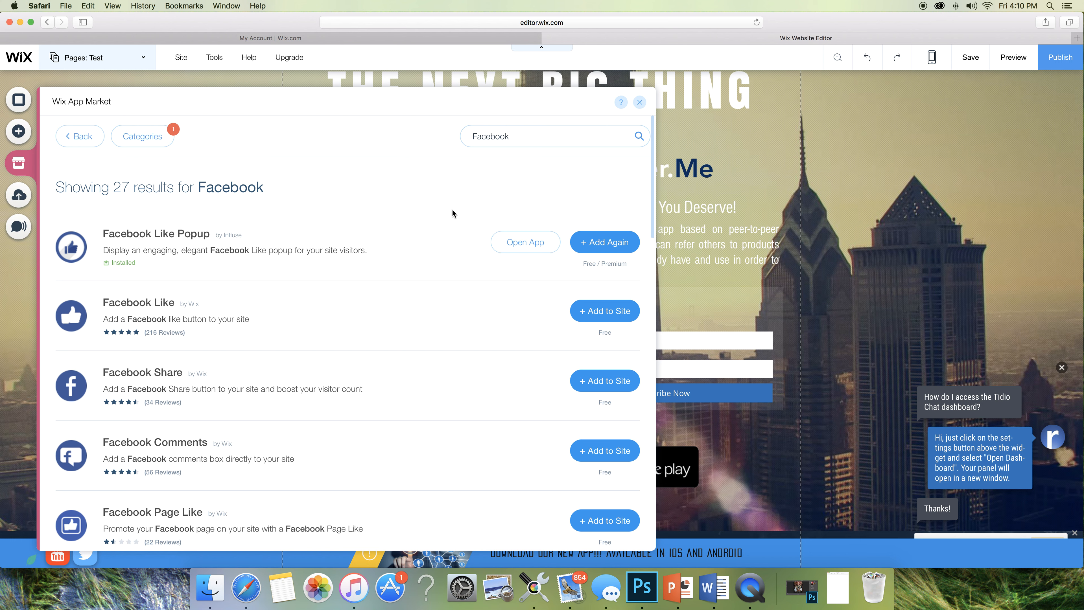
{"action": "left_click", "coordinate": [80, 136]}
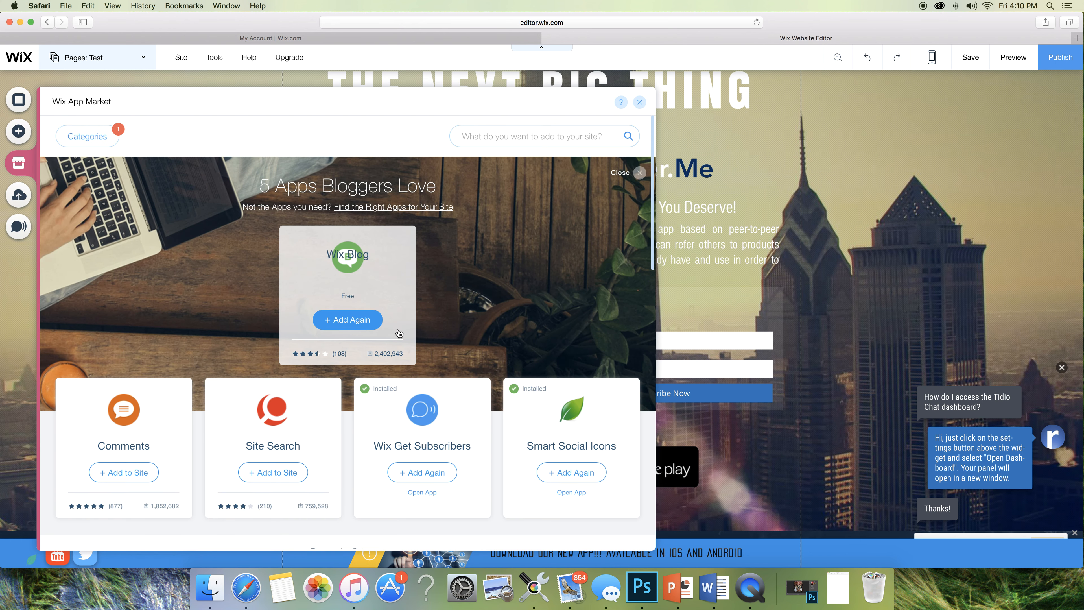
{"action": "scroll", "coordinate": [484, 302], "scroll_direction": "down", "scroll_amount": 10}
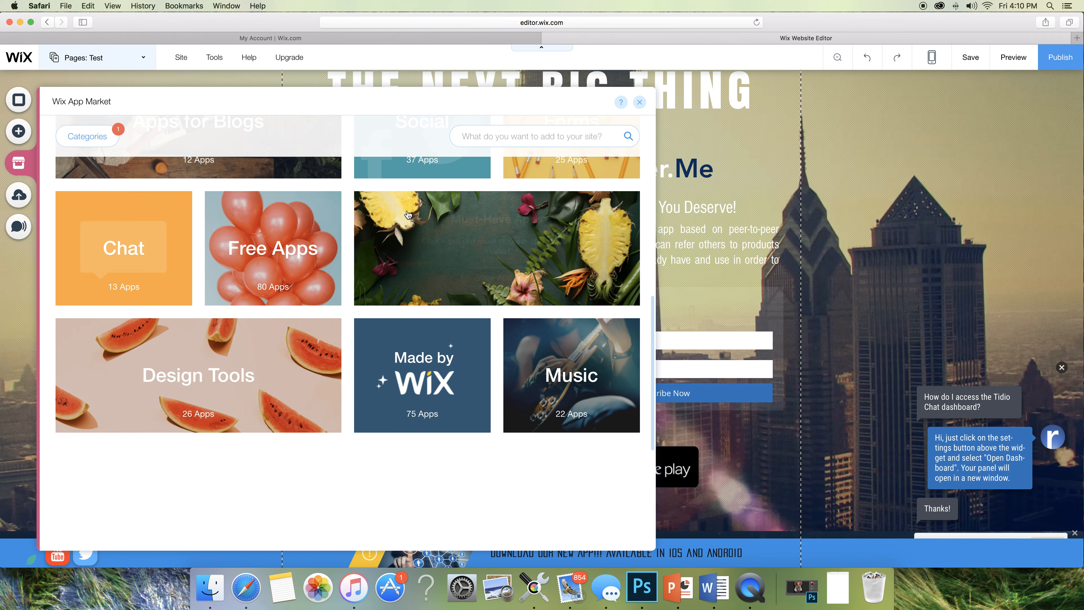
{"action": "scroll", "coordinate": [417, 196], "scroll_direction": "up", "scroll_amount": 2}
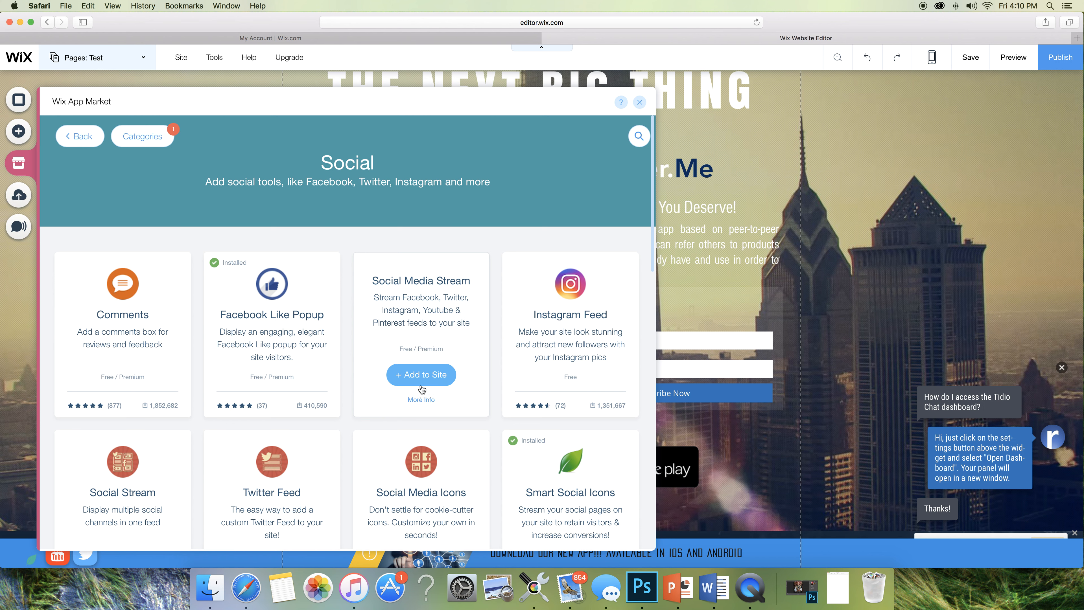
- Add the Social Media Stream app, open its setup and shift the widget right over the phone image
{"action": "left_click", "coordinate": [418, 377]}
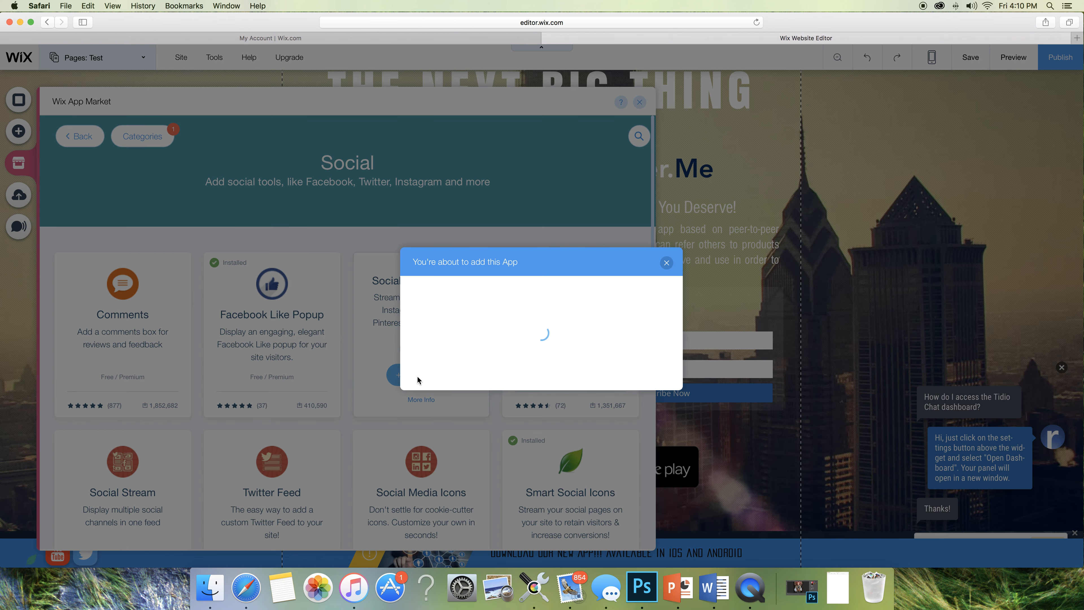
{"action": "left_click", "coordinate": [629, 353]}
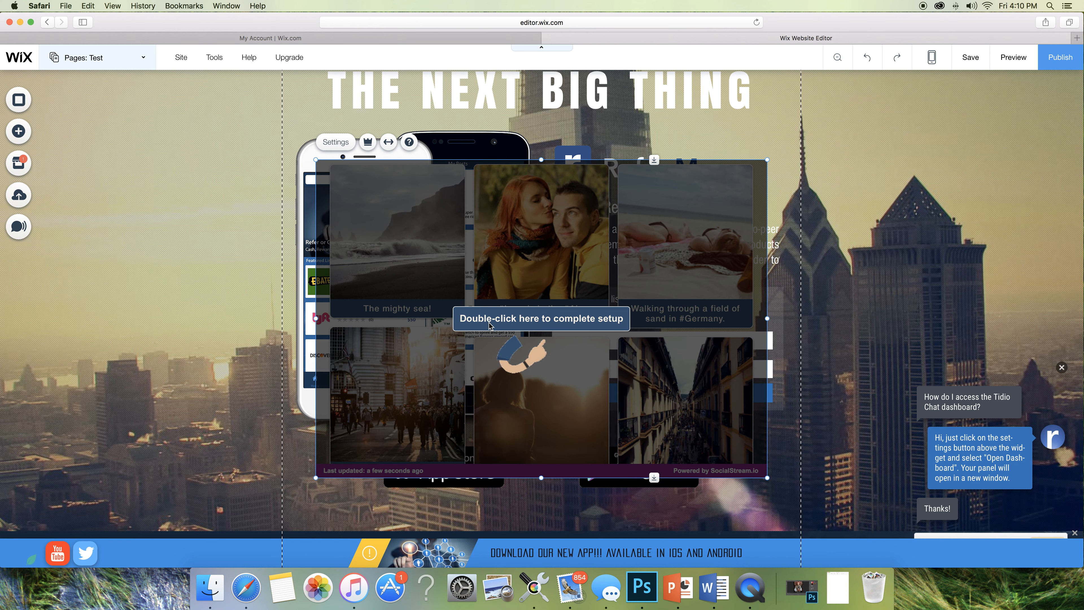
{"action": "left_click", "coordinate": [548, 328]}
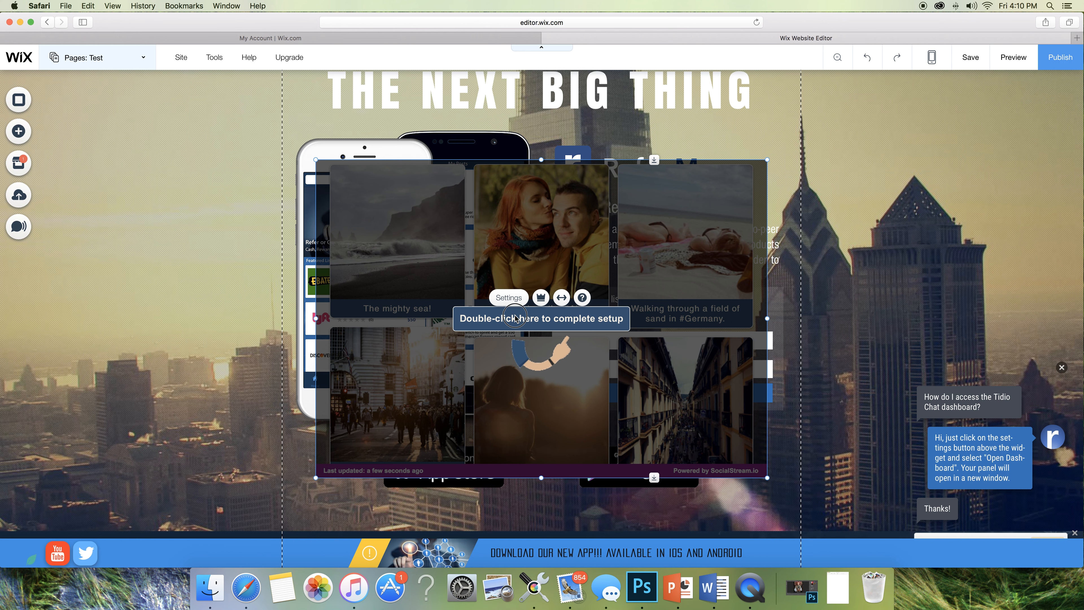
{"action": "double_click", "coordinate": [541, 328]}
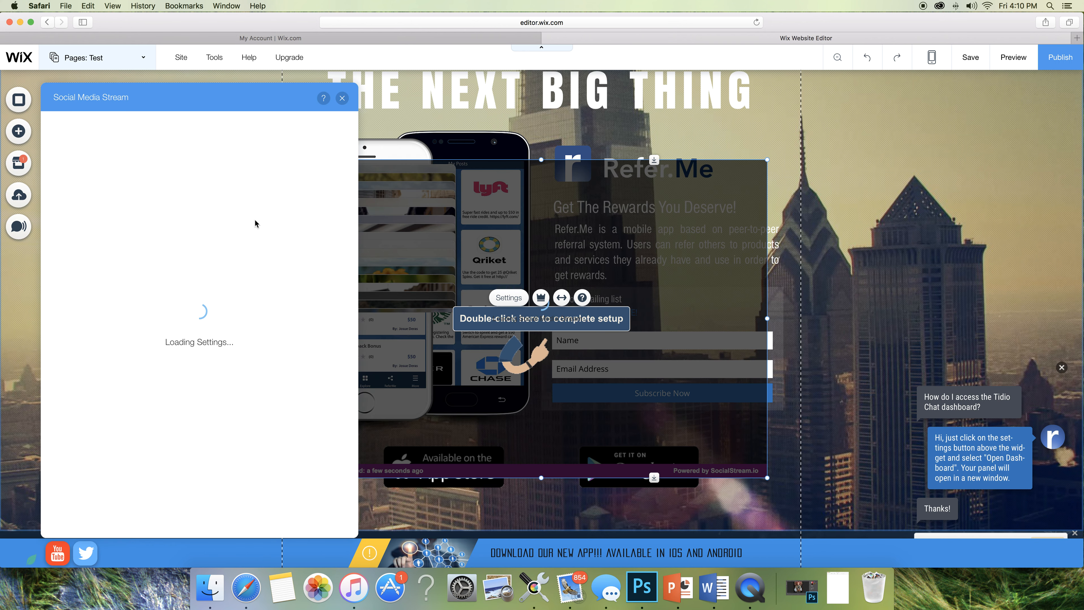
{"action": "left_click_drag", "start_coordinate": [492, 189], "coordinate": [599, 191]}
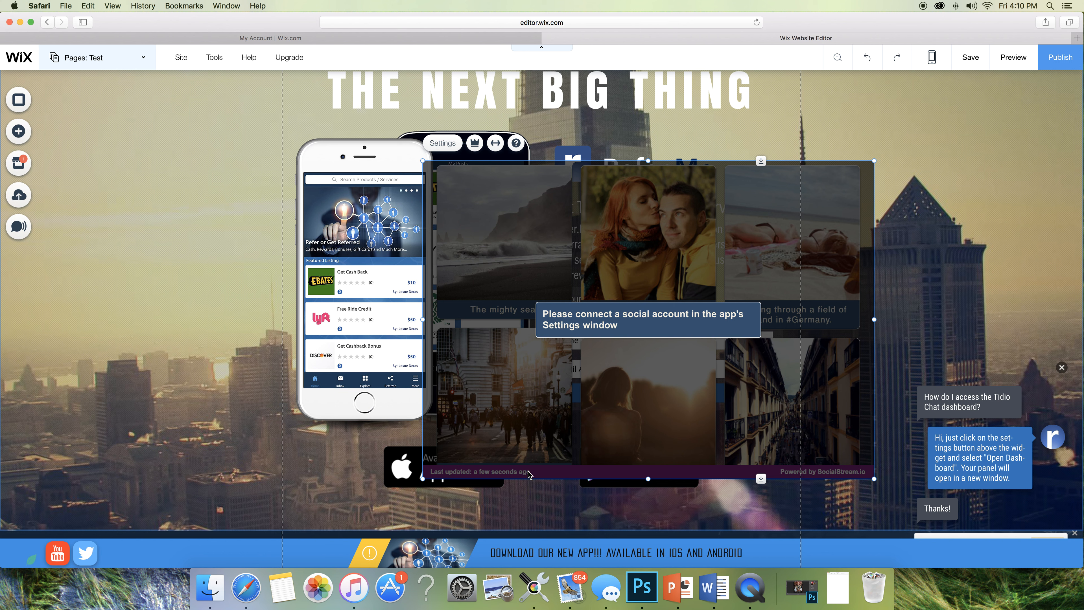
- In the Social Media Stream settings, add a Facebook Page feed and submit the page name
{"action": "left_click", "coordinate": [450, 147]}
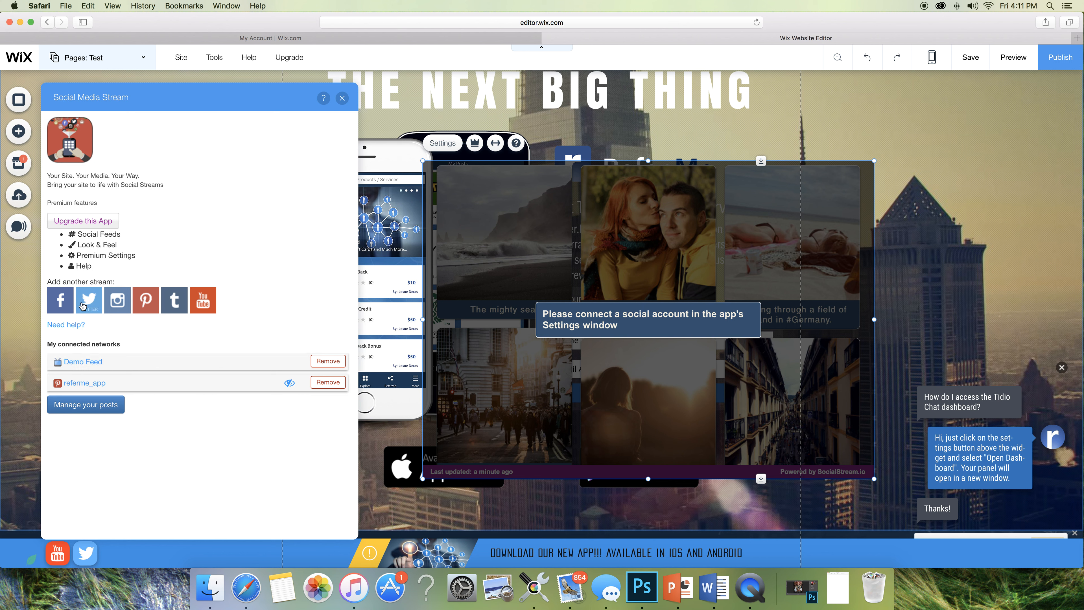
{"action": "left_click", "coordinate": [51, 301]}
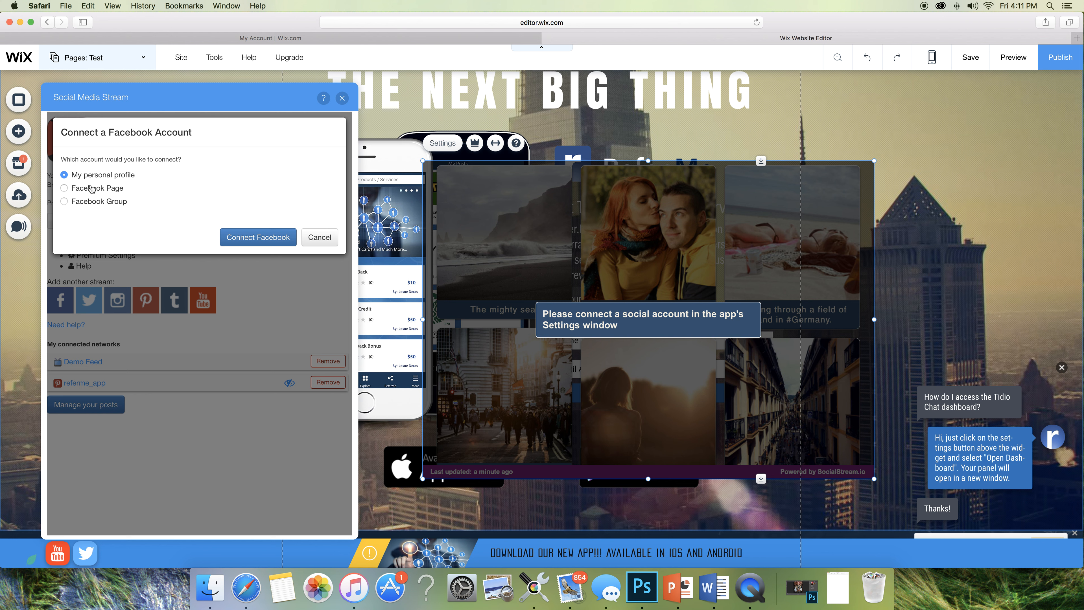
{"action": "left_click", "coordinate": [89, 189]}
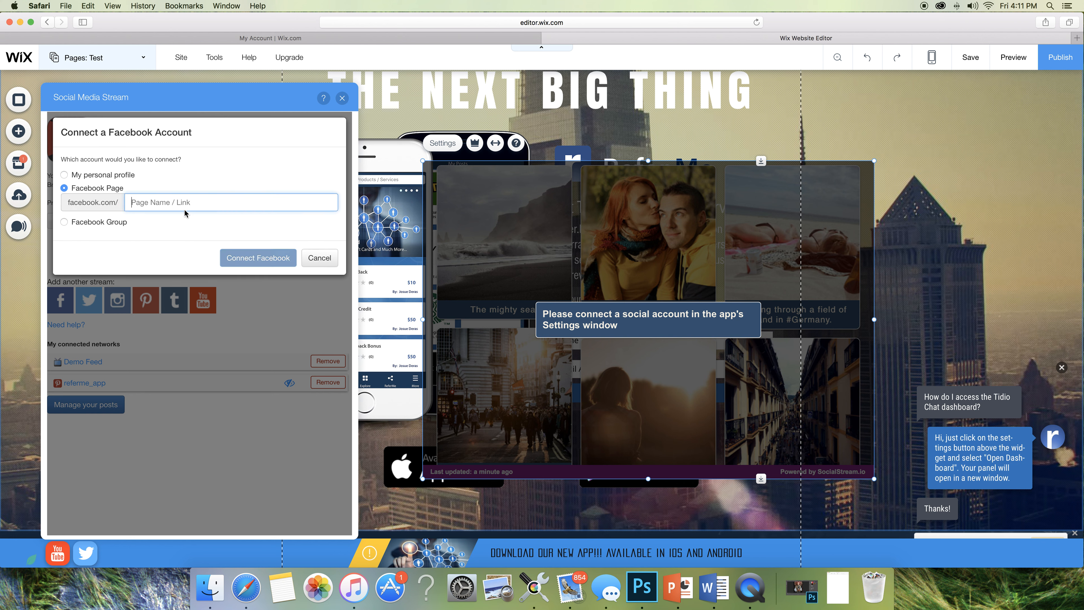
{"action": "type", "text": "Referme.getapp"}
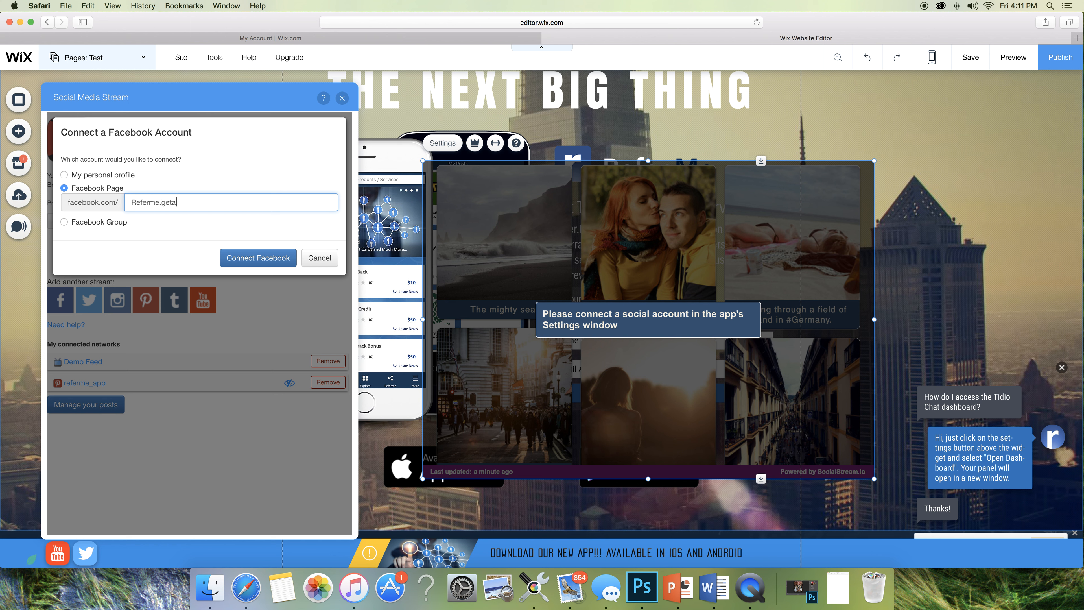
{"action": "left_click", "coordinate": [239, 260]}
- Start the Facebook sign-in, then cancel the authorization and the Connect Facebook dialog
{"action": "left_click", "coordinate": [242, 204]}
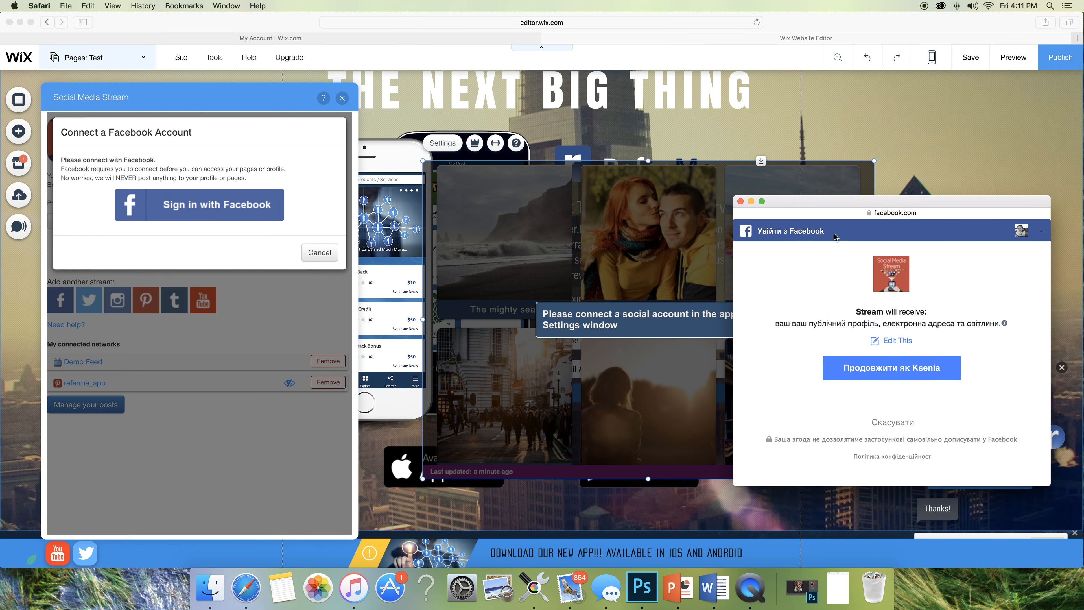
{"action": "left_click", "coordinate": [1041, 231]}
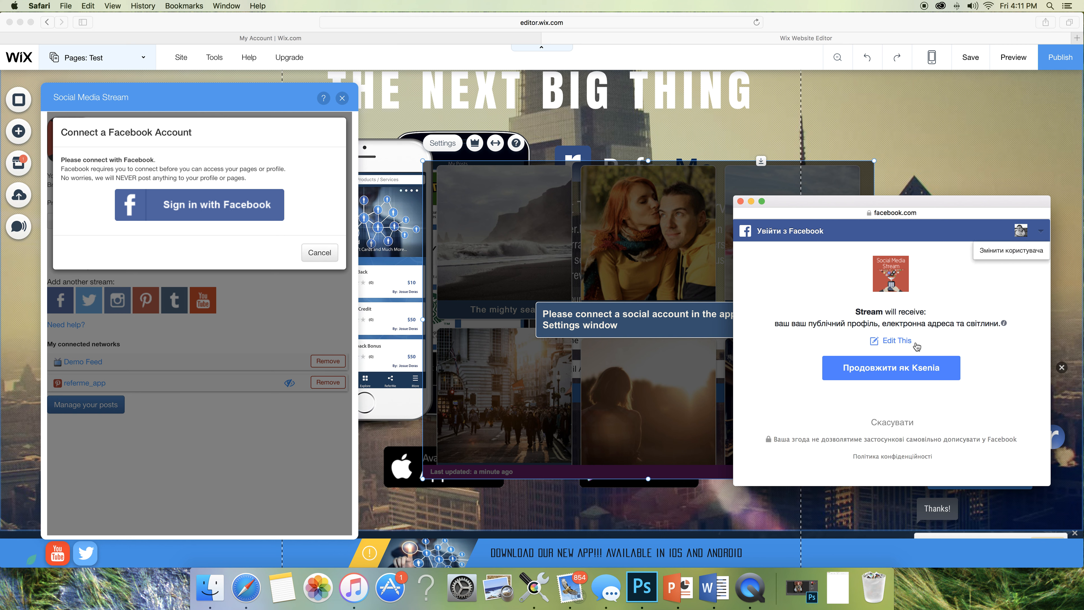
{"action": "left_click", "coordinate": [892, 421]}
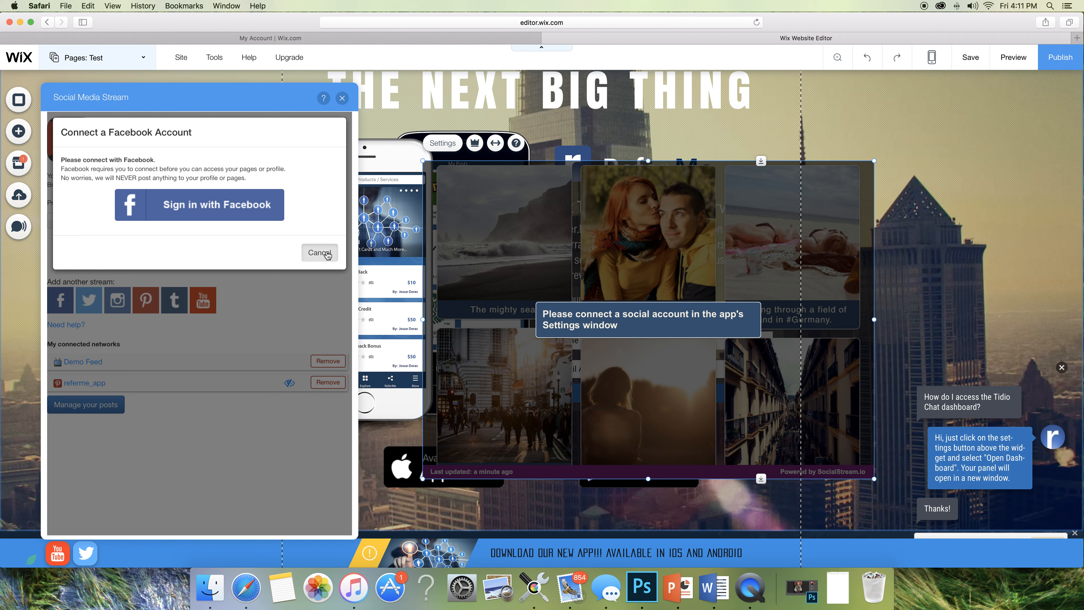
{"action": "left_click", "coordinate": [317, 251]}
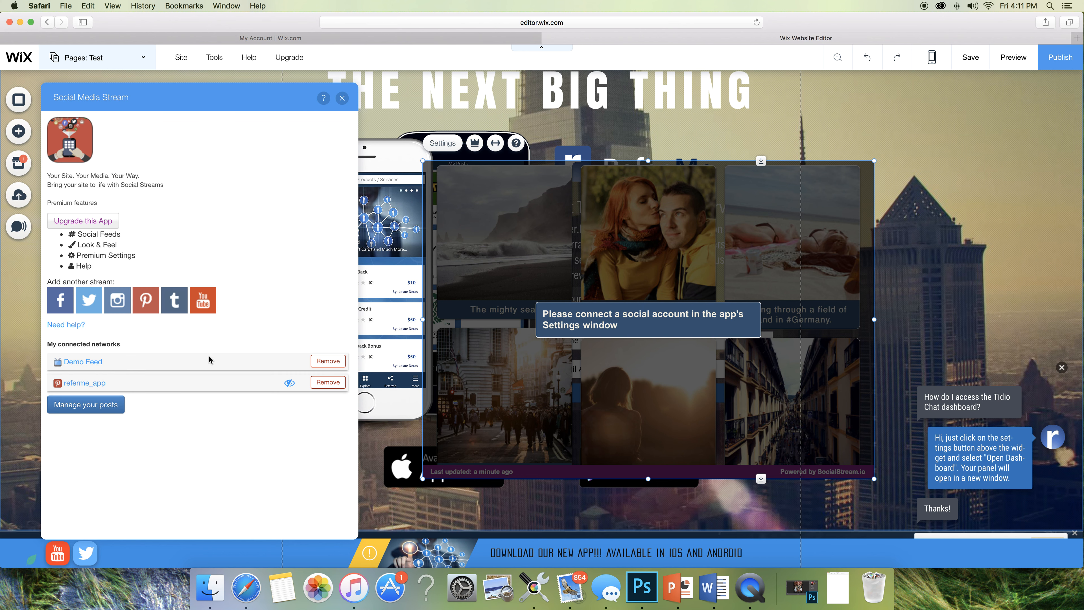
- Move the Social Media Stream widget down into How It Works, then delete it
{"action": "left_click", "coordinate": [342, 100]}
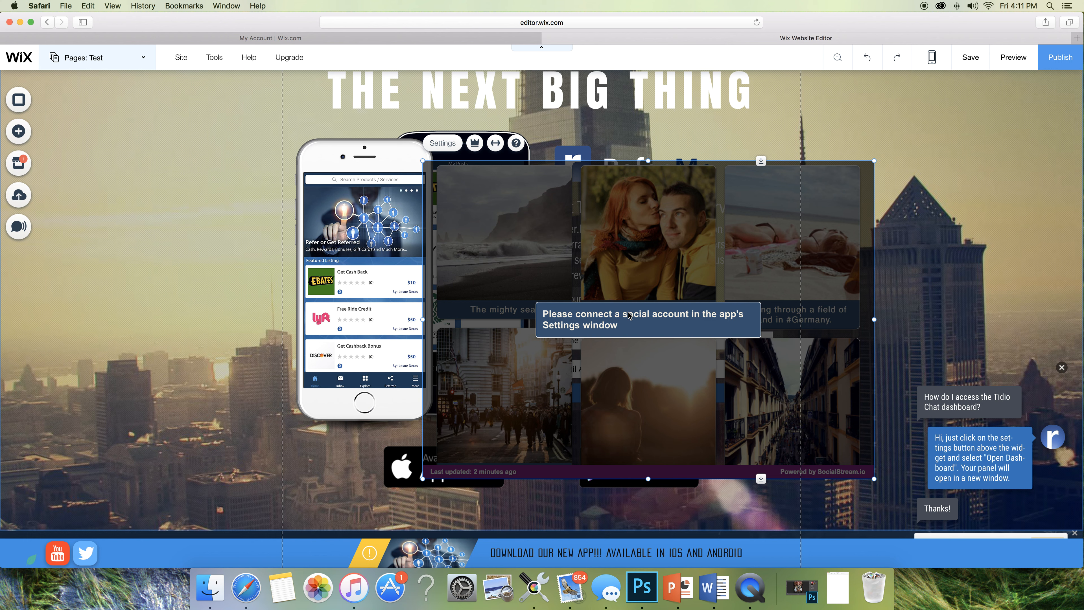
{"action": "scroll", "coordinate": [629, 315], "scroll_direction": "down", "scroll_amount": 5}
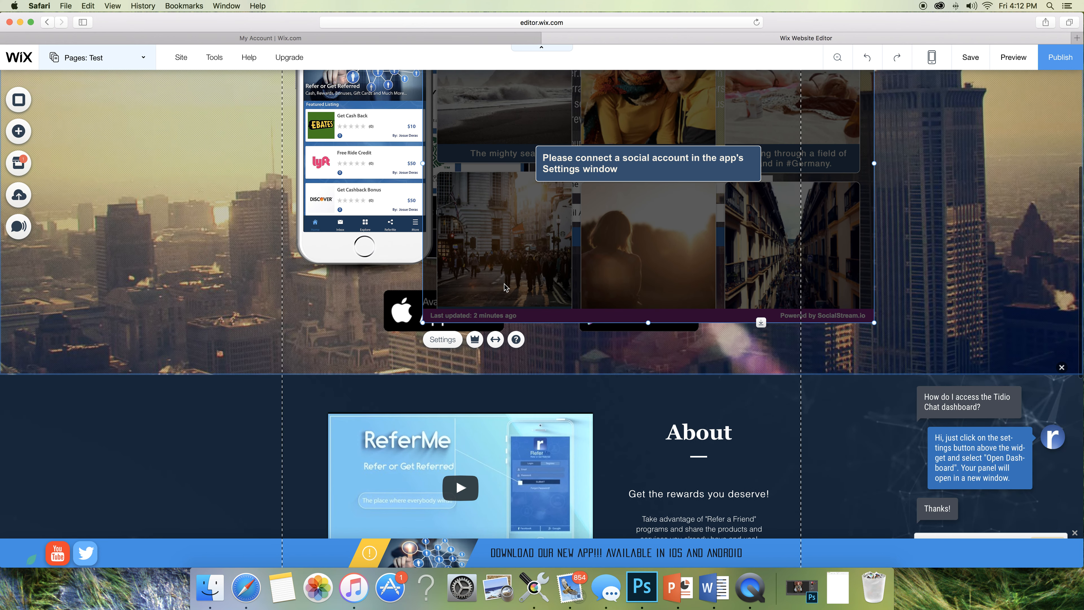
{"action": "scroll", "coordinate": [504, 286], "scroll_direction": "up", "scroll_amount": 2}
{"action": "left_click", "coordinate": [648, 299]}
{"action": "left_click_drag", "start_coordinate": [648, 299], "coordinate": [581, 412]}
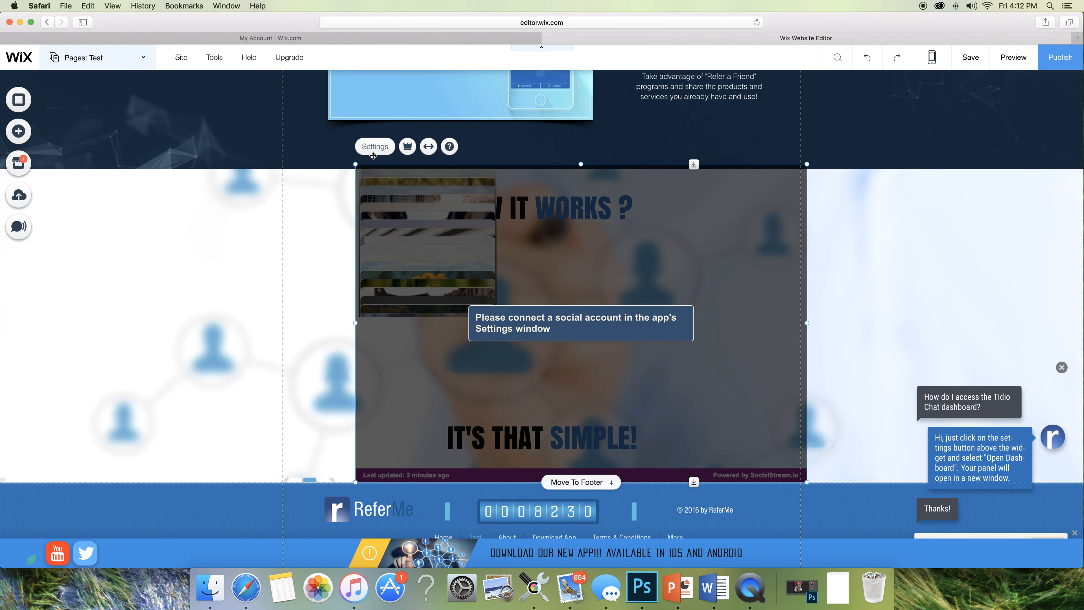
{"action": "left_click", "coordinate": [374, 149]}
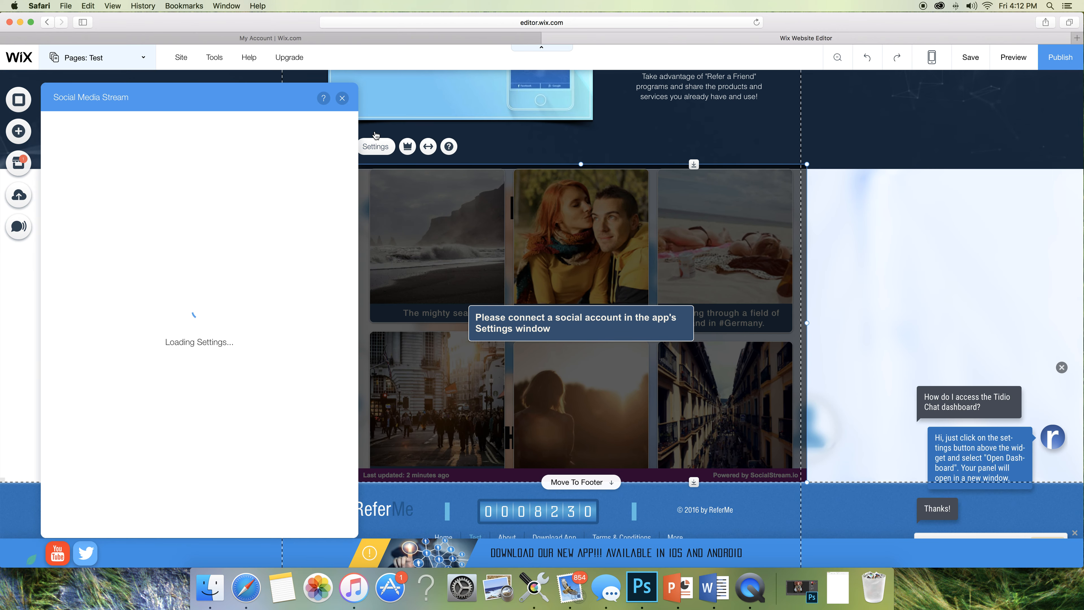
{"action": "left_click", "coordinate": [342, 98]}
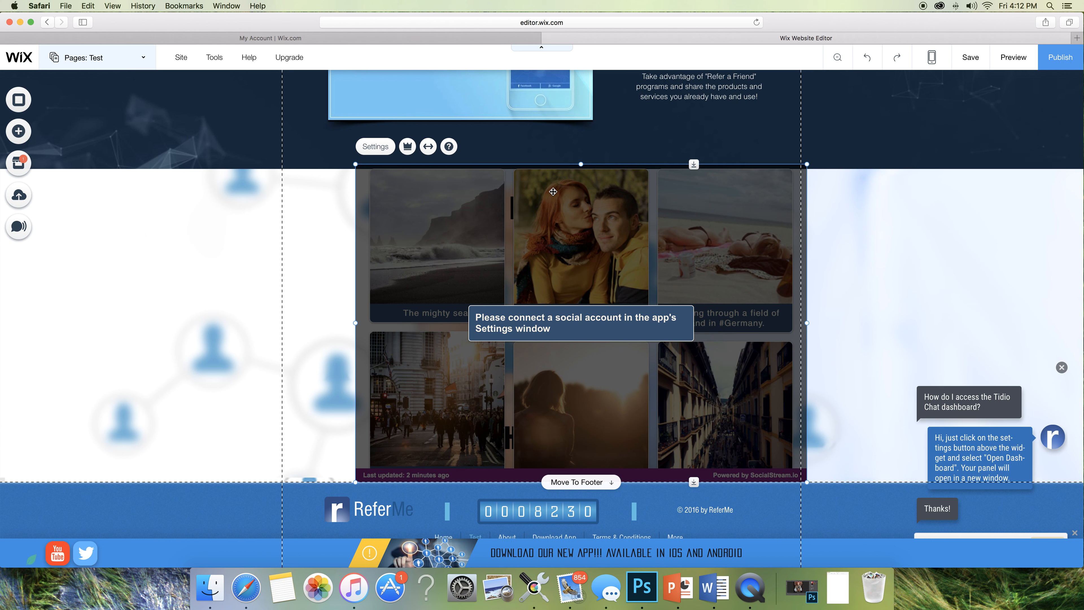
{"action": "key", "text": "Delete"}
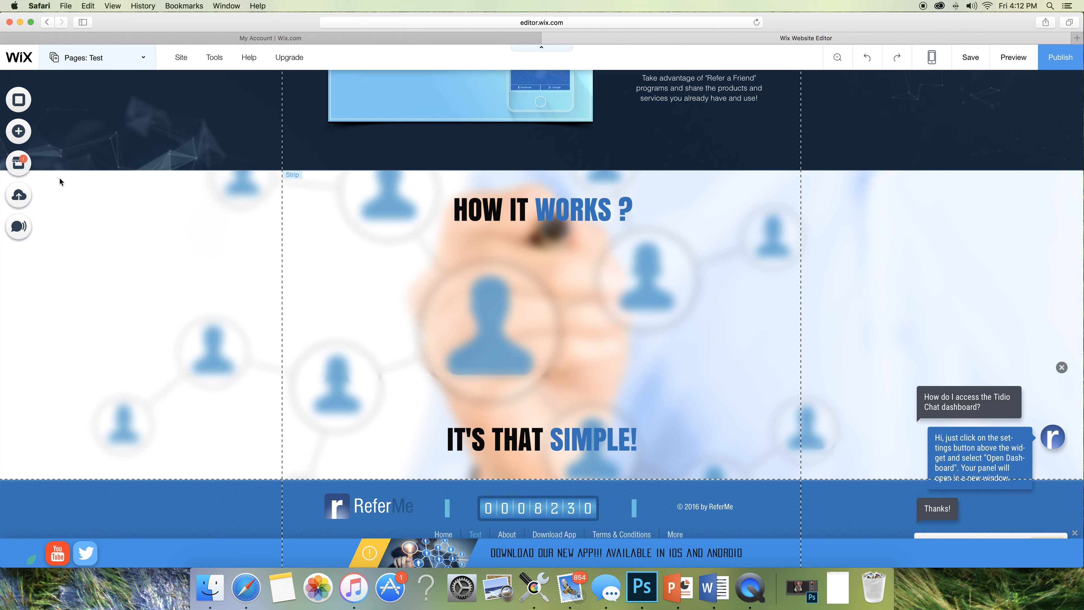
- Open the App Market and scroll through its featured apps and category tiles
{"action": "left_click", "coordinate": [16, 171]}
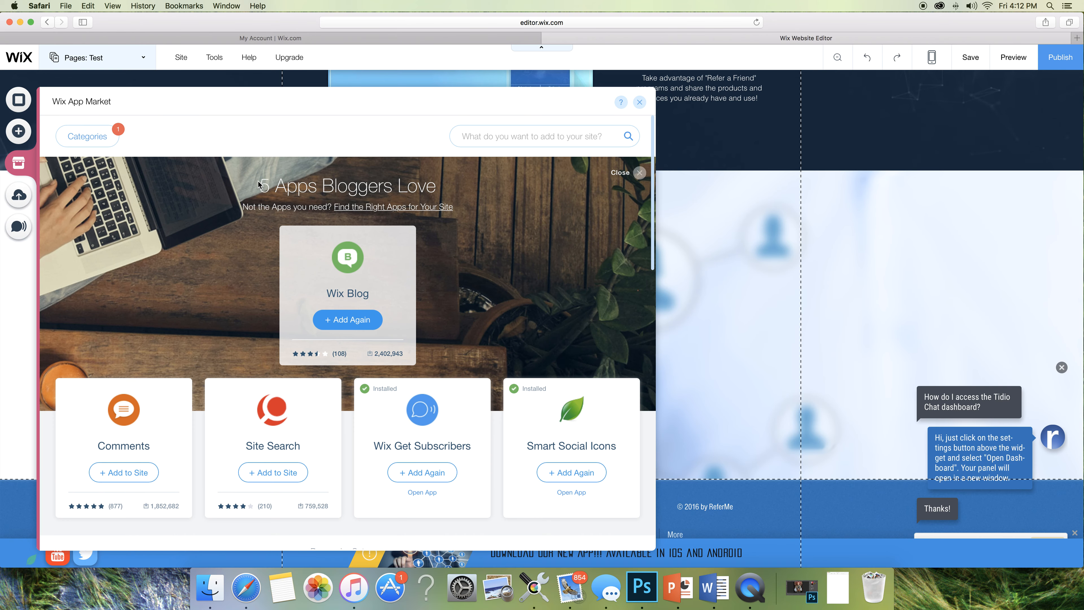
{"action": "scroll", "coordinate": [323, 222], "scroll_direction": "down", "scroll_amount": 5}
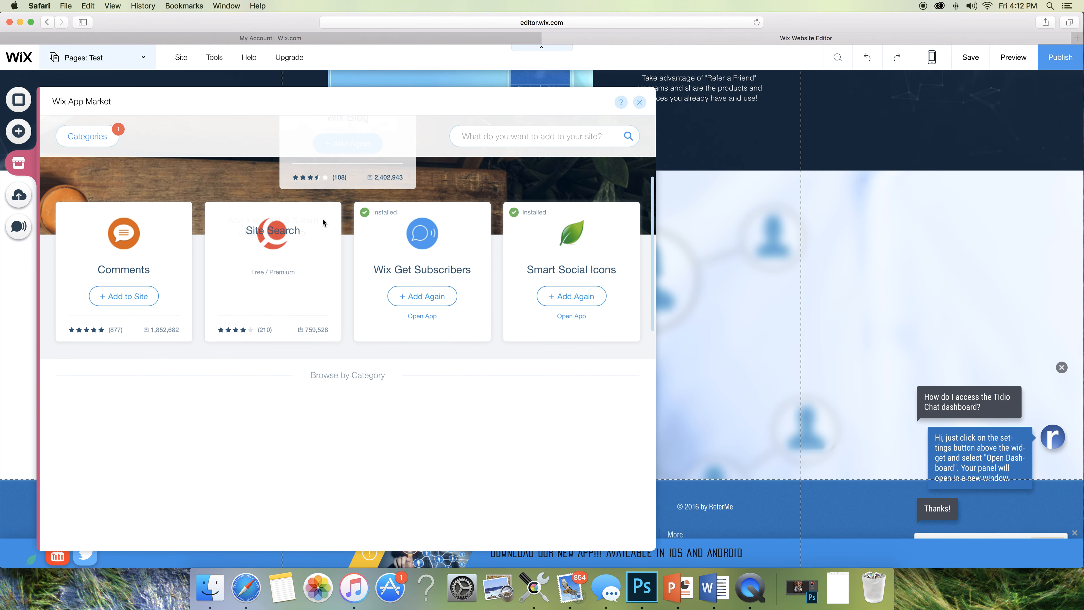
{"action": "scroll", "coordinate": [322, 220], "scroll_direction": "down", "scroll_amount": 7}
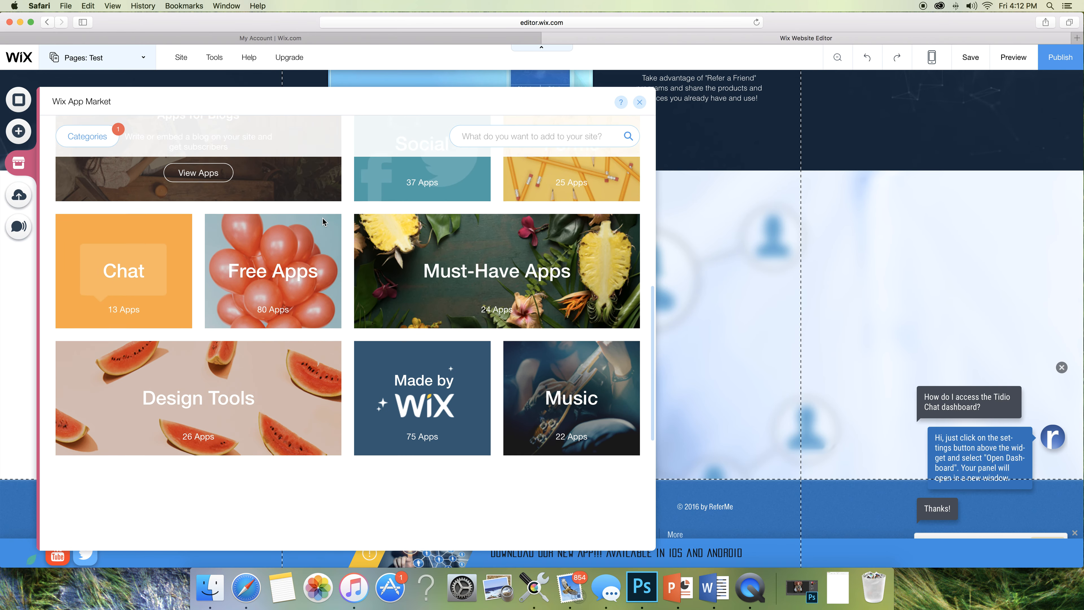
{"action": "scroll", "coordinate": [323, 220], "scroll_direction": "down", "scroll_amount": 6}
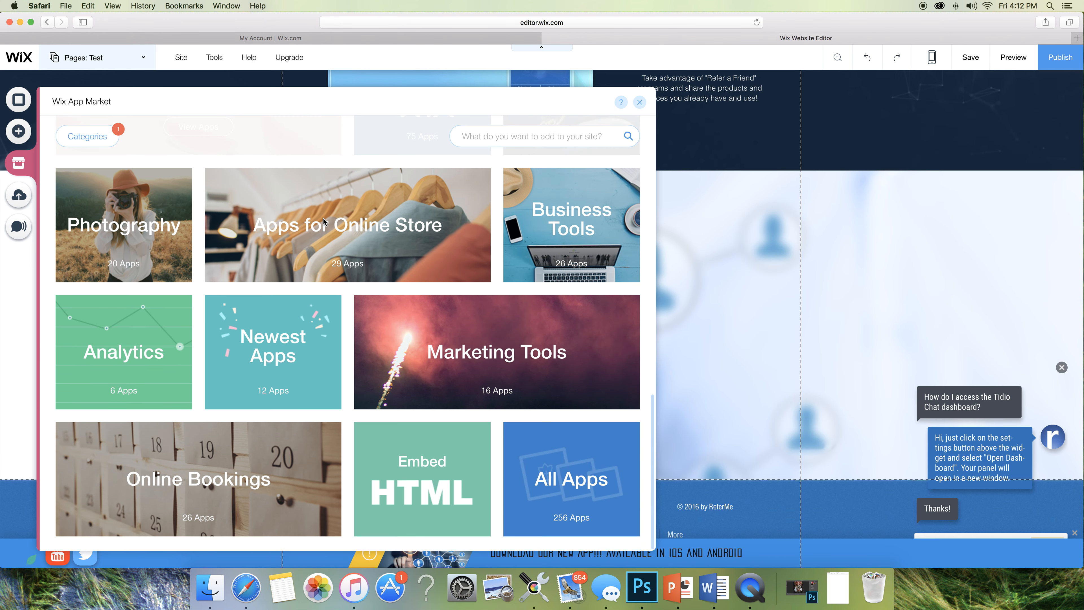
{"action": "scroll", "coordinate": [323, 221], "scroll_direction": "up", "scroll_amount": 12}
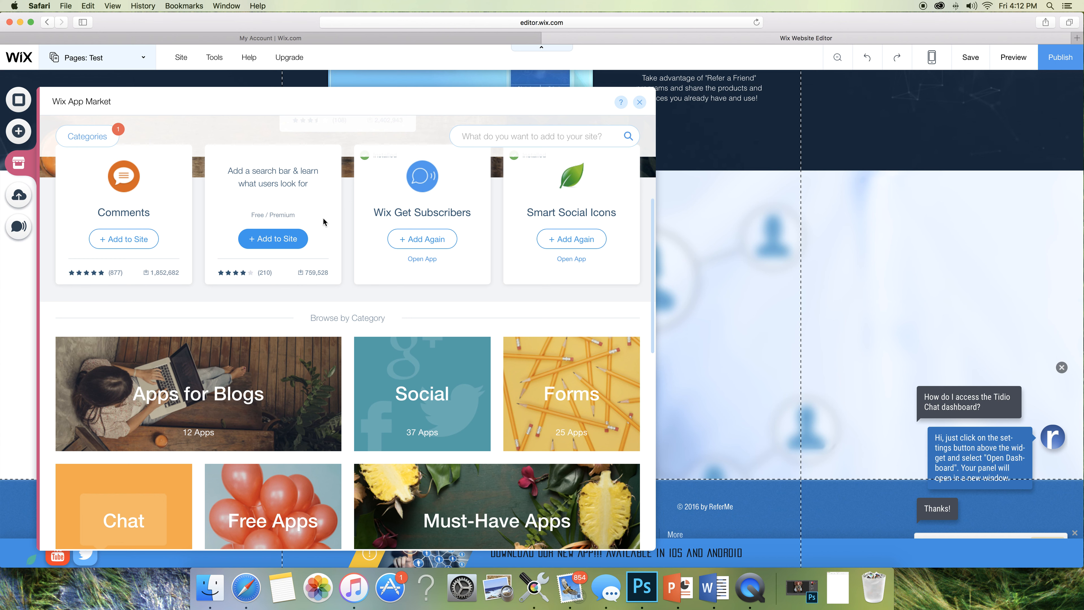
{"action": "scroll", "coordinate": [323, 220], "scroll_direction": "up", "scroll_amount": 5}
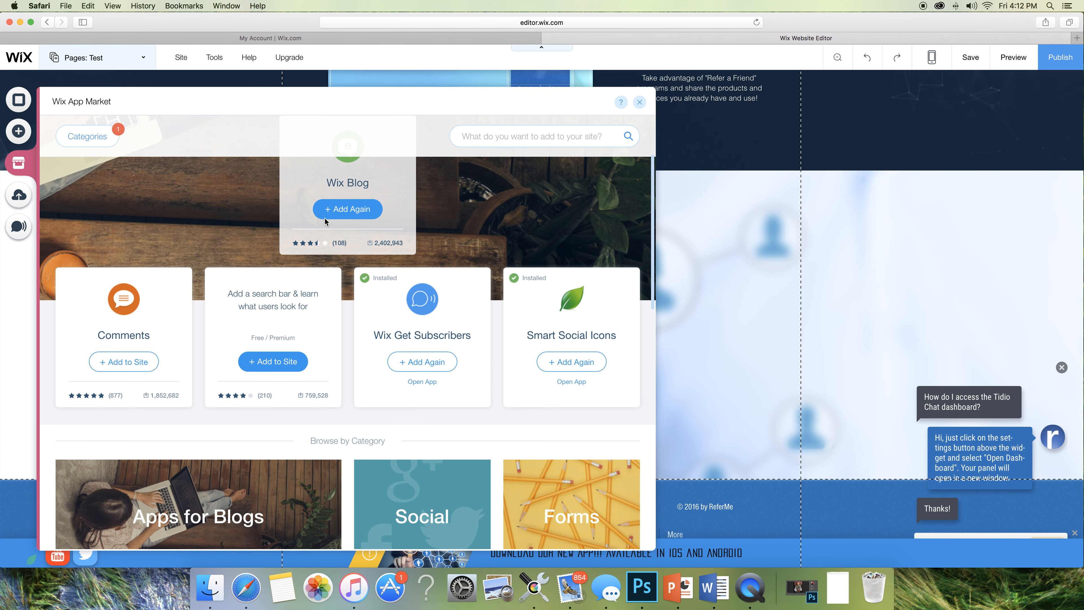